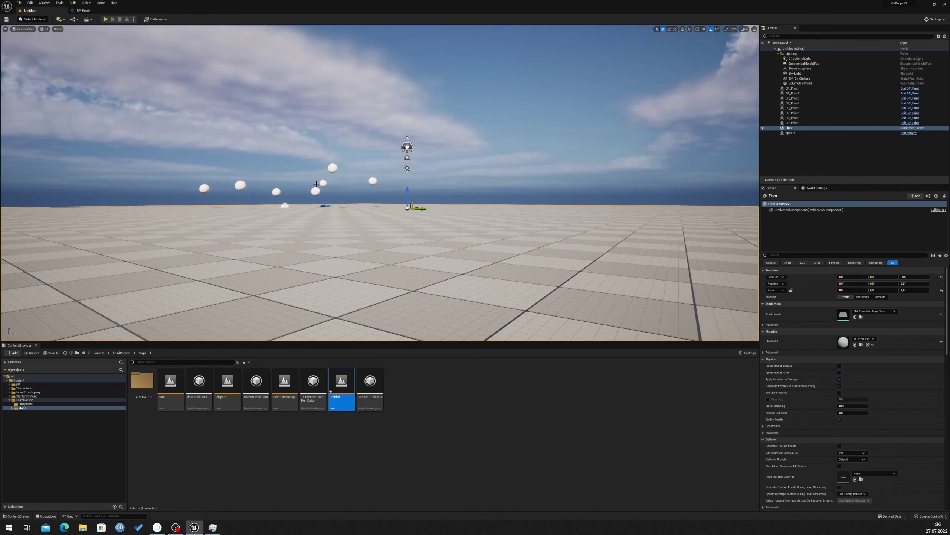
- Orbit the level view to look down on the spheres from above the floor
right_click_drag(326, 196, 351, 230)
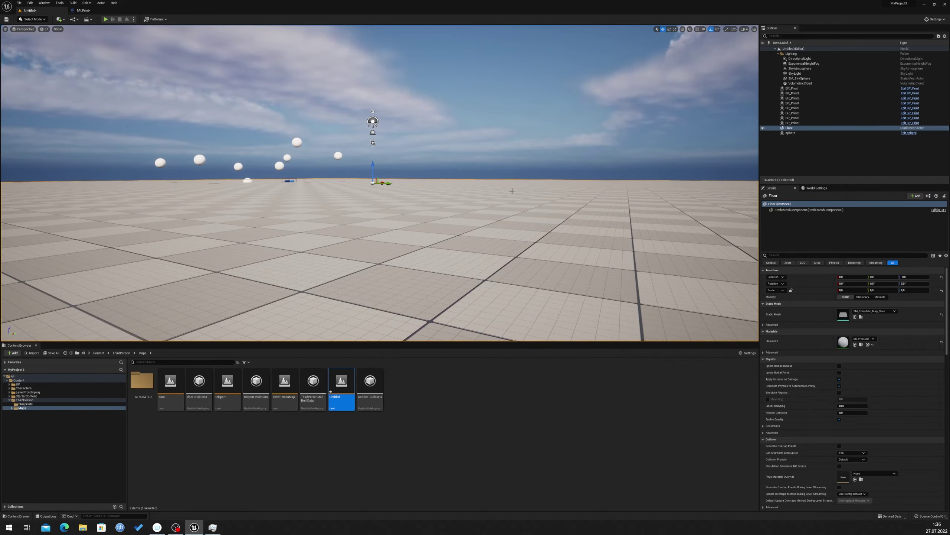
mouse_move(512, 191)
right_mouse_down()
mouse_move(467, 179)
mouse_move(505, 176)
mouse_move(487, 209)
mouse_move(467, 187)
mouse_move(423, 174)
right_mouse_up()
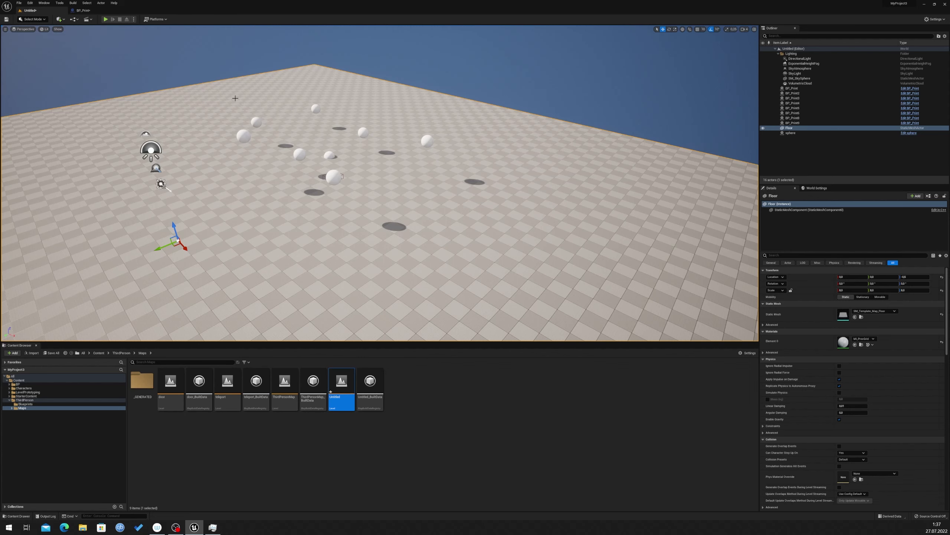
left_click_drag(169, 149, 180, 50)
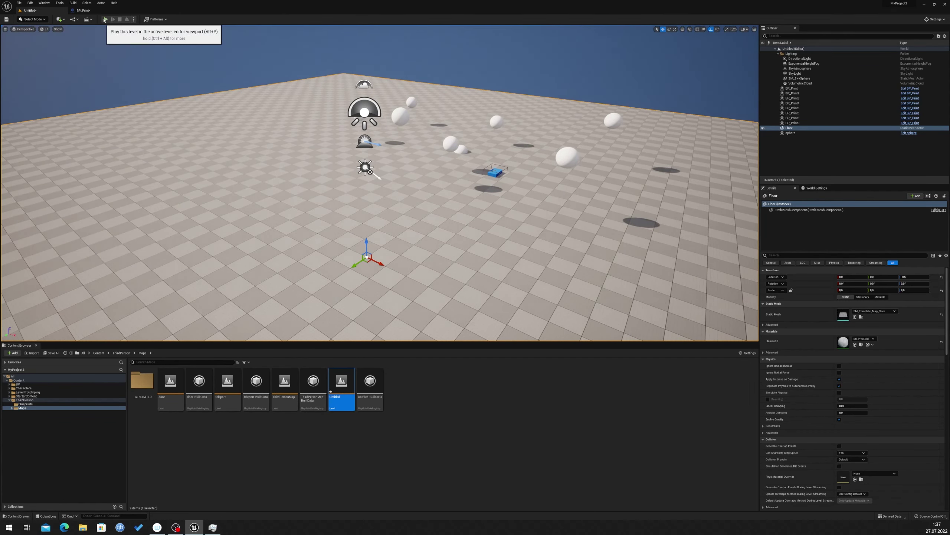
- Play-test the level twice, running the character across the floor and turning the camera
left_click(106, 19)
left_click(474, 277)
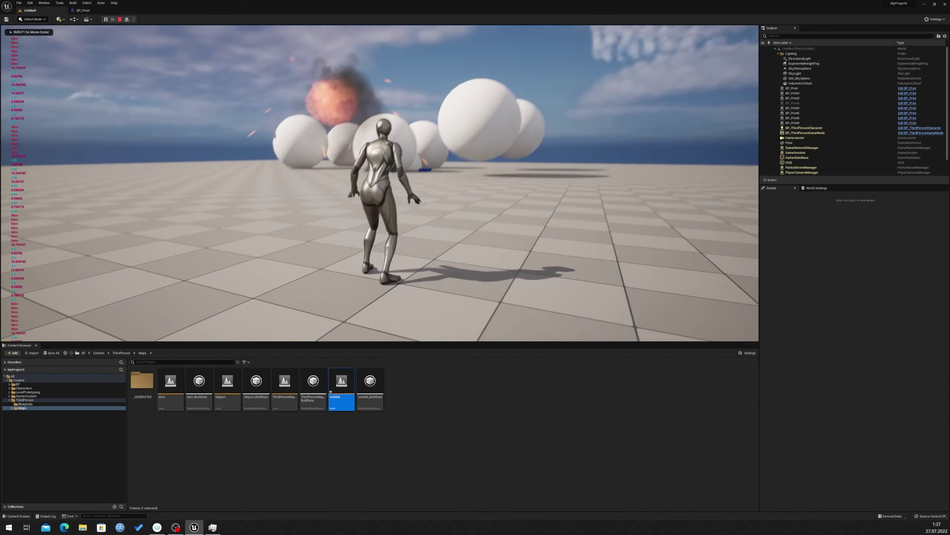
key("a")
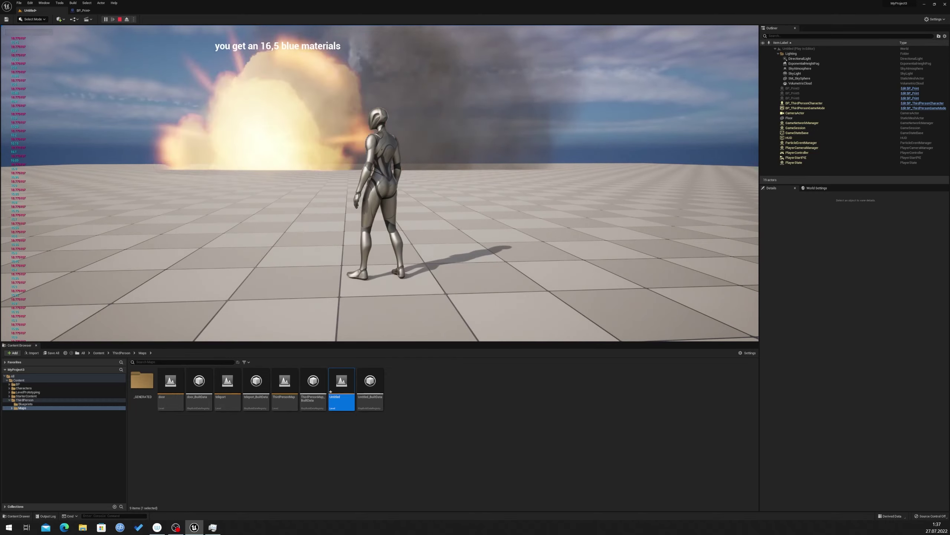
key("w")
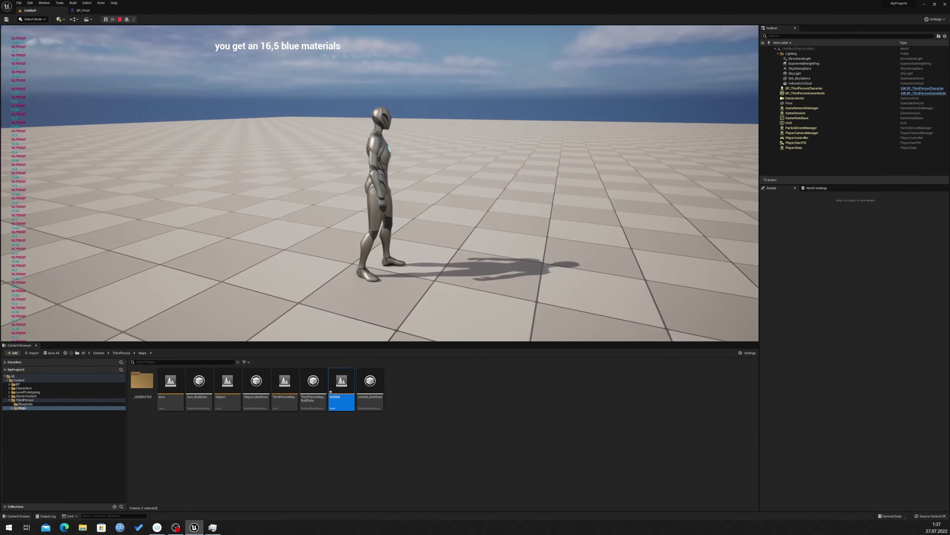
key("shift+F1")
key("Escape")
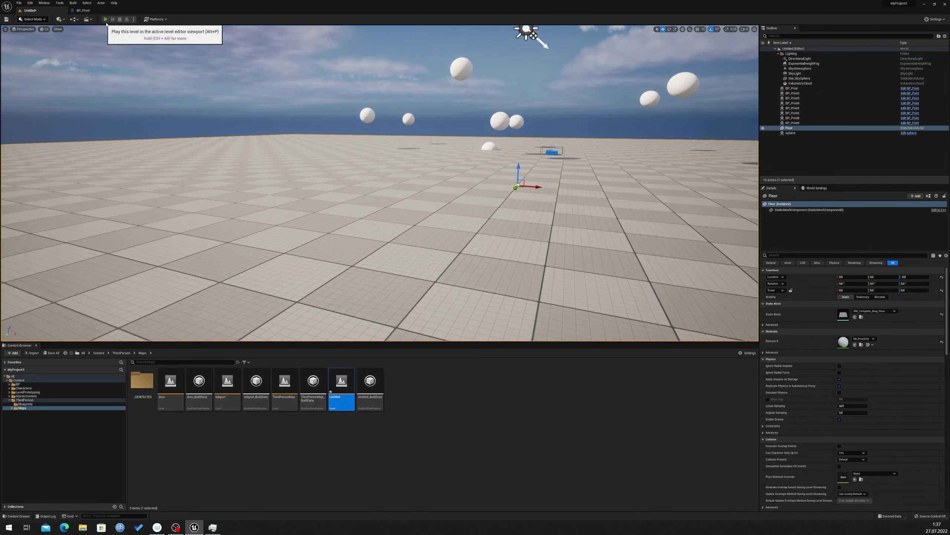
left_click(106, 19)
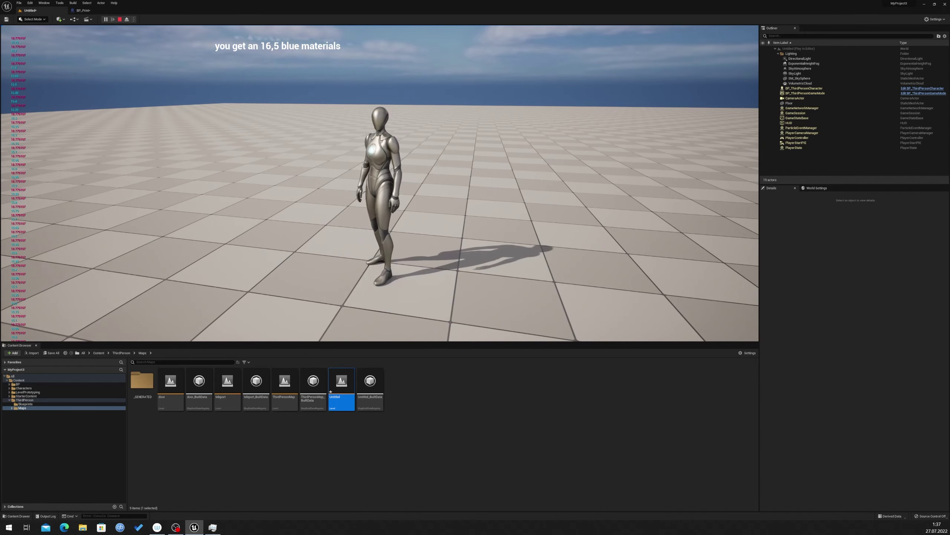
key("w")
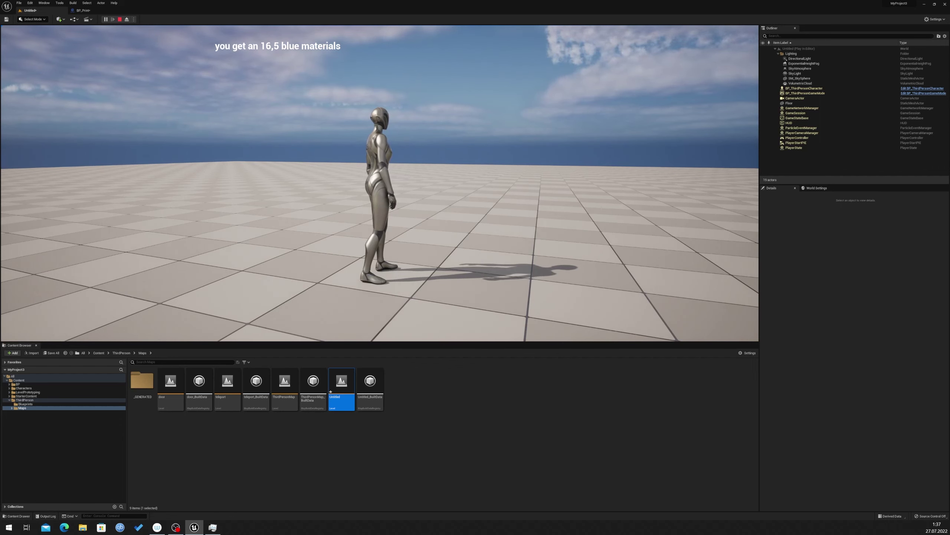
key("Escape")
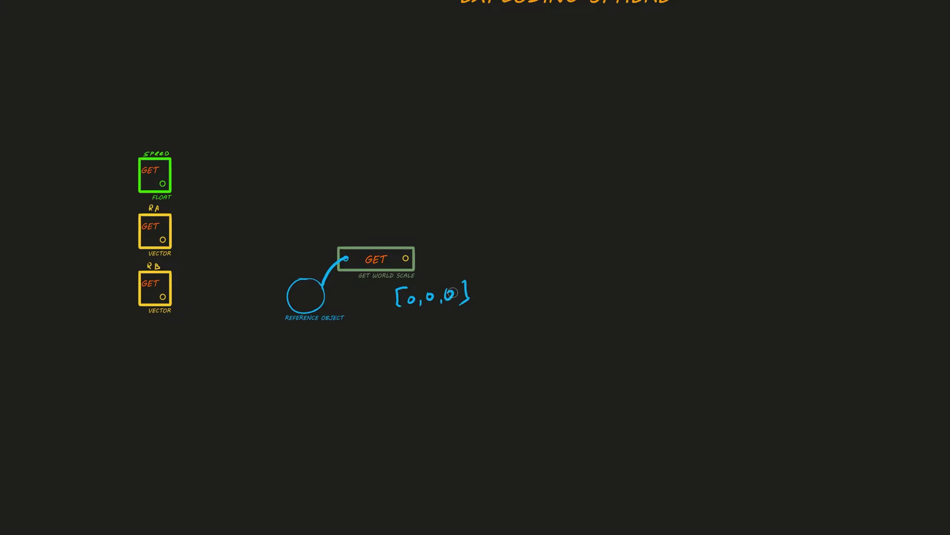
- Erase the zeros inside the blue value brackets
mouse_move(453, 293)
left_mouse_down()
mouse_move(447, 287)
mouse_move(435, 304)
mouse_move(406, 300)
mouse_move(412, 305)
left_mouse_up()
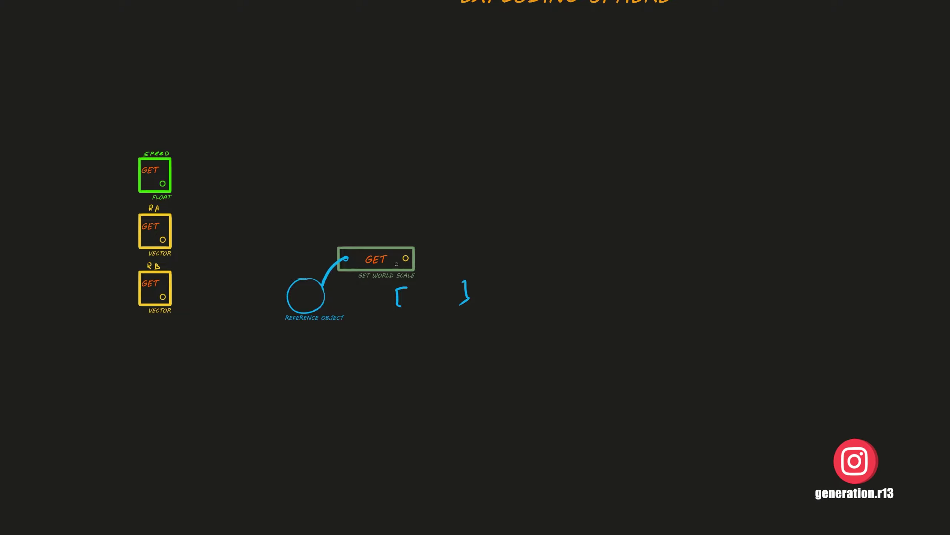
left_click_drag(411, 298, 416, 307)
key("ctrl+z")
- Redraw the value as yellow [1,1,1] and move the SPEED box above GET WORLD SCALE
left_click(171, 219)
mouse_move(405, 288)
left_mouse_down()
mouse_move(396, 302)
mouse_move(409, 304)
left_mouse_up()
mouse_move(460, 283)
left_mouse_down()
mouse_move(468, 299)
mouse_move(418, 304)
left_mouse_up()
left_click_drag(426, 301, 440, 307)
left_click_drag(442, 288, 444, 300)
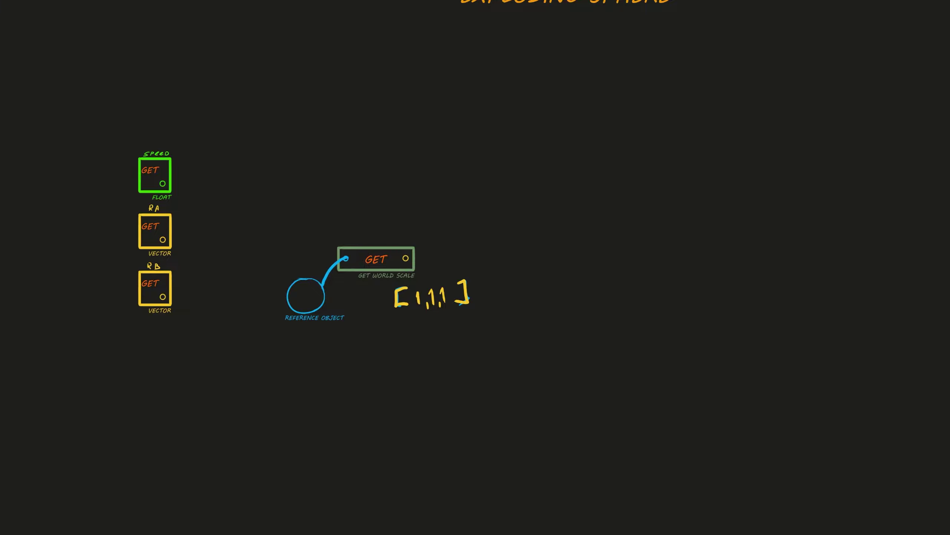
left_click_drag(168, 164, 405, 193)
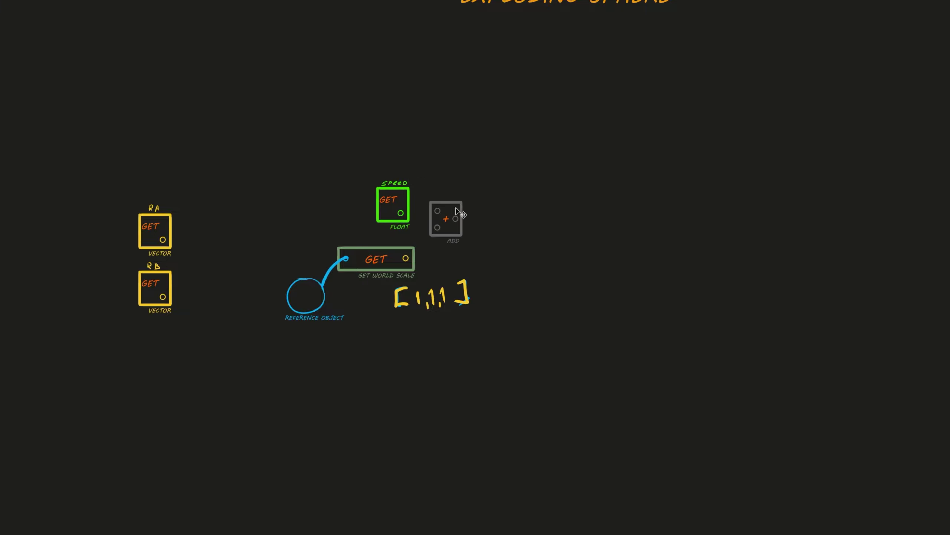
- Wire GET WORLD SCALE and SPEED into the ADD box and write 0,05 above SPEED
left_click_drag(455, 206, 458, 215)
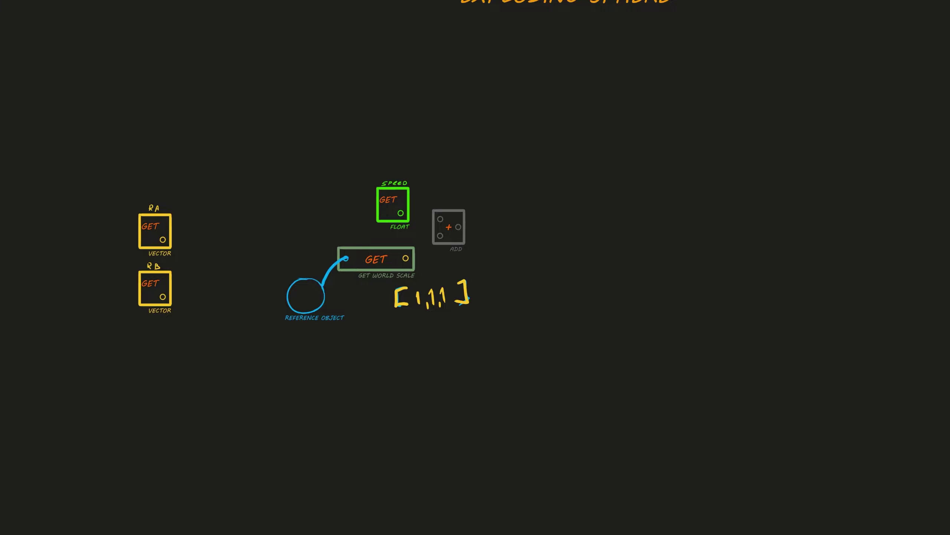
left_click_drag(408, 258, 434, 233)
left_click_drag(409, 217, 437, 230)
key("ctrl+z")
left_click_drag(440, 219, 400, 213)
mouse_move(384, 164)
left_mouse_down()
mouse_move(381, 154)
mouse_move(395, 153)
mouse_move(405, 164)
left_mouse_up()
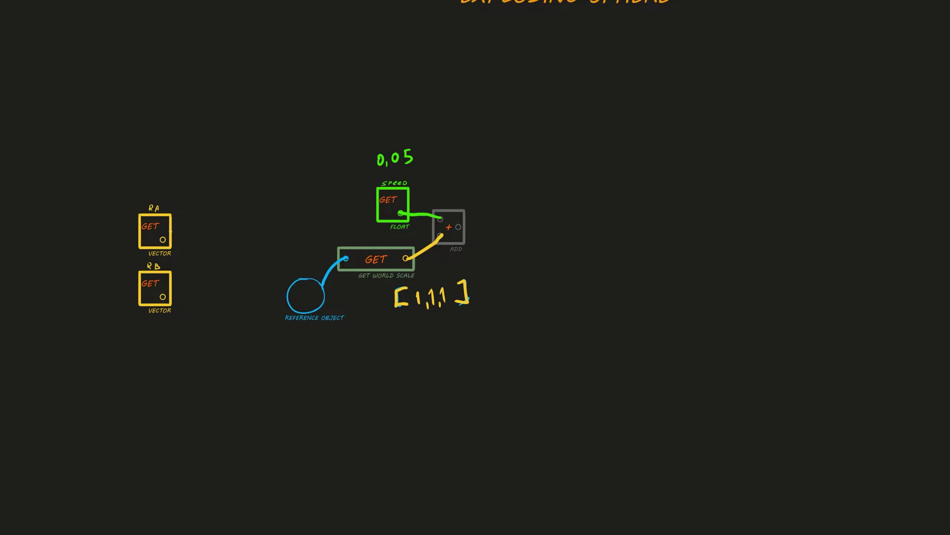
- Rearrange the RA nodes around the ADD box and paste in a SET WORLD SCALE node
mouse_move(153, 228)
left_mouse_down()
mouse_move(505, 185)
mouse_move(153, 224)
left_mouse_up()
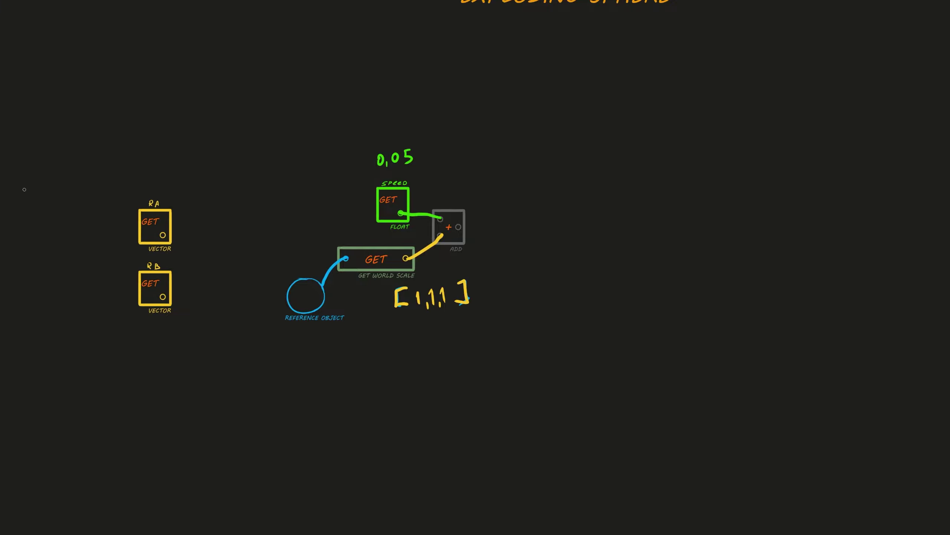
mouse_move(2, 171)
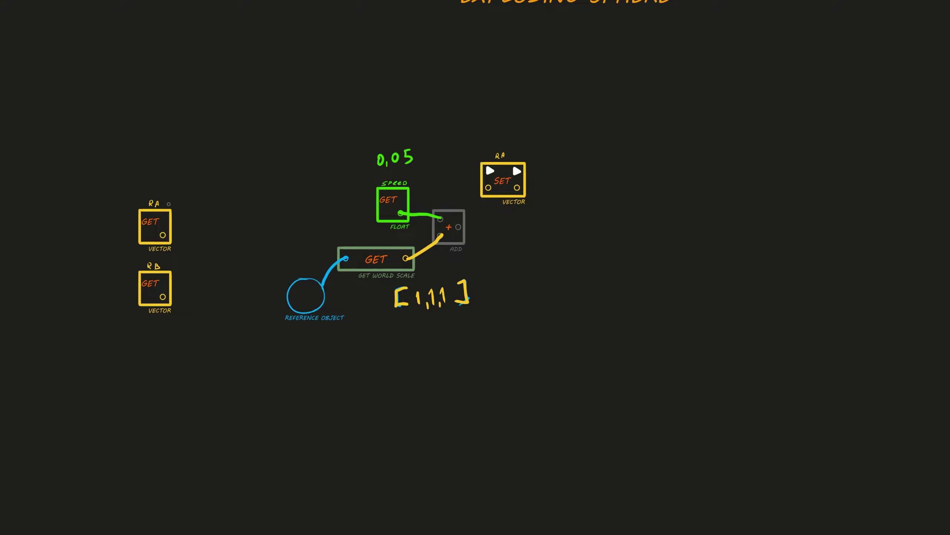
left_click_drag(167, 216, 36, 183)
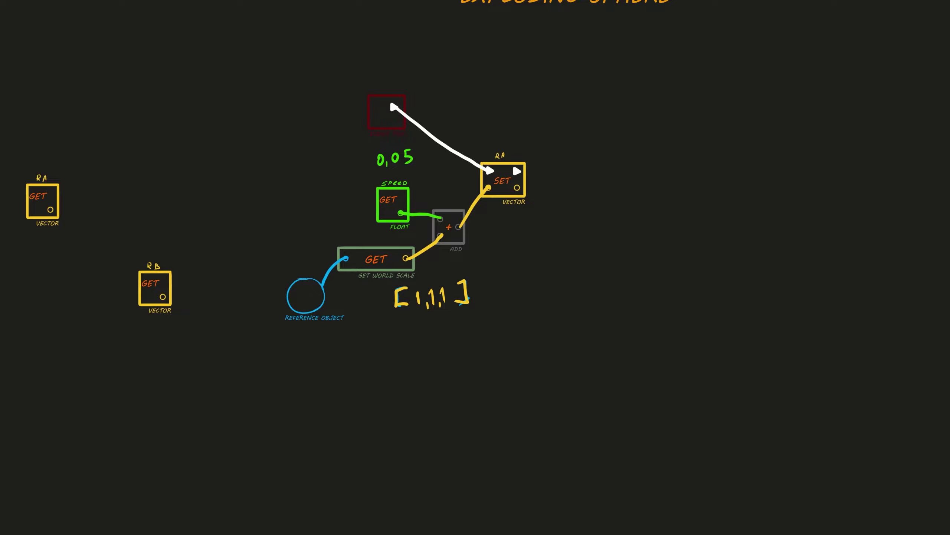
key("ctrl+v")
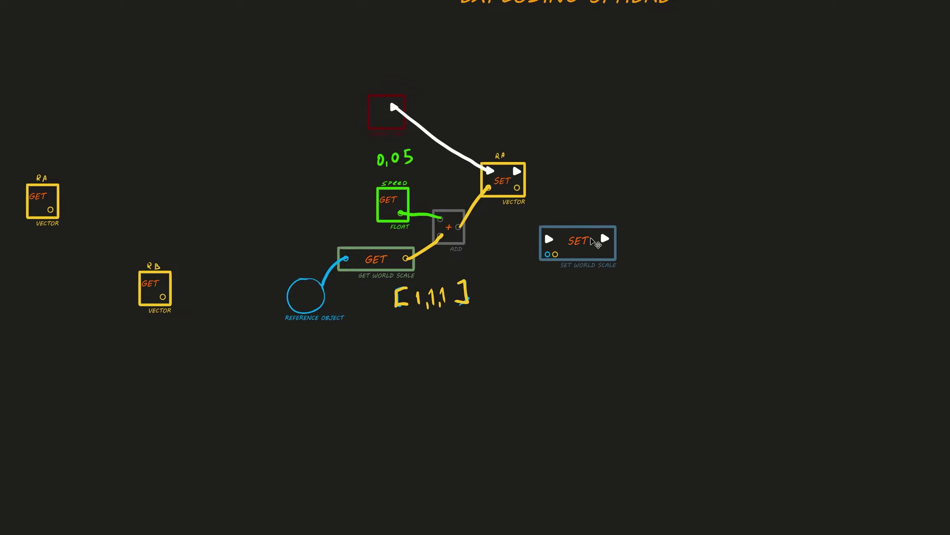
- Place SET WORLD SCALE beside RA SET, fed by a yellow RA wire and a blue reference-object wire
left_click_drag(588, 241, 635, 214)
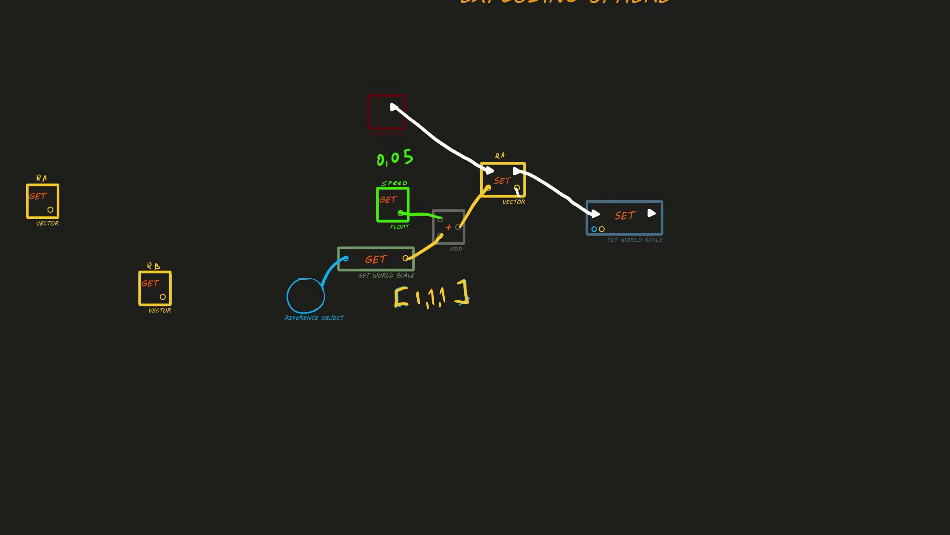
key("ctrl+z")
left_click(517, 187, "alt")
mouse_move(517, 187)
left_mouse_down()
mouse_move(600, 244)
mouse_move(602, 231)
left_mouse_up()
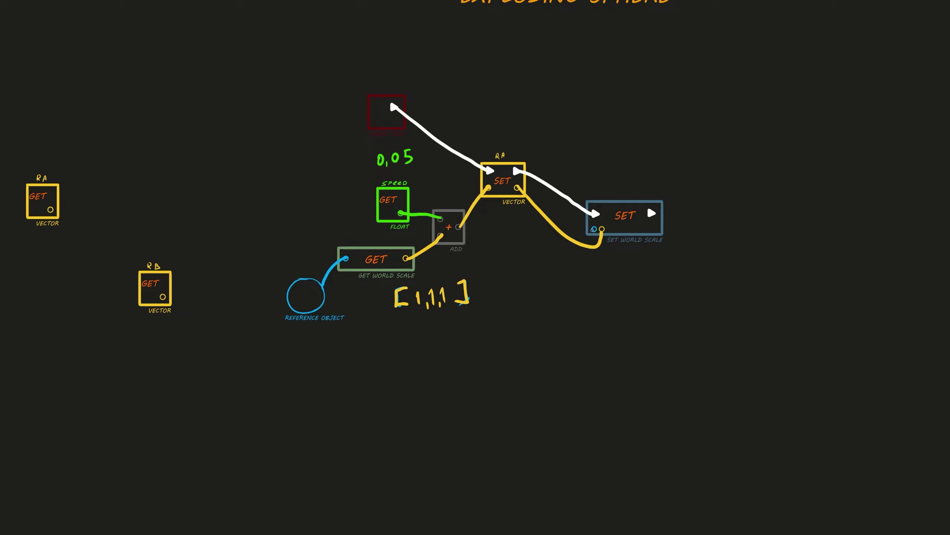
mouse_move(322, 283)
left_mouse_down()
mouse_move(360, 330)
mouse_move(594, 229)
left_mouse_up()
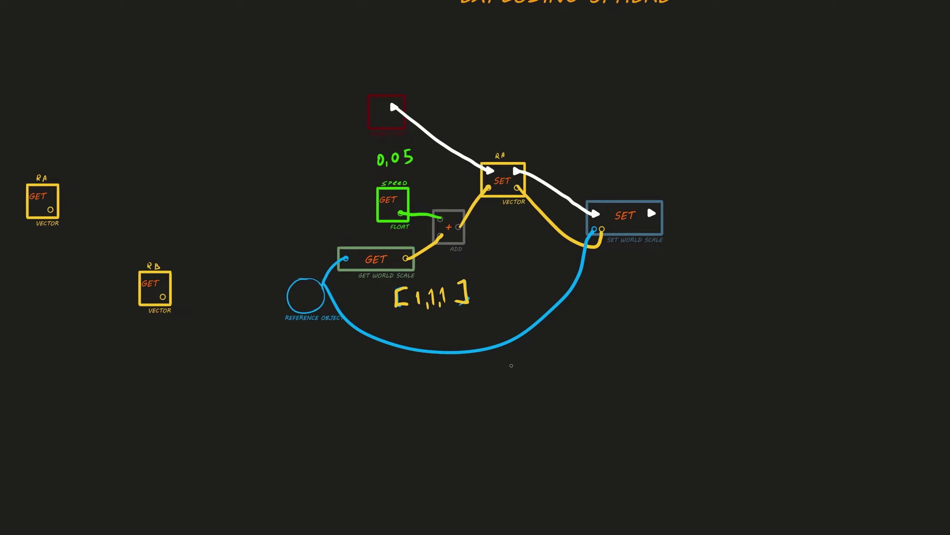
middle_click_drag(548, 363, 363, 374)
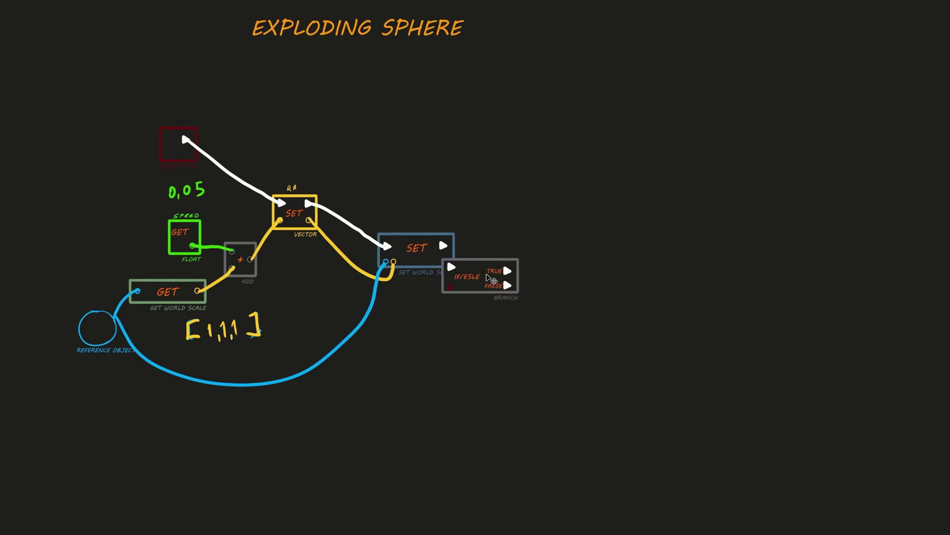
- Shift the IF/ESLE branch right and draw a white execution arrow from SET WORLD SCALE into it
left_click_drag(490, 274, 557, 279)
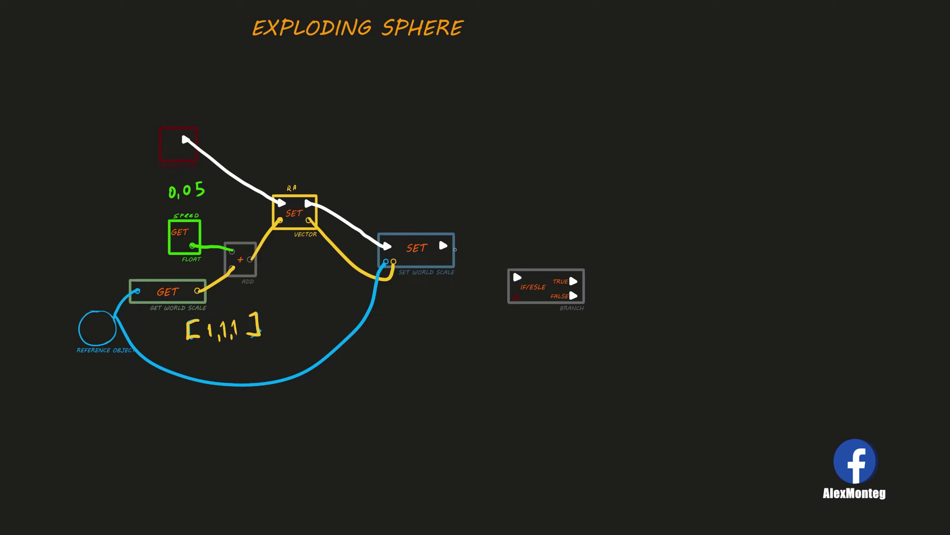
left_click_drag(455, 250, 518, 276)
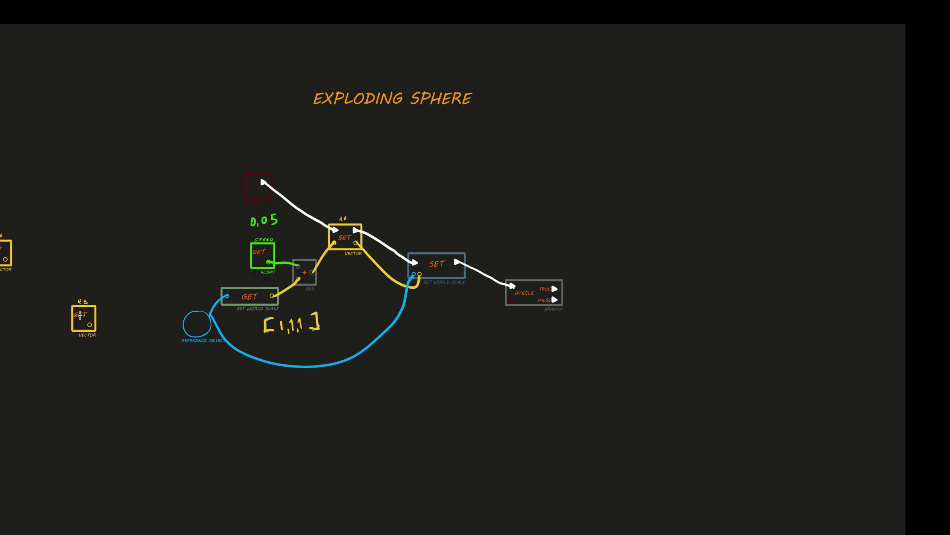
- Line up the RA and RB GET nodes under SET WORLD SCALE with the EQUAL node beside them
left_click_drag(82, 317, 464, 374)
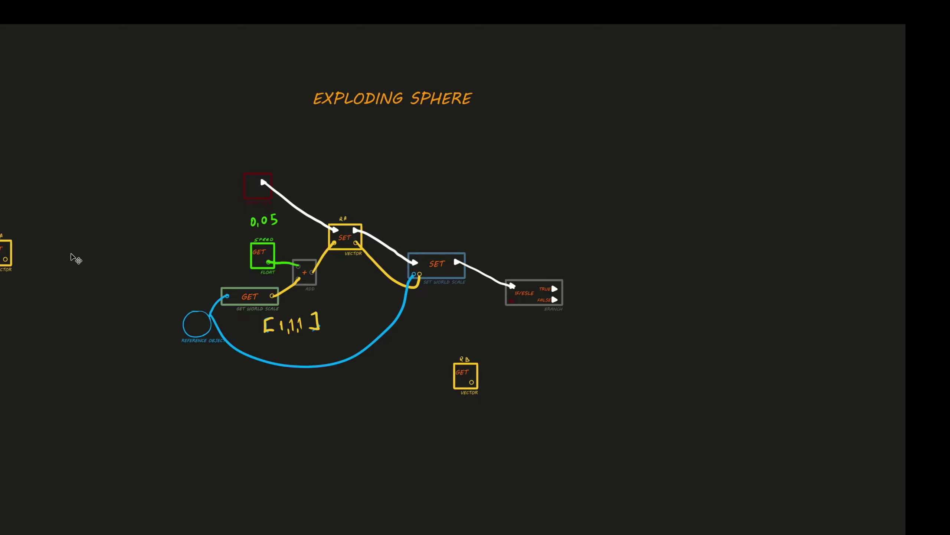
middle_click_drag(77, 257, 132, 261)
left_click_drag(55, 256, 505, 333)
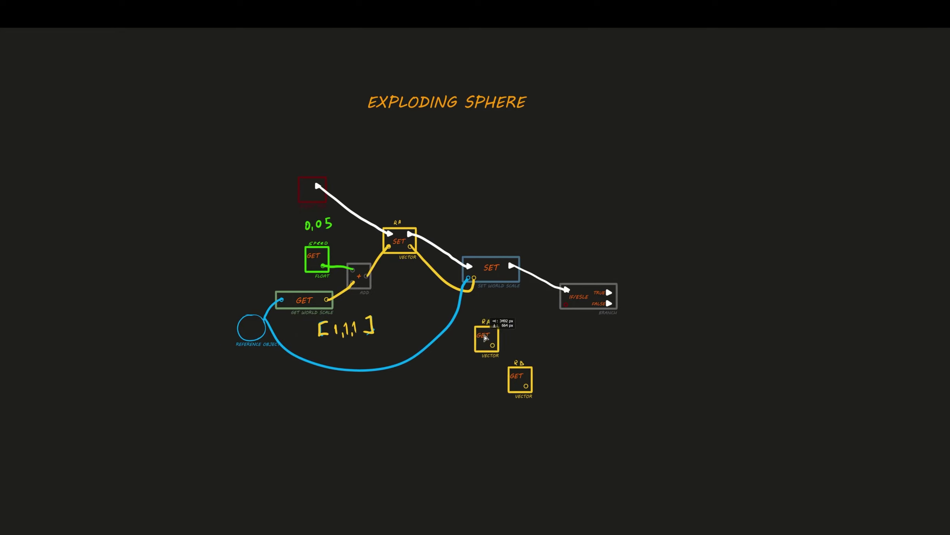
left_click_drag(519, 374, 506, 382)
left_click_drag(510, 336, 510, 343)
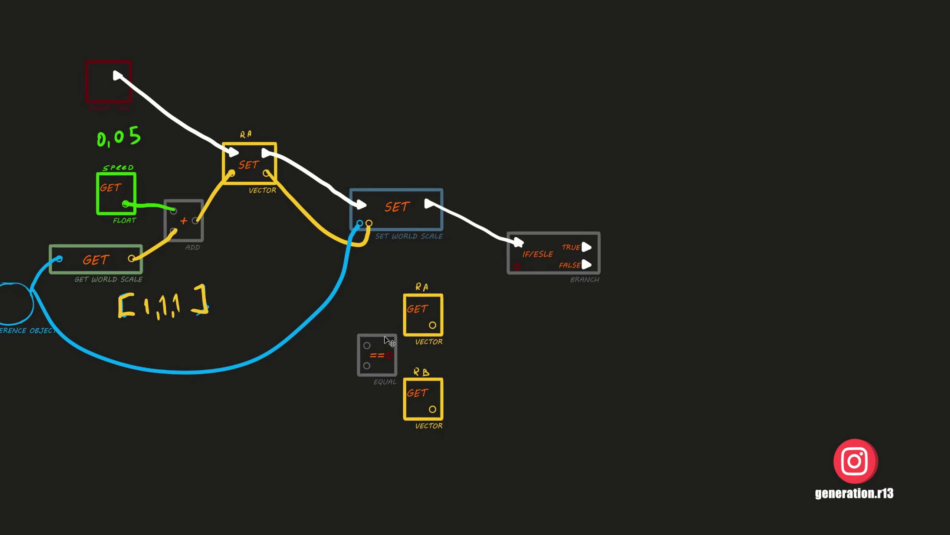
left_click_drag(513, 342, 471, 342)
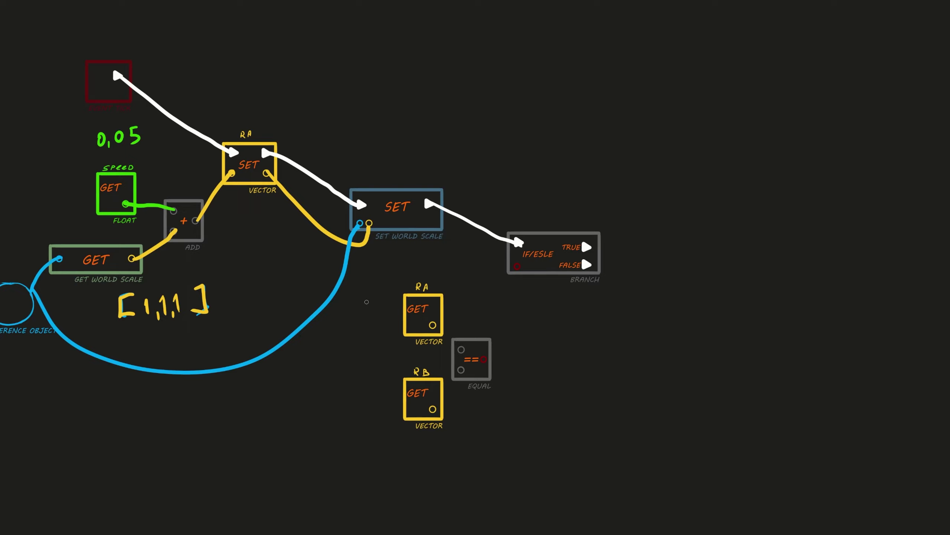
- Write a yellow 5,5,5 note below and wire RA and RB outputs into the EQUAL node
left_click_drag(377, 259, 374, 275)
key("ctrl+z")
left_click(226, 158, "alt")
mouse_move(376, 263)
left_mouse_down()
mouse_move(376, 281)
mouse_move(406, 262)
mouse_move(419, 271)
mouse_move(438, 256)
mouse_move(468, 263)
mouse_move(492, 250)
mouse_move(498, 258)
left_mouse_up()
left_click(432, 264)
left_click(476, 259)
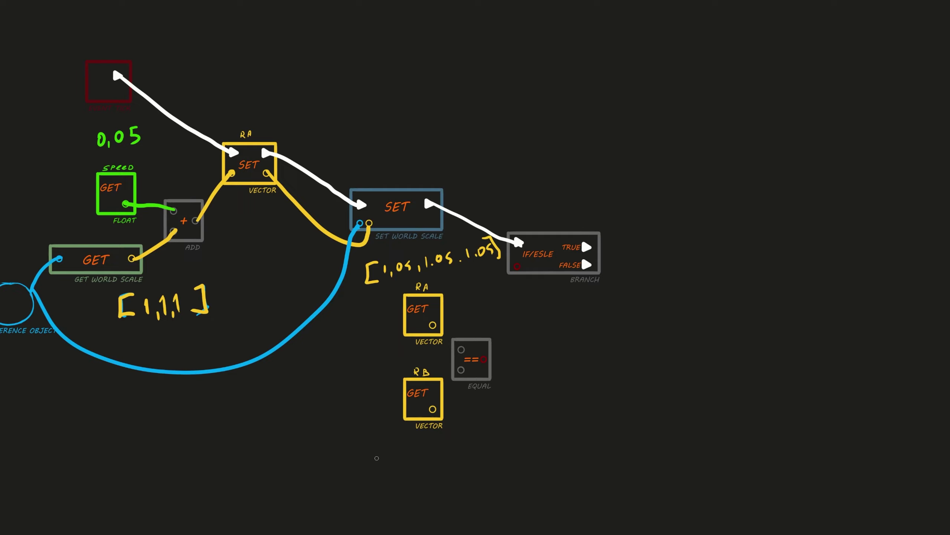
left_click_drag(377, 457, 368, 475)
left_click_drag(388, 472, 388, 477)
mouse_move(396, 458)
left_mouse_down()
mouse_move(397, 473)
mouse_move(421, 477)
mouse_move(437, 463)
left_mouse_up()
left_click_drag(431, 410, 466, 369)
left_click_drag(432, 325, 462, 351)
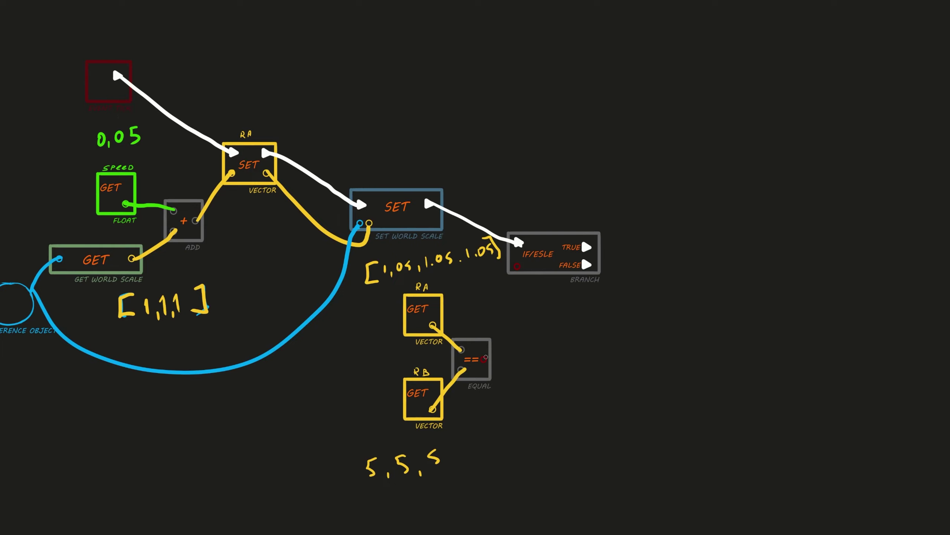
- Connect the EQUAL result to the branch condition and draw a wire from its FALSE output
left_click_drag(485, 357, 513, 272)
left_click(588, 266)
mouse_move(588, 265)
left_mouse_down()
mouse_move(641, 327)
mouse_move(648, 355)
mouse_move(672, 354)
left_mouse_up()
- Handwrite 'print' at the end of the FALSE wire and check the brush presets
left_click_drag(674, 337, 675, 346)
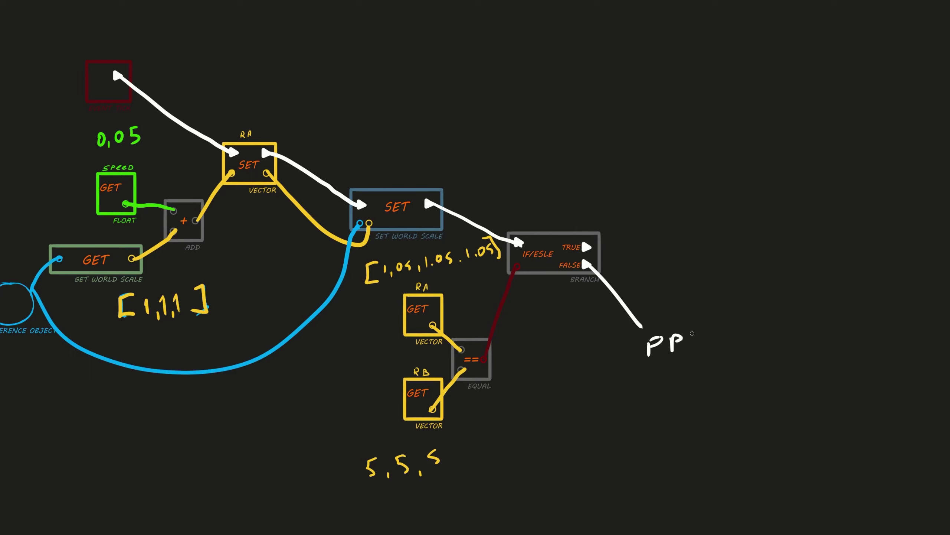
key("ctrl+z")
key("ctrl+z")
left_click_drag(673, 339, 711, 347)
left_click(689, 325)
mouse_move(718, 305)
left_mouse_down()
mouse_move(722, 329)
mouse_move(727, 320)
left_mouse_up()
right_click(687, 449)
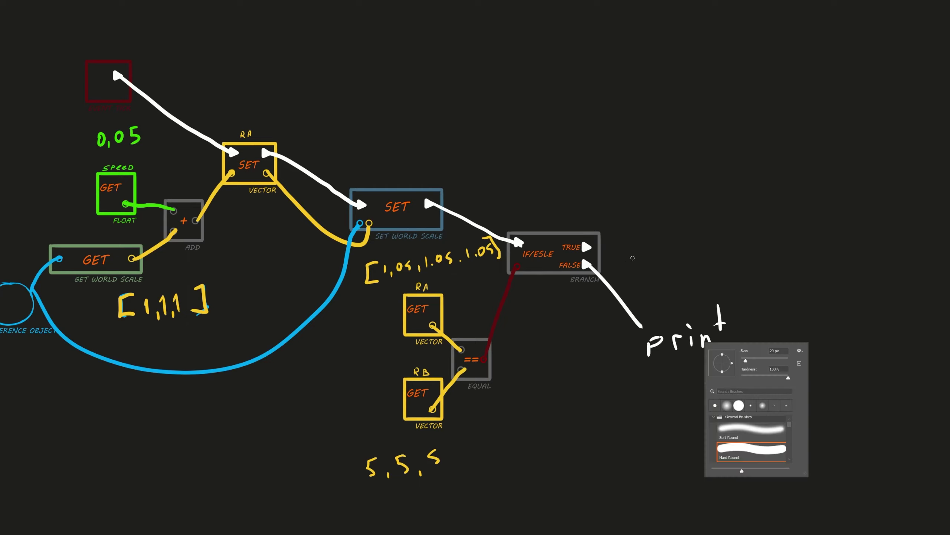
left_click(668, 473)
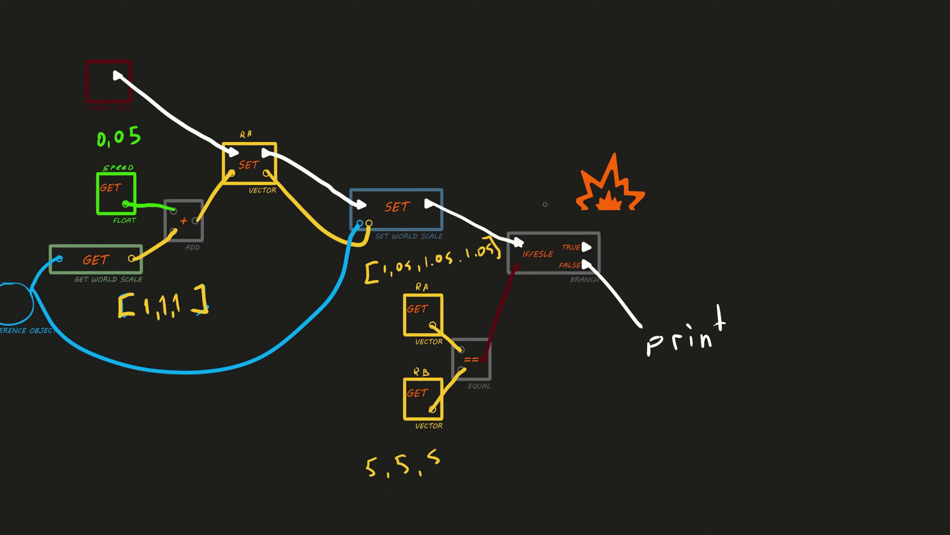
- Draw an arrow from the branch's TRUE output to the explosion sketch
mouse_move(587, 248)
left_mouse_down()
mouse_move(614, 219)
mouse_move(605, 224)
left_mouse_up()
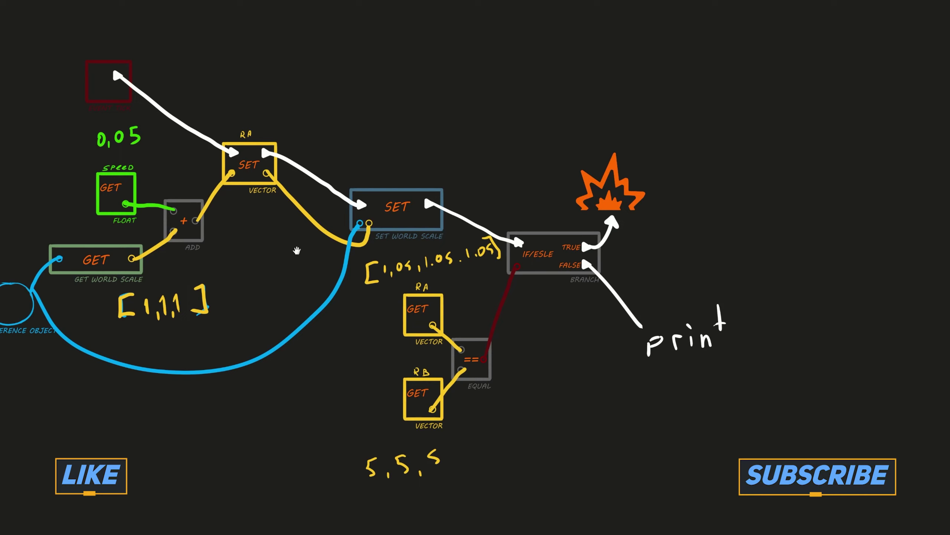
middle_click_drag(297, 248, 381, 264)
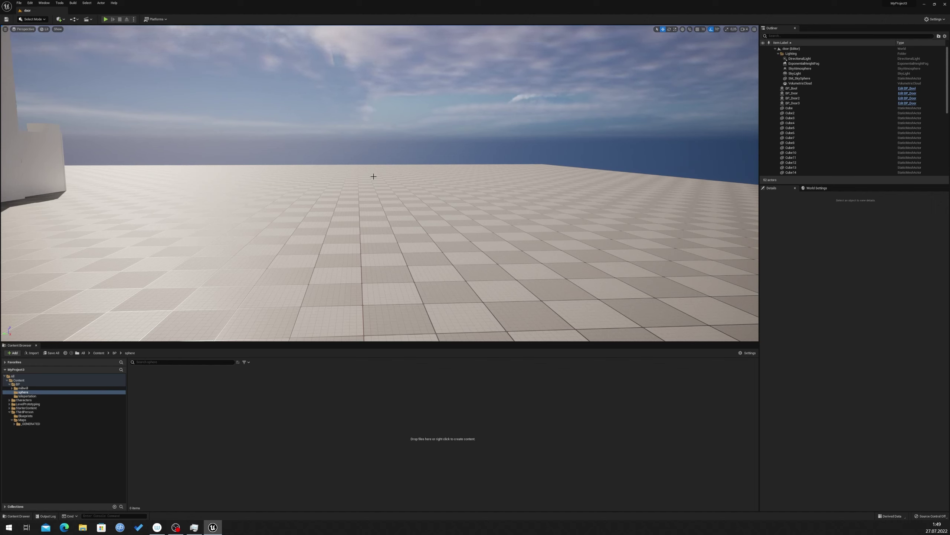
- Create an Actor-based Blueprint class called bp_ex in the sphere content folder
right_click(182, 412)
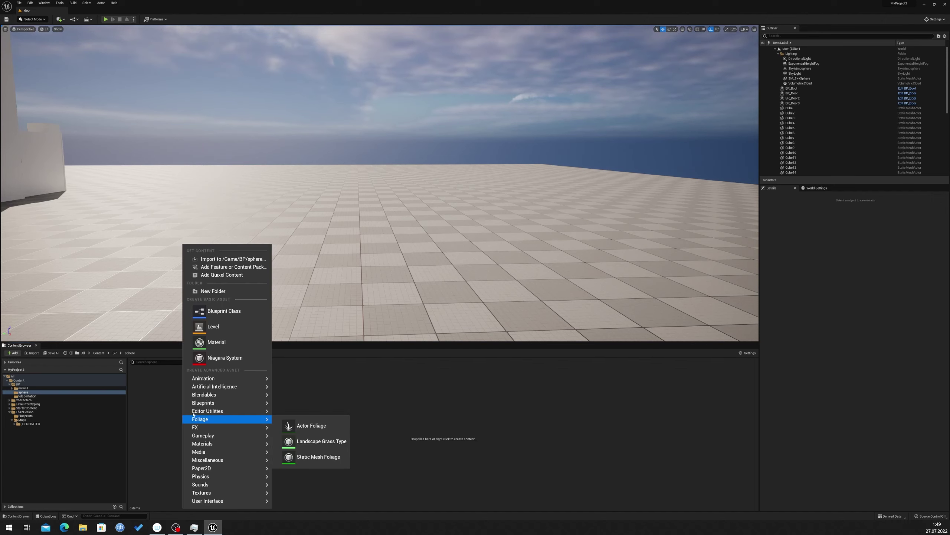
left_click(228, 316)
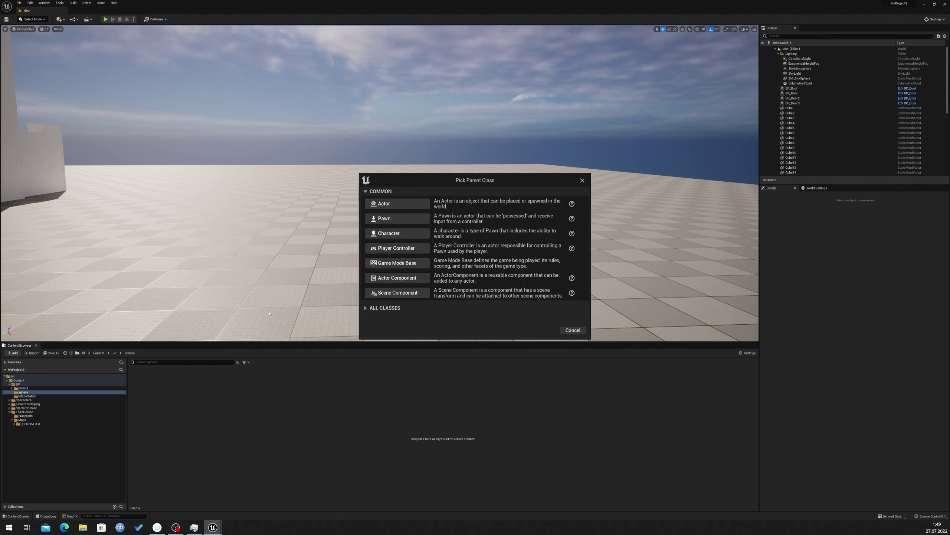
left_click(393, 207)
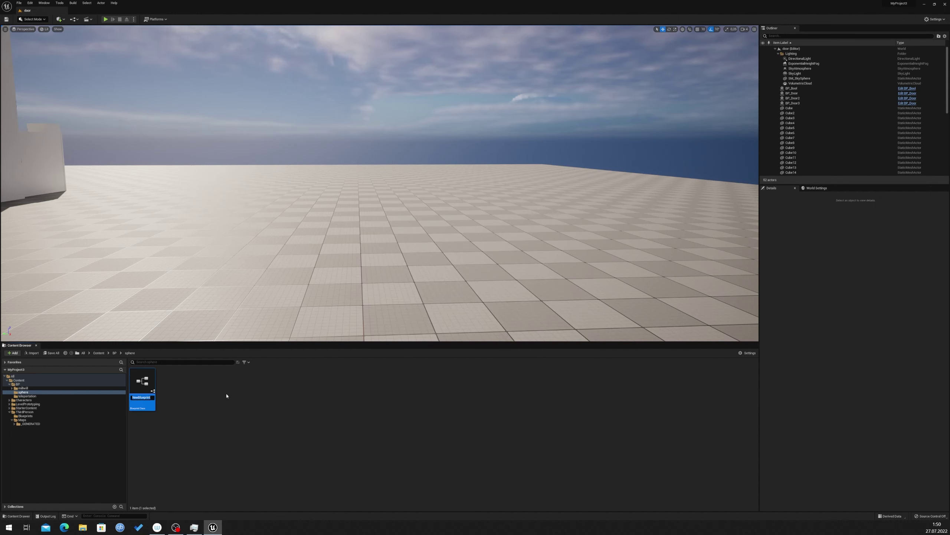
type("bp_ex")
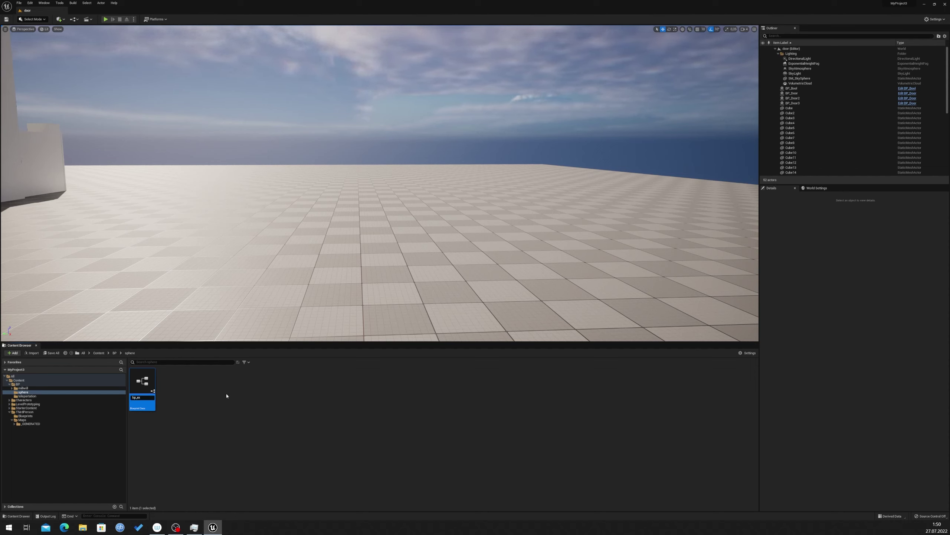
key("Return")
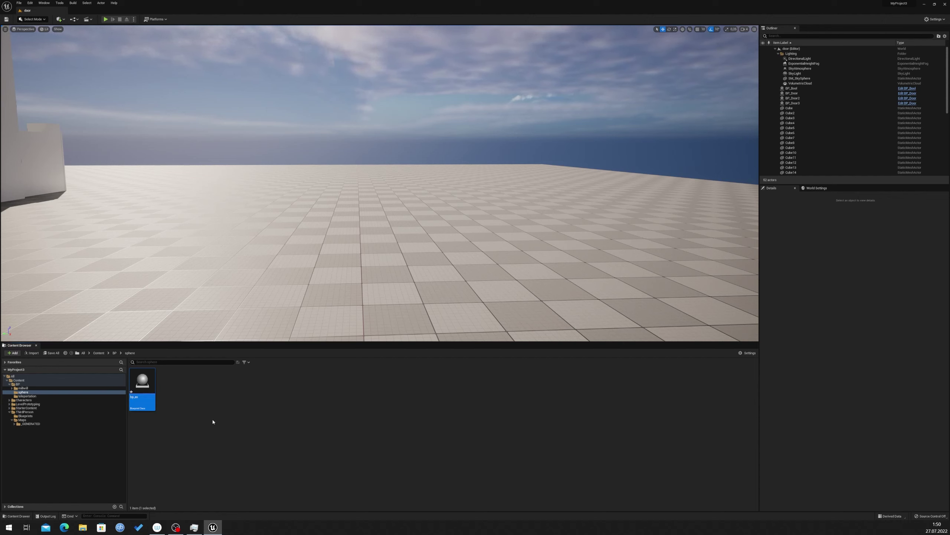
- Dock the bp_ex editor, add a Sphere component, frame it, and go to the Event Graph
mouse_move(146, 382)
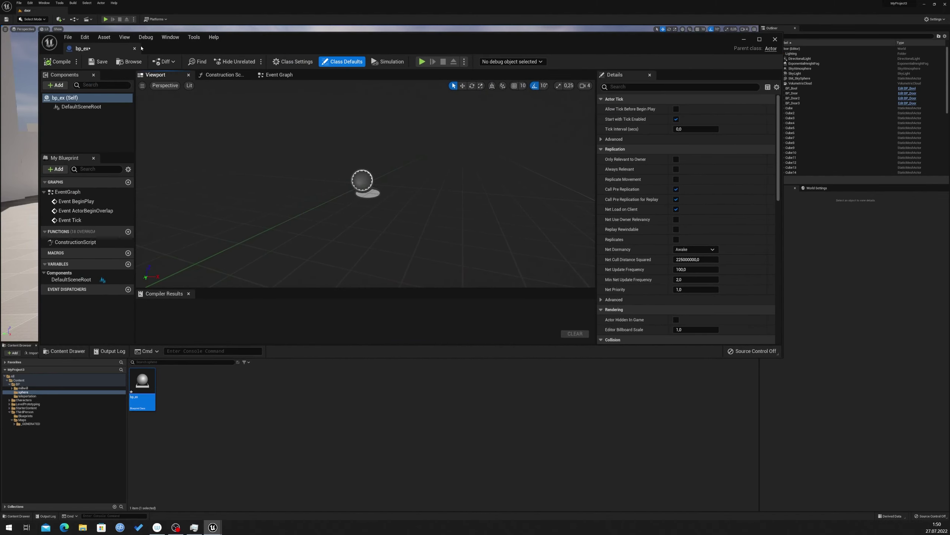
mouse_move(56, 36)
left_mouse_down()
mouse_move(137, 22)
mouse_move(124, 13)
left_mouse_up()
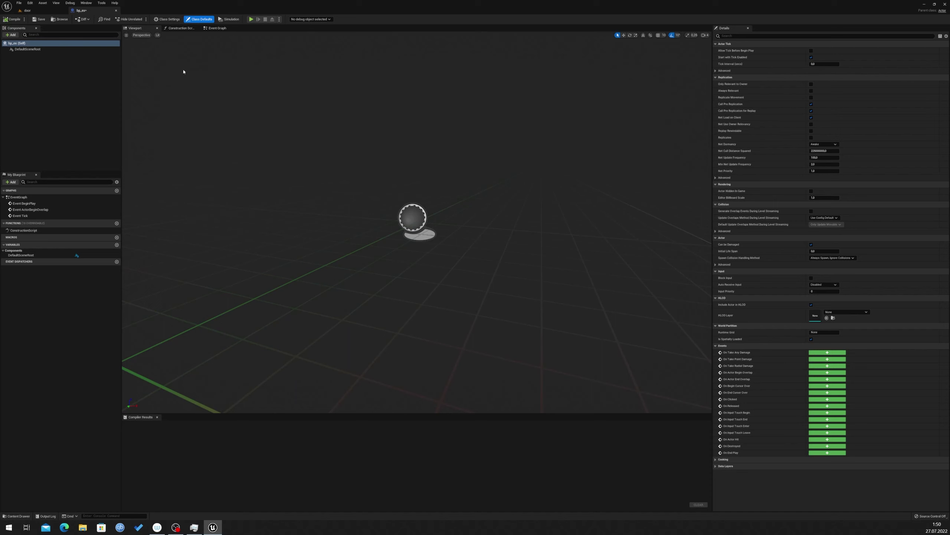
left_click(10, 35)
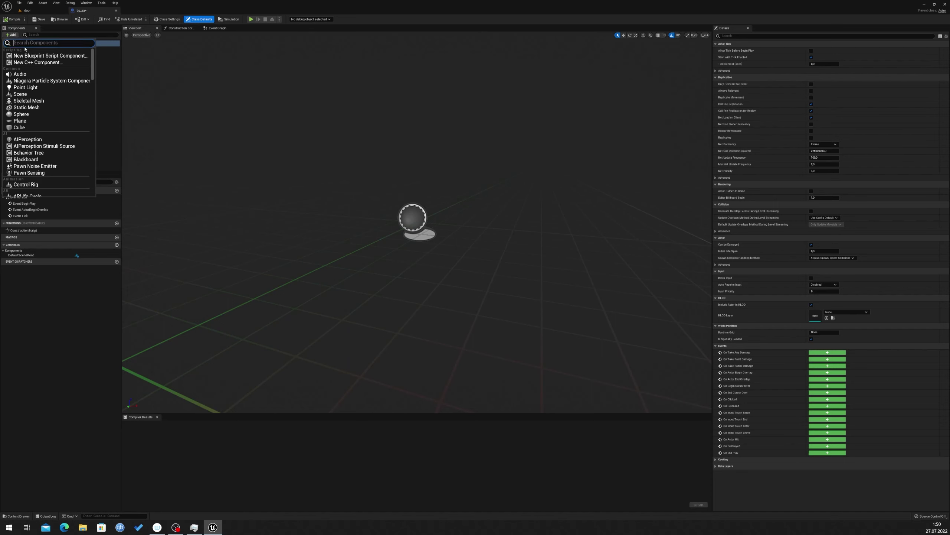
left_click(20, 114)
right_click_drag(417, 221, 417, 221)
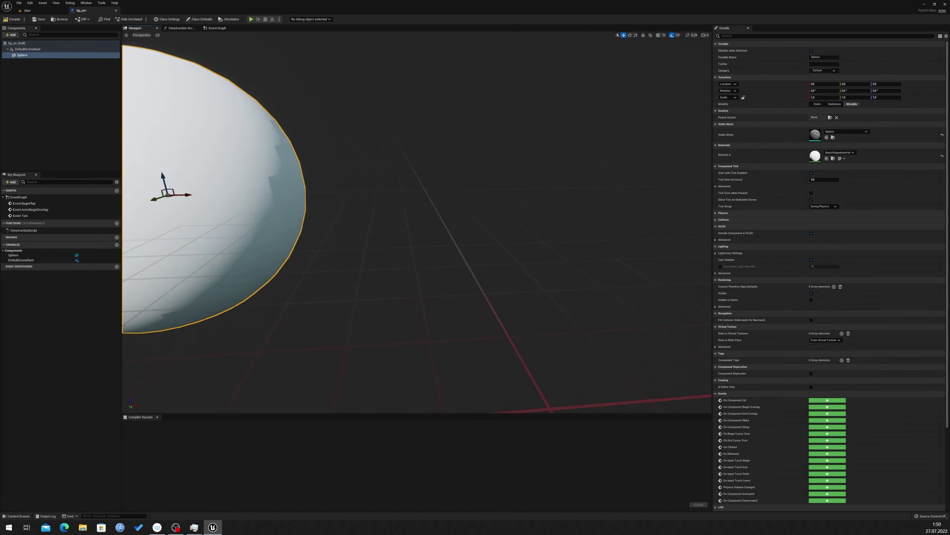
right_click_drag(211, 264, 210, 263)
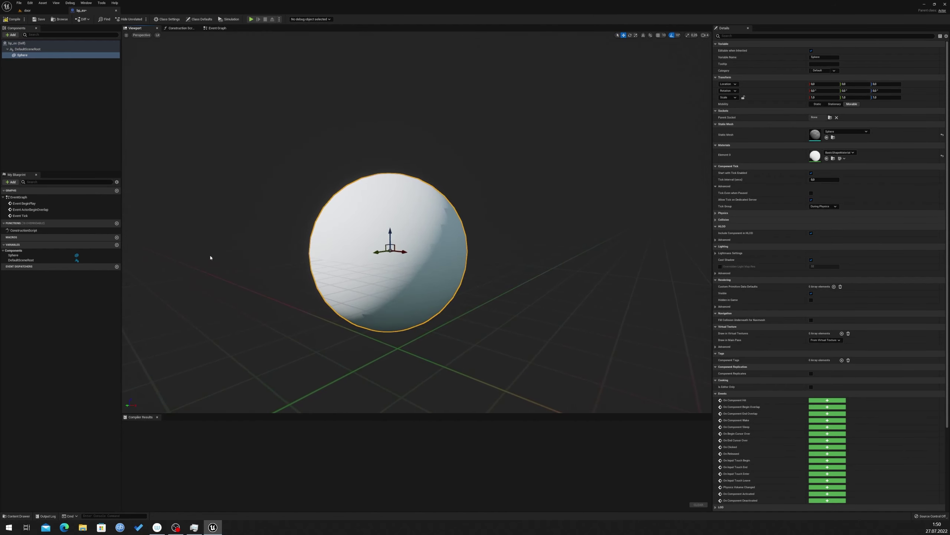
left_click(217, 29)
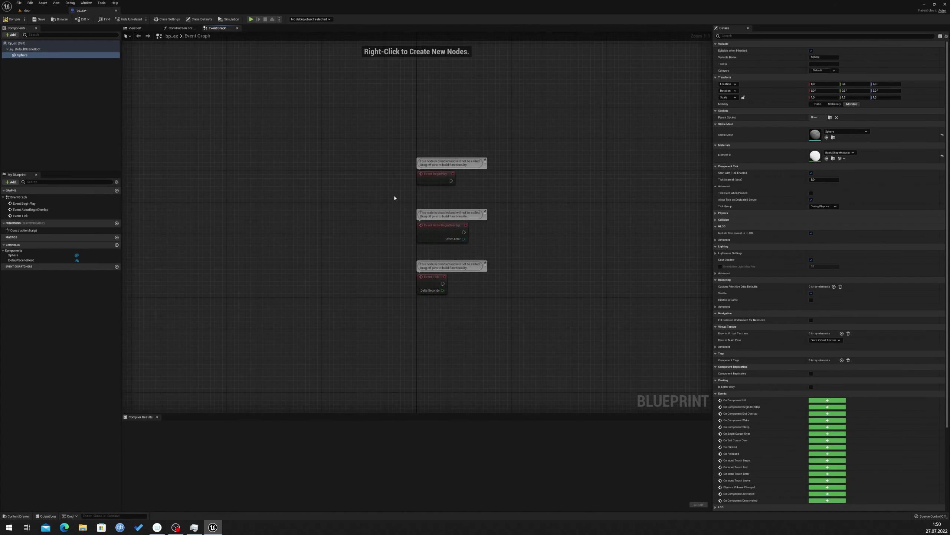
- Delete the BeginPlay and ActorBeginOverlap event nodes from the graph
left_click_drag(351, 198, 520, 303)
left_click_drag(351, 138, 521, 251)
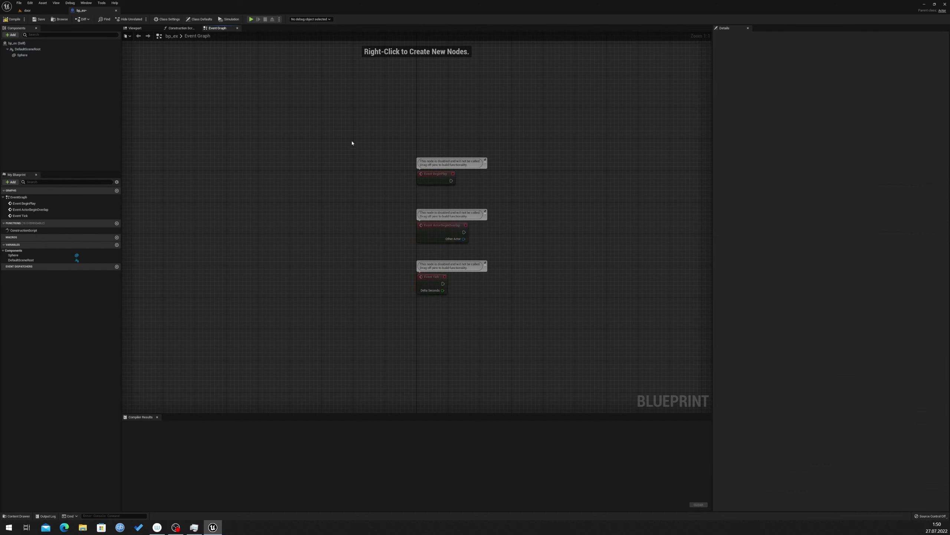
key("Delete")
- Move Event Tick up-left and place a Sphere component reference in the graph
left_click_drag(370, 218, 519, 276)
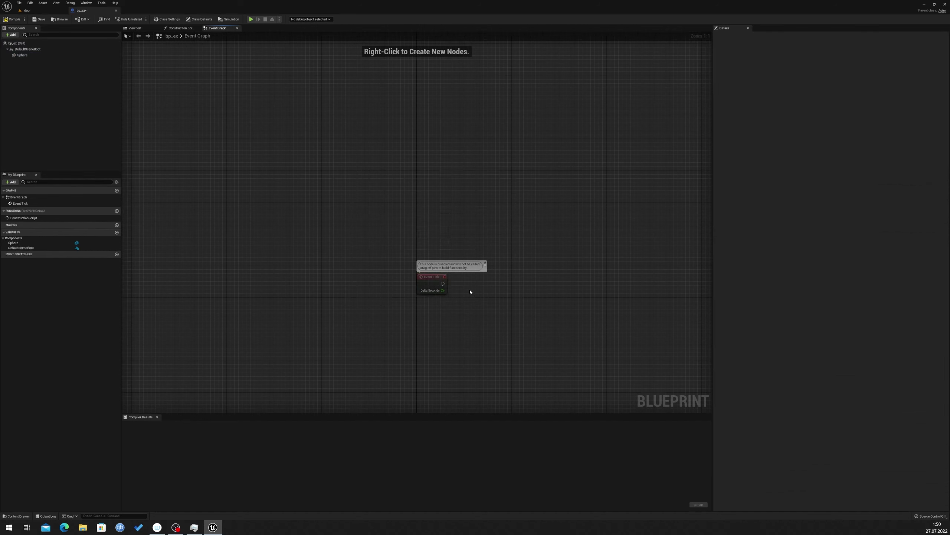
left_click_drag(434, 283, 323, 201)
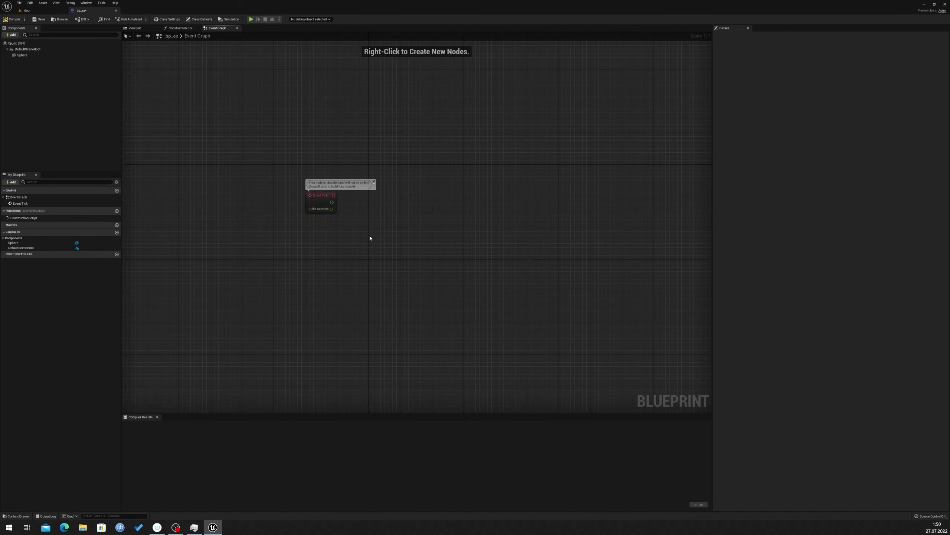
scroll(370, 238, "up", 1)
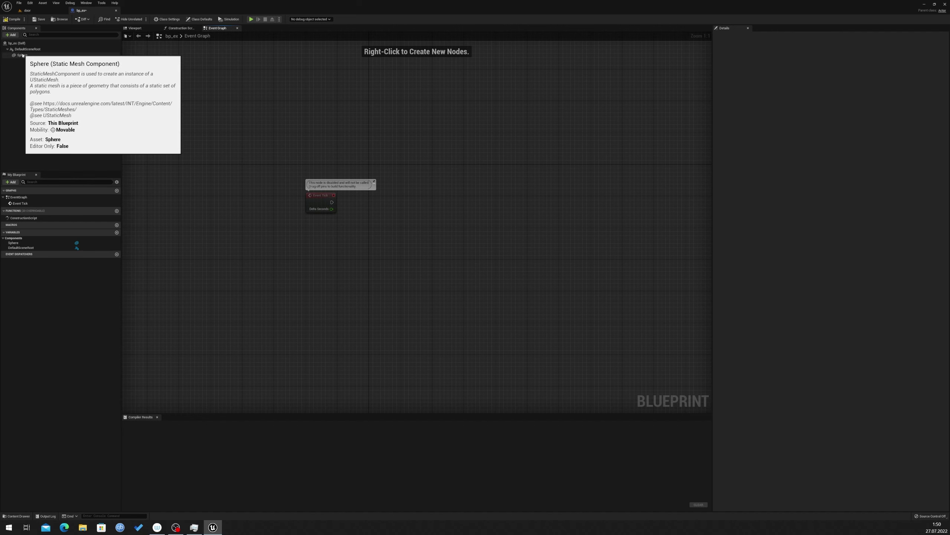
left_click_drag(22, 55, 323, 298)
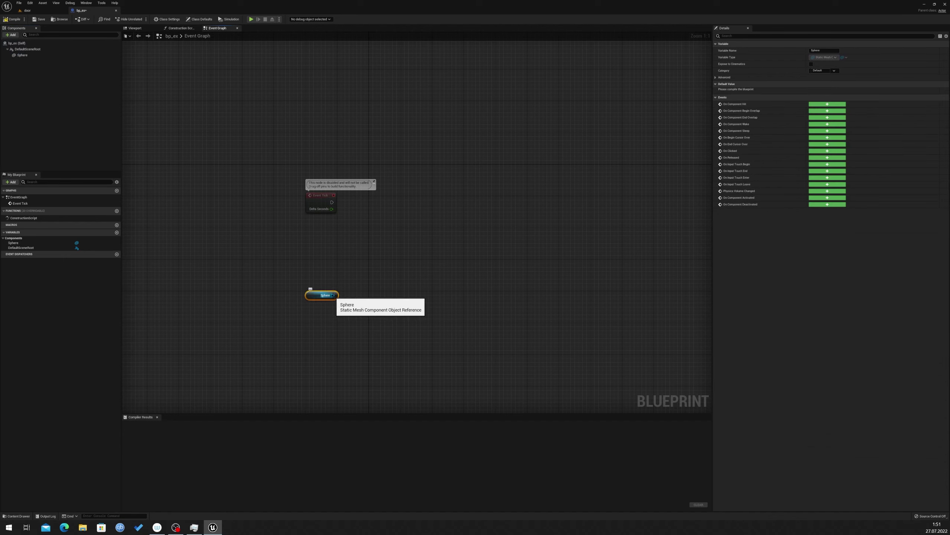
- Add a Get World Scale node wired from the Sphere reference
left_click_drag(333, 296, 371, 271)
key("Escape")
left_click_drag(333, 296, 370, 261)
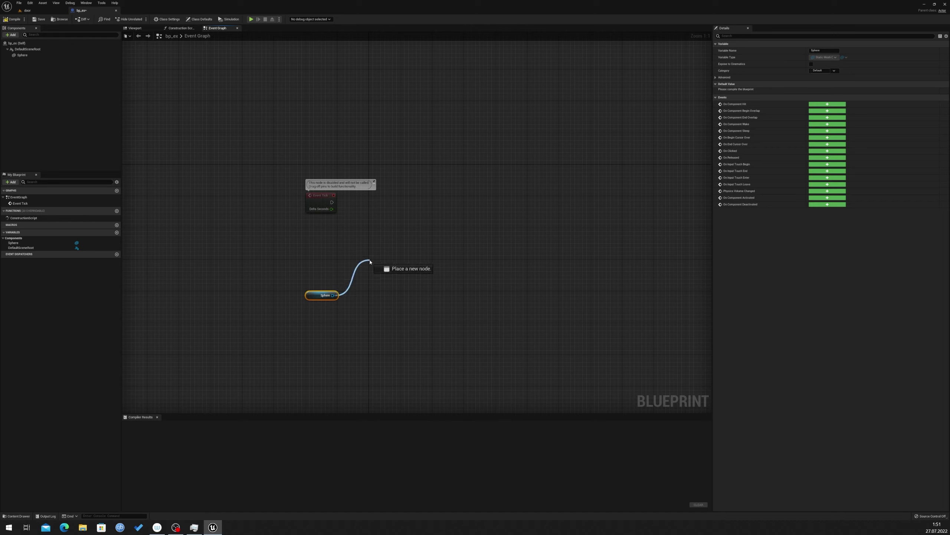
left_click_drag(370, 261, 370, 262)
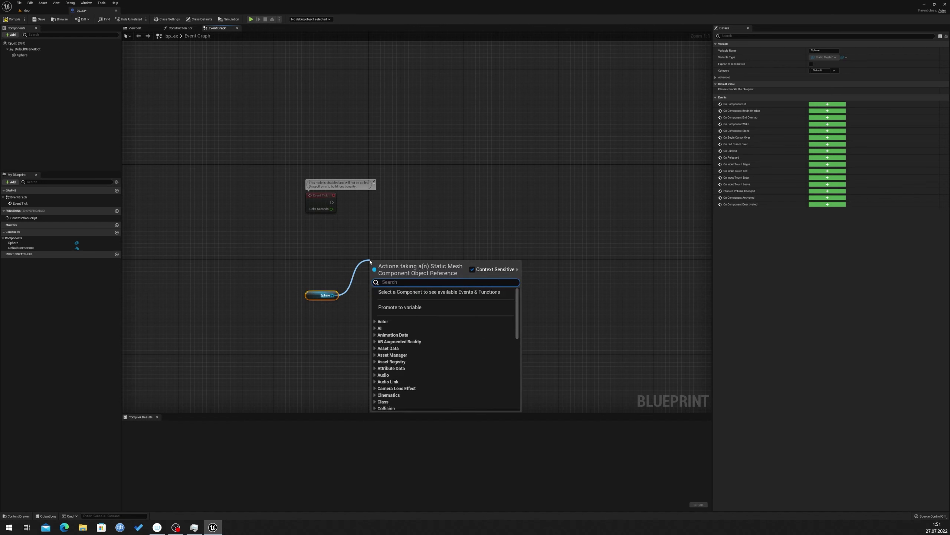
type("get w")
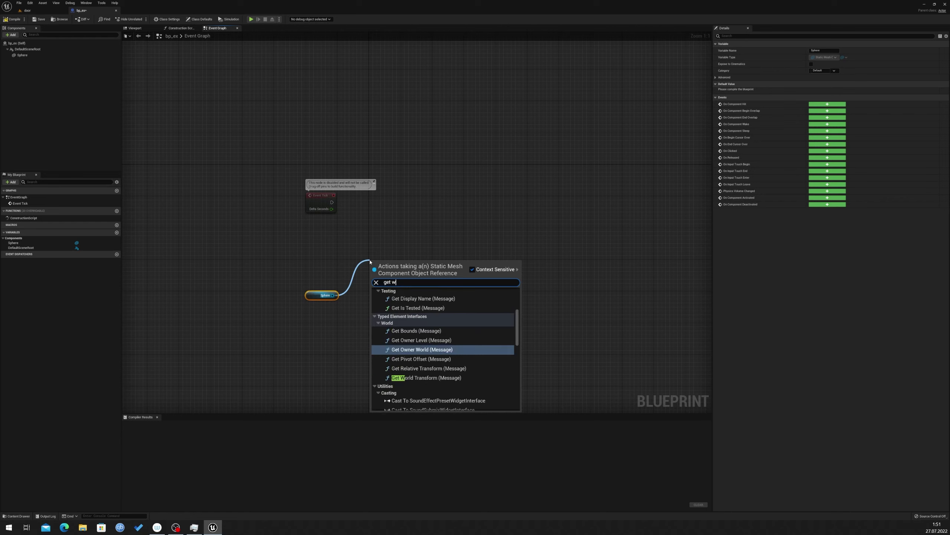
type("orld")
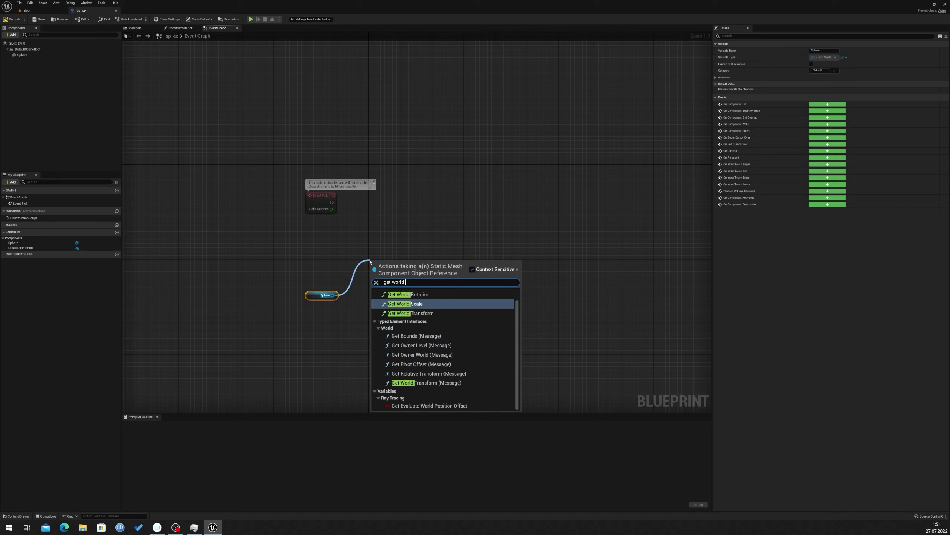
key("Return")
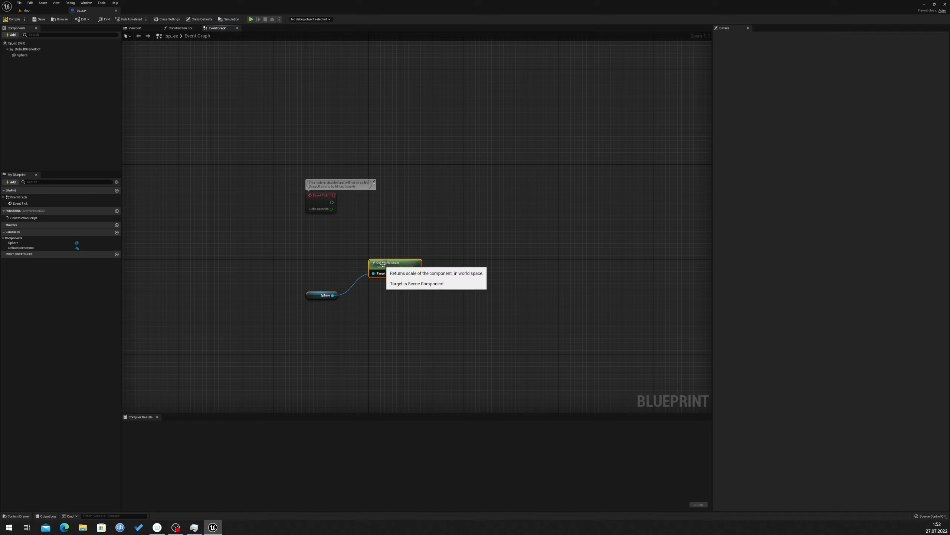
- Rearrange the Get World Scale and Event Tick nodes in the graph
left_click_drag(387, 262, 379, 258)
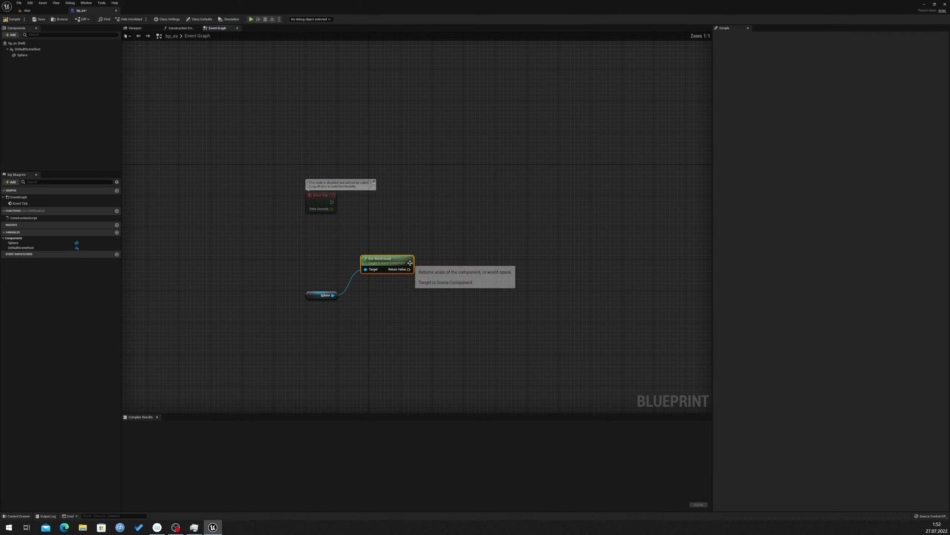
left_click(416, 301)
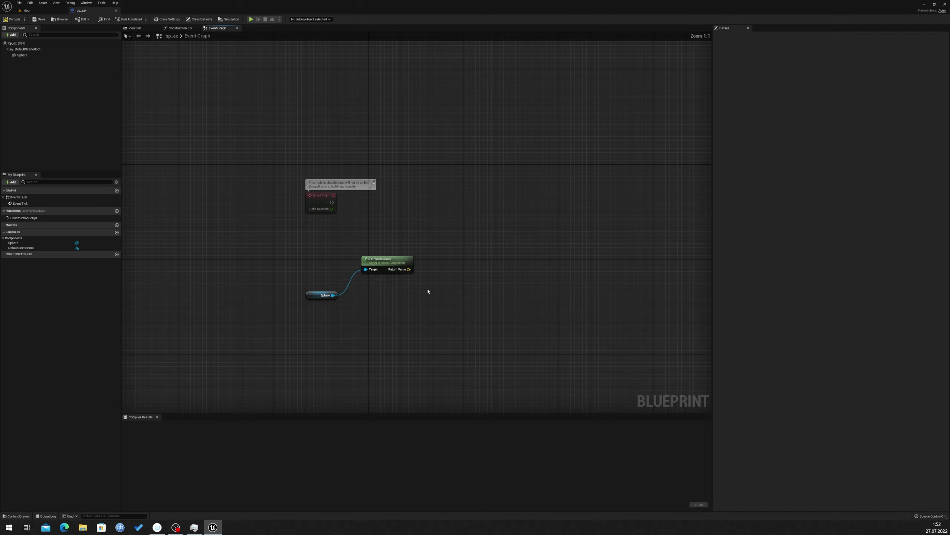
right_click_drag(441, 285, 401, 302)
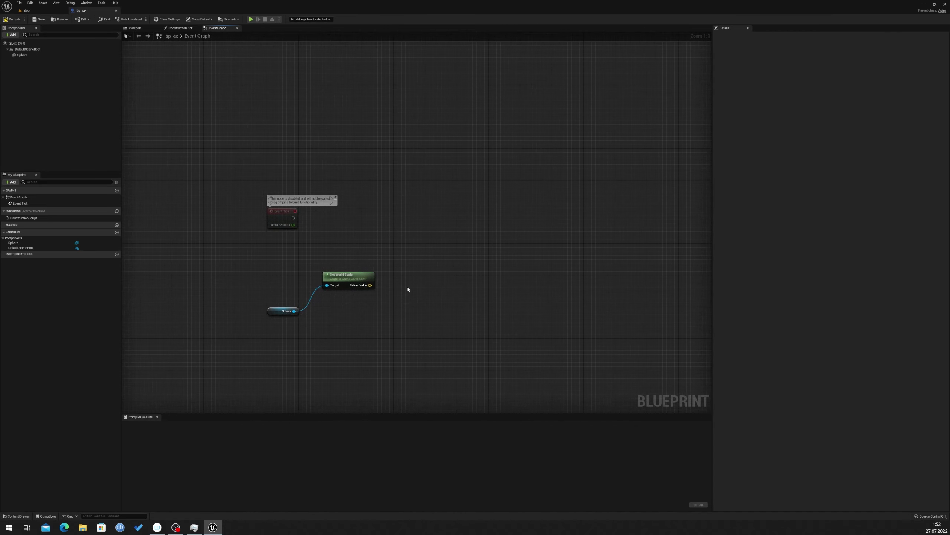
left_click_drag(269, 212, 276, 225)
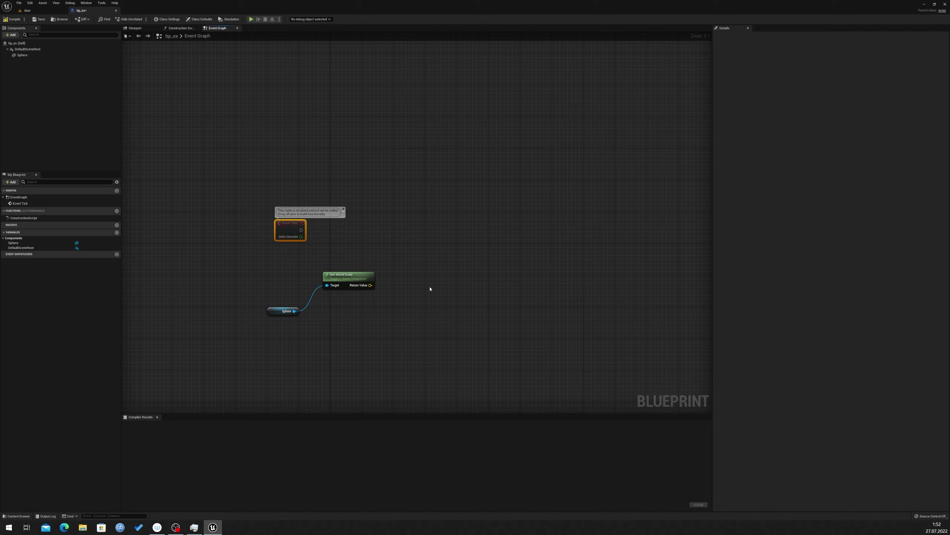
left_click(397, 267)
- Add a Print String driven by Event Tick showing the world scale, then compile
right_click(396, 267)
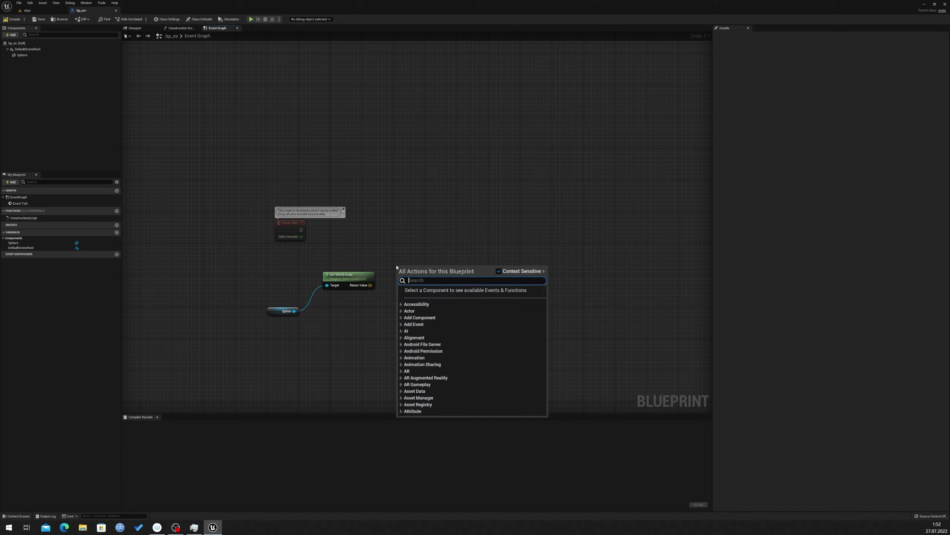
type("pri")
key("Down")
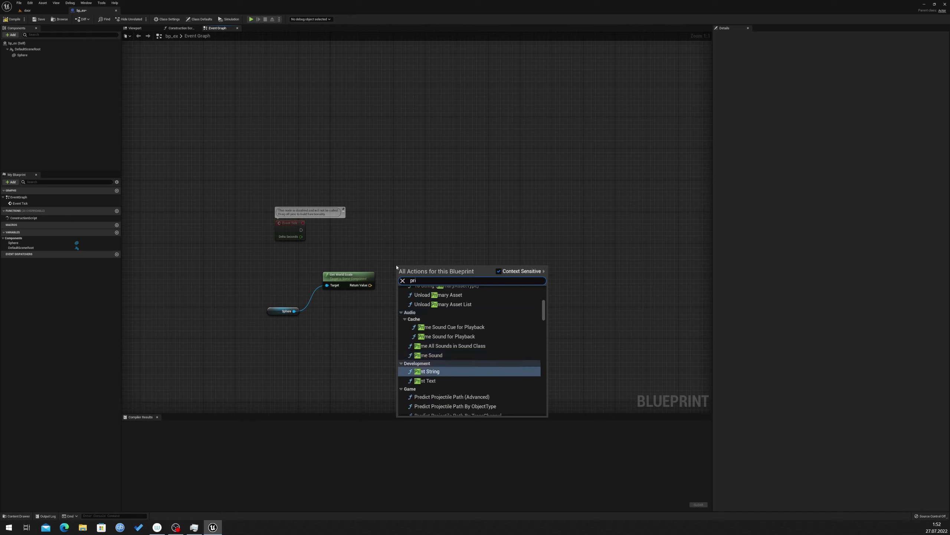
key("Return")
left_click_drag(404, 266, 416, 238)
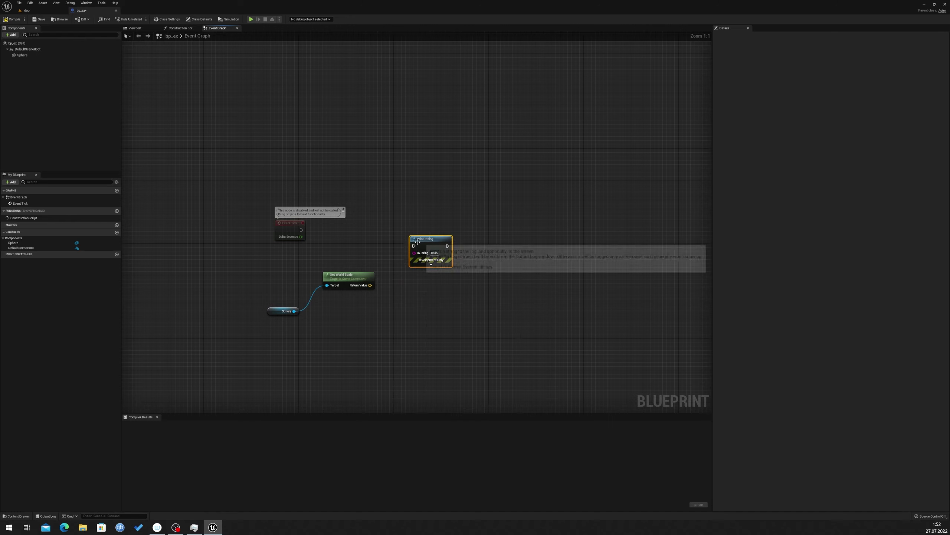
left_click_drag(301, 230, 413, 244)
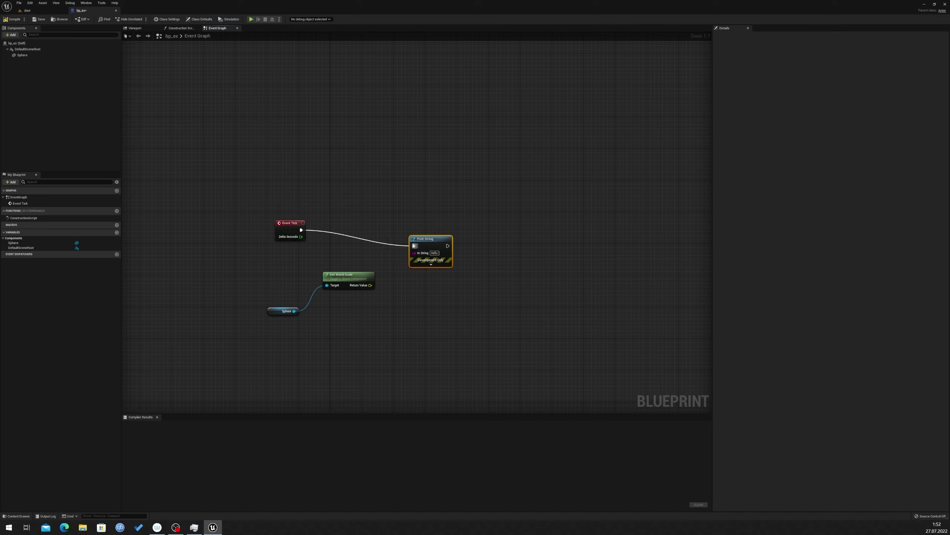
mouse_move(371, 284)
left_mouse_down()
mouse_move(419, 256)
mouse_move(392, 292)
mouse_move(402, 282)
left_mouse_up()
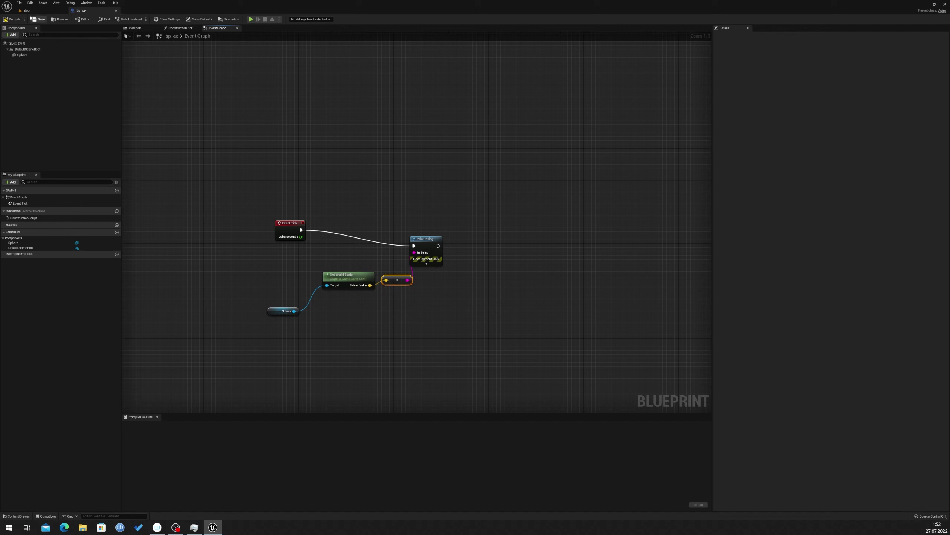
left_click(13, 19)
- Switch to the door level and test-play it briefly
left_click(27, 11)
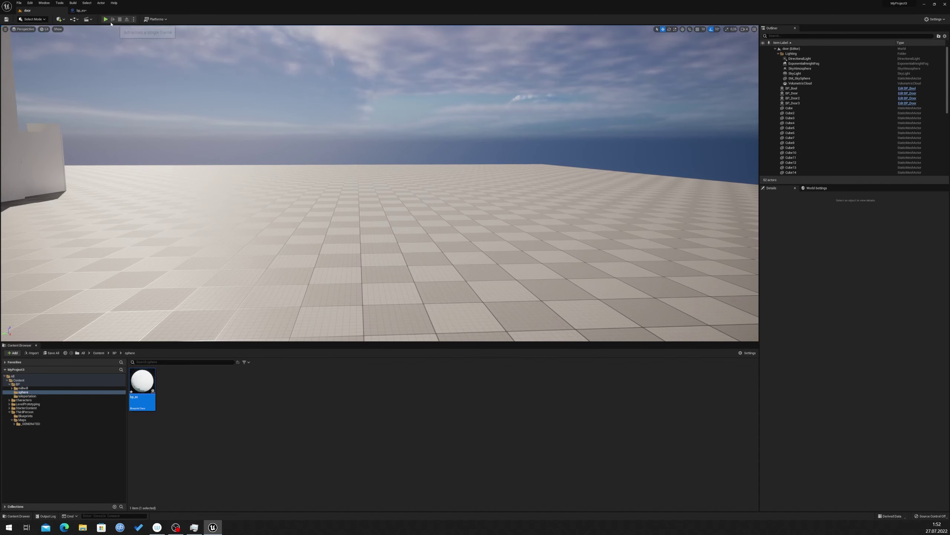
left_click(105, 19)
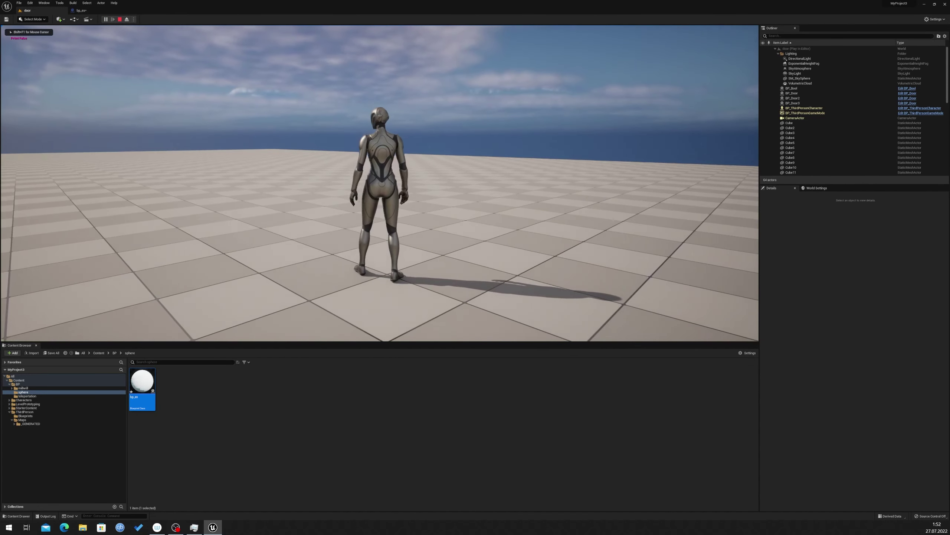
key("w")
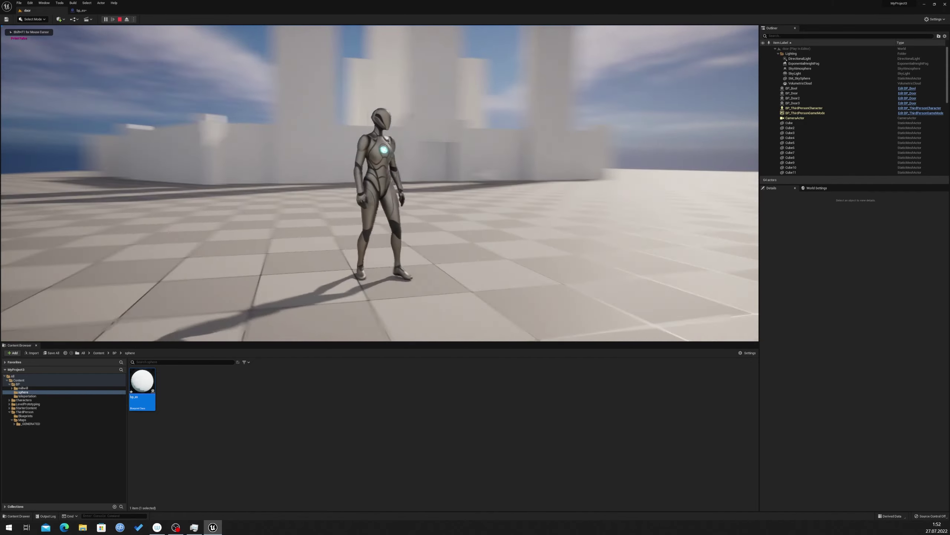
key("Escape")
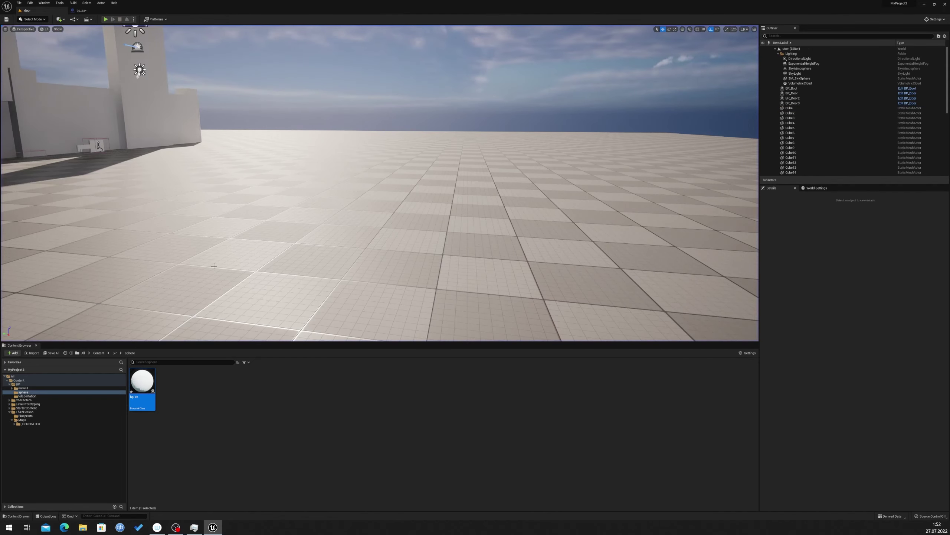
- Place a bp_ex actor in the level, raise it to about 156 units, and test-play
left_click_drag(143, 388, 407, 216)
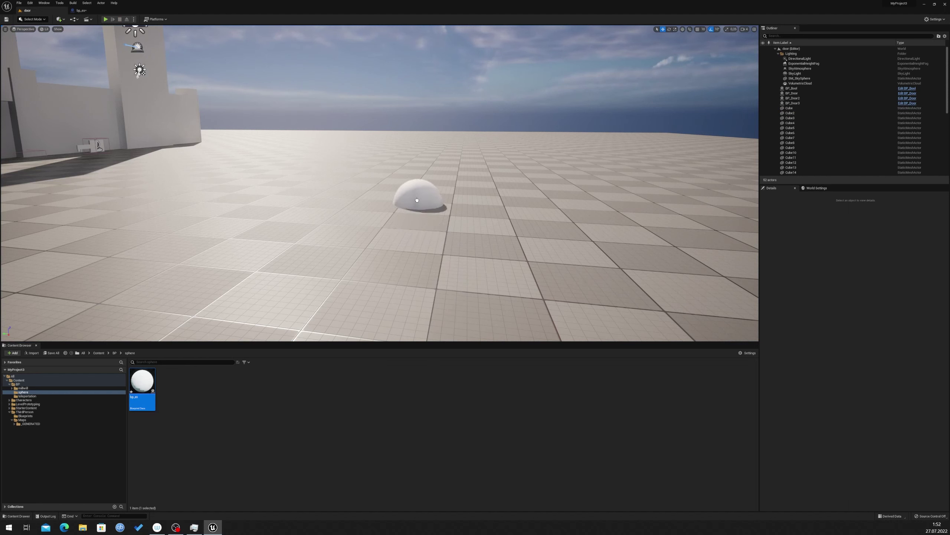
left_click_drag(410, 178, 410, 101)
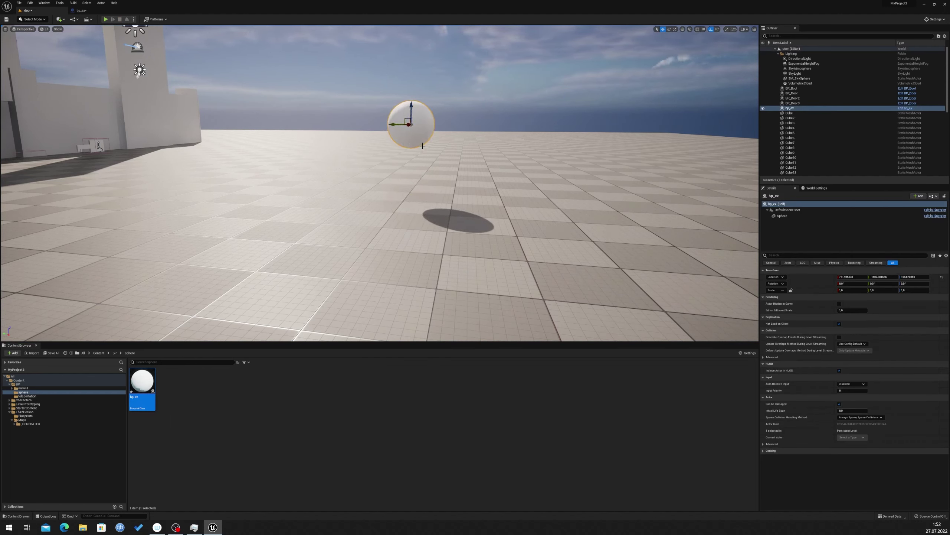
right_click_drag(321, 111, 320, 111)
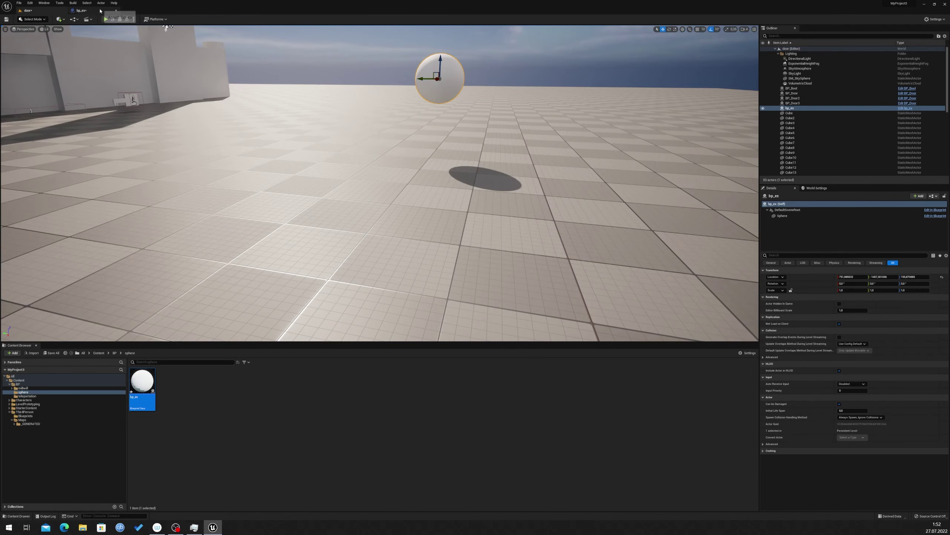
left_click(105, 19)
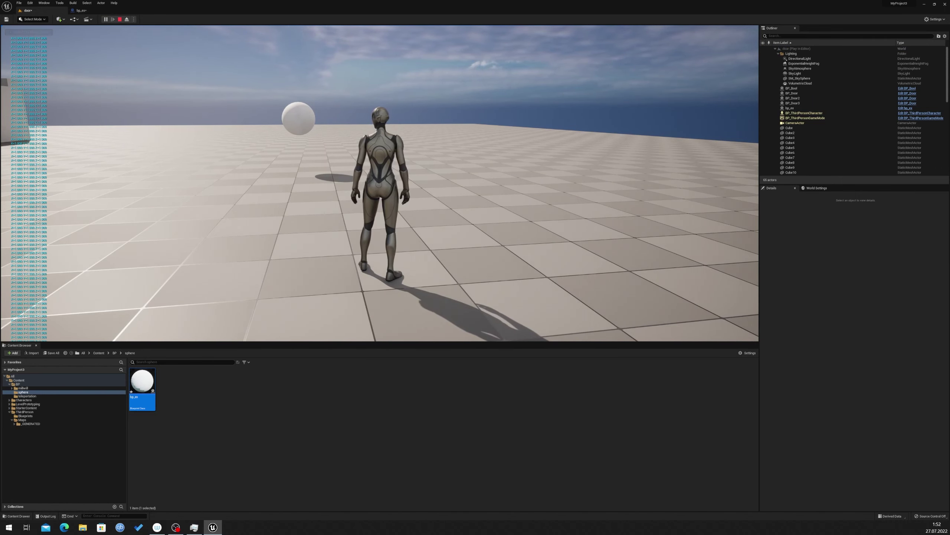
key("Escape")
- Spread out the Print String, Event Tick and Get World Scale nodes in bp_ex's graph
left_click(82, 11)
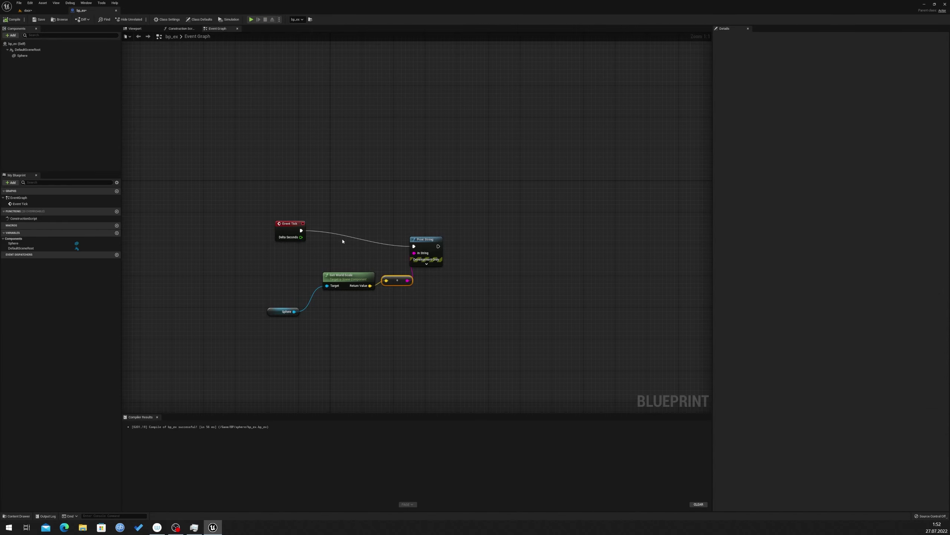
left_click_drag(427, 246, 502, 239)
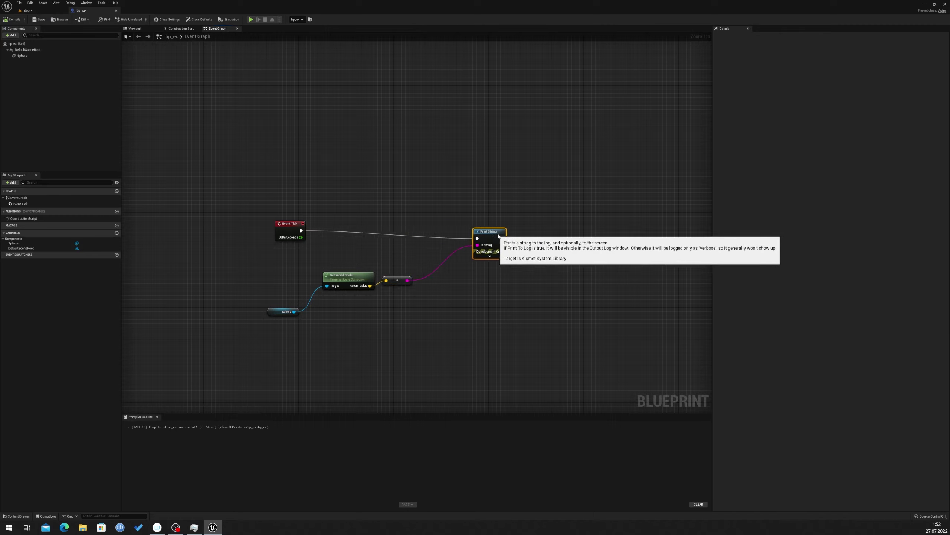
left_click_drag(290, 224, 309, 146)
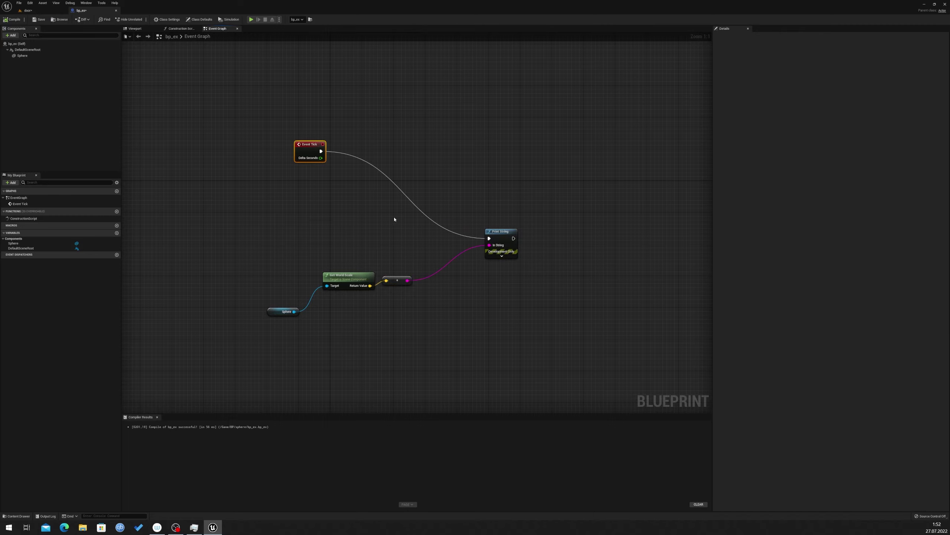
left_click_drag(338, 276, 326, 280)
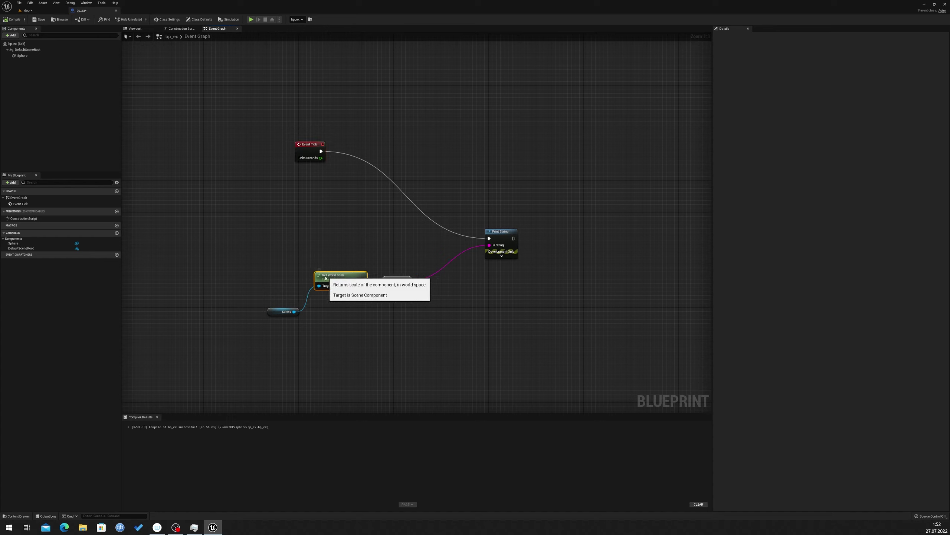
- Add a vector Add node fed by Get World Scale and move the conversion node aside
right_click(364, 251)
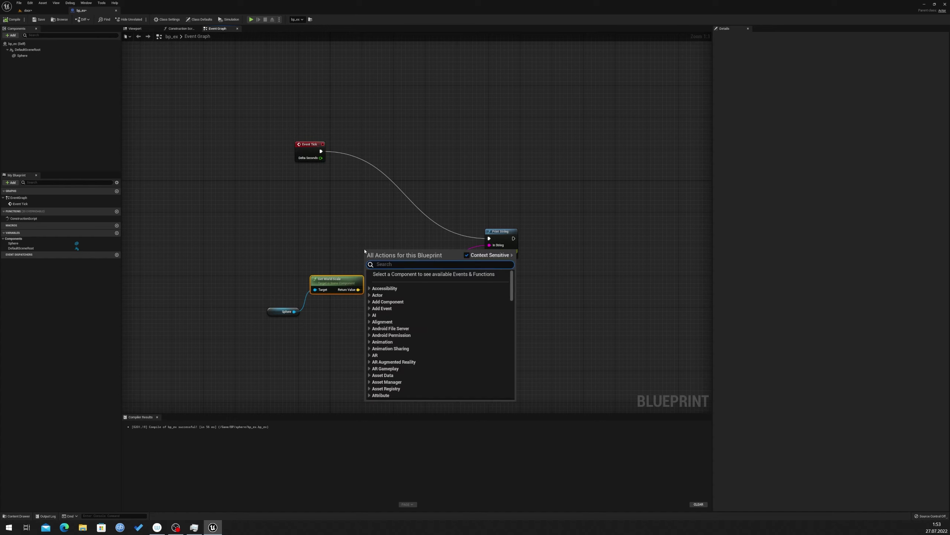
type("+")
key("Return")
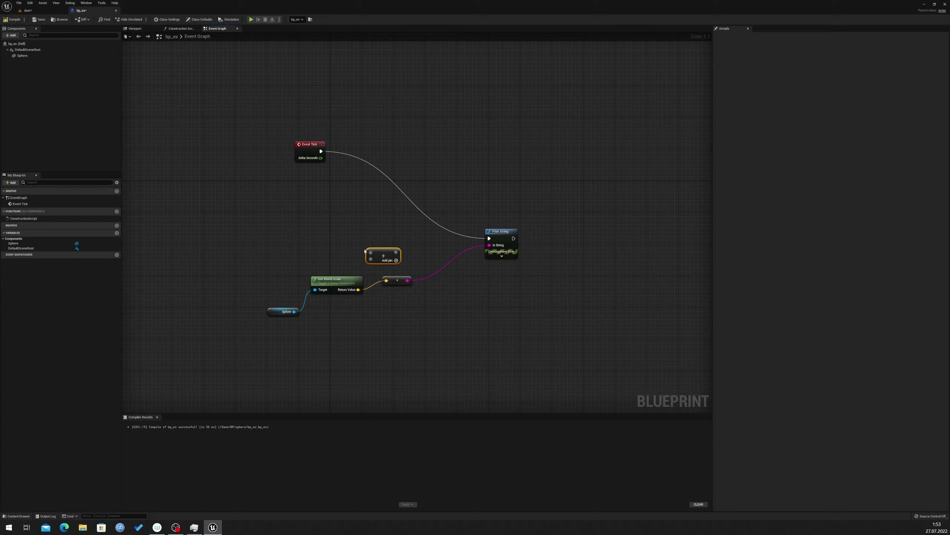
left_click_drag(358, 289, 370, 259)
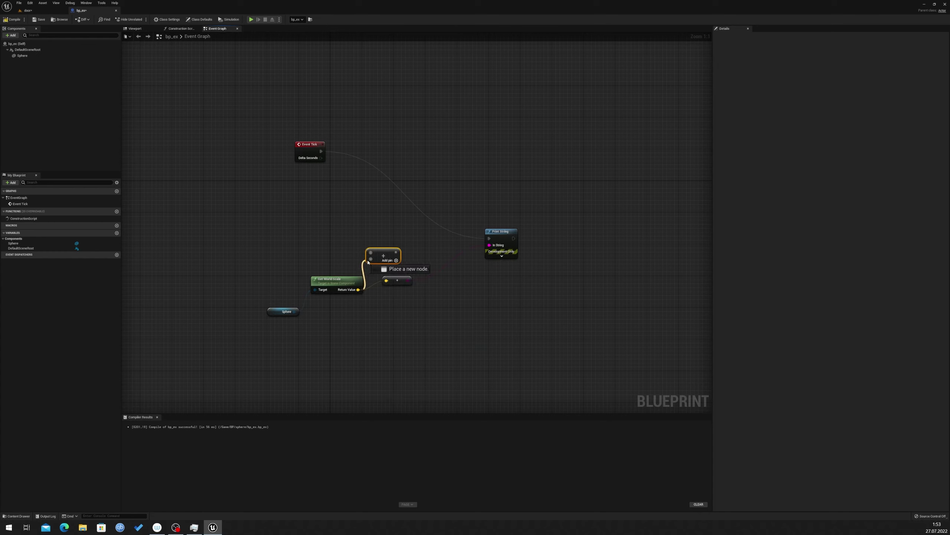
left_click_drag(390, 253, 489, 321)
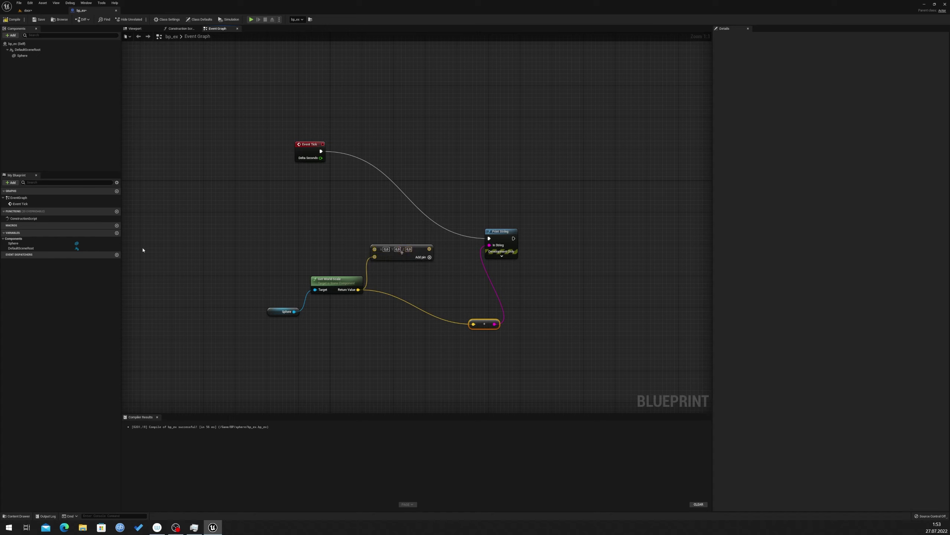
- Create a Float variable named speed, compile, and select its default value field
left_click(116, 233)
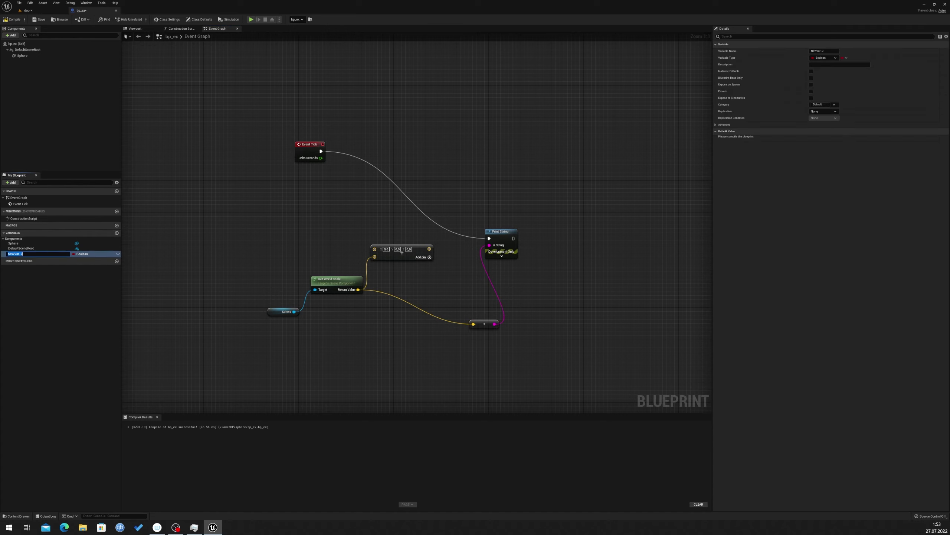
type("d")
key("Return")
left_click(823, 58)
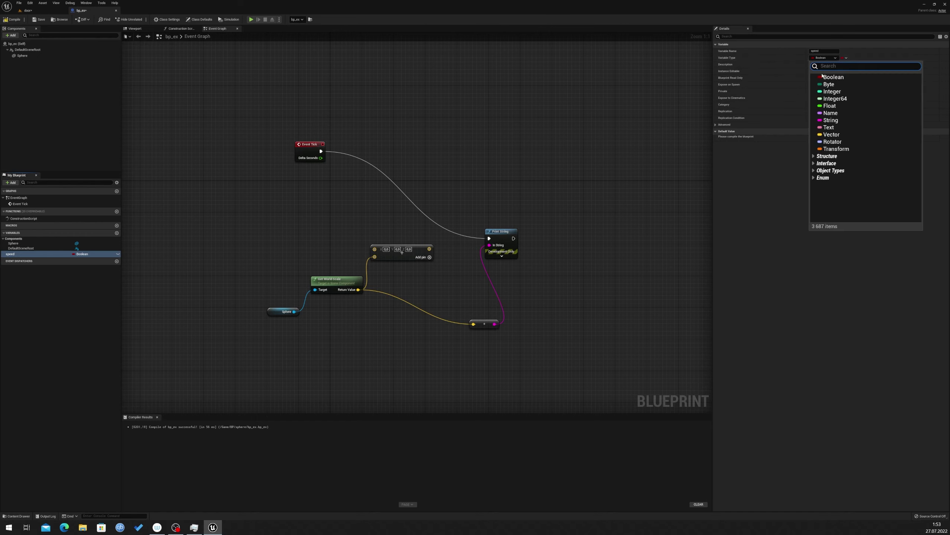
left_click(830, 105)
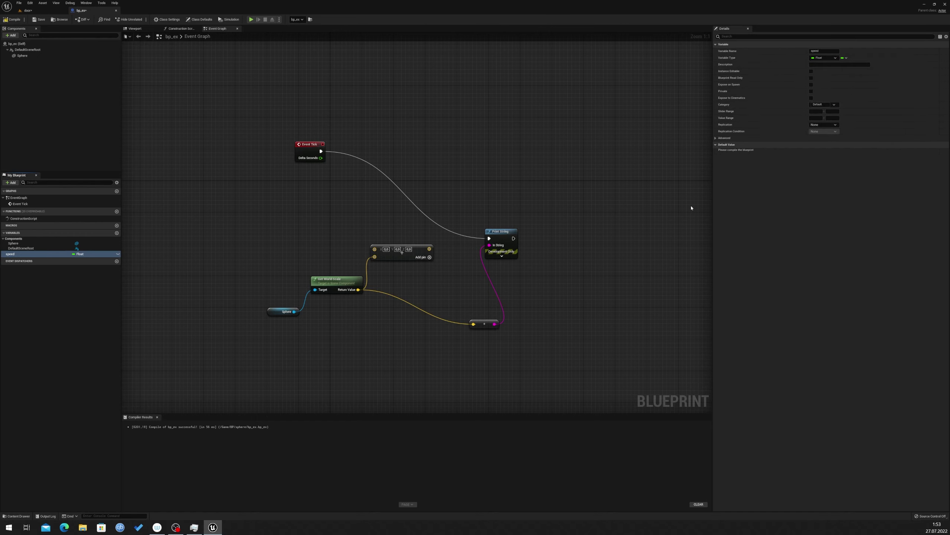
key("F7")
left_click(835, 152)
- Connect a speed getter to the Add node and route the sum into the string conversion
left_click_drag(75, 253, 301, 240)
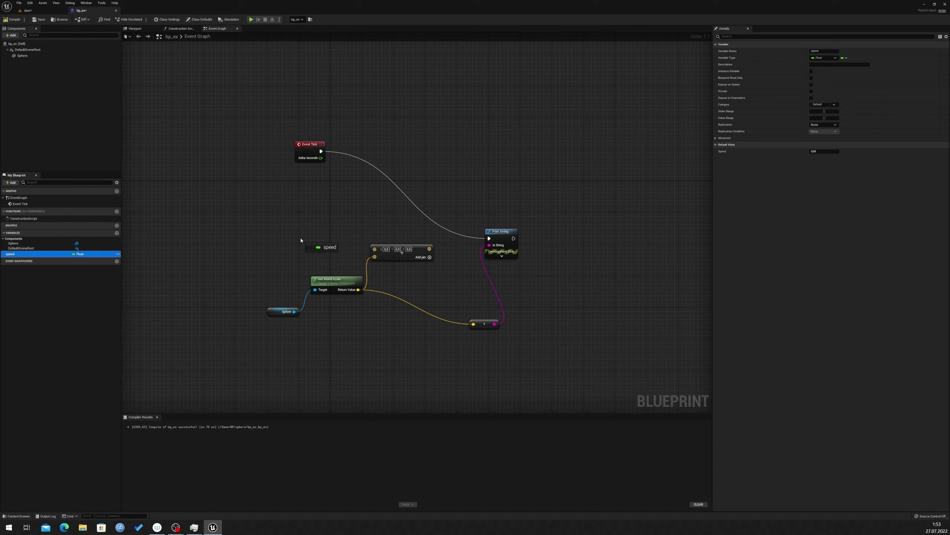
left_click(322, 254)
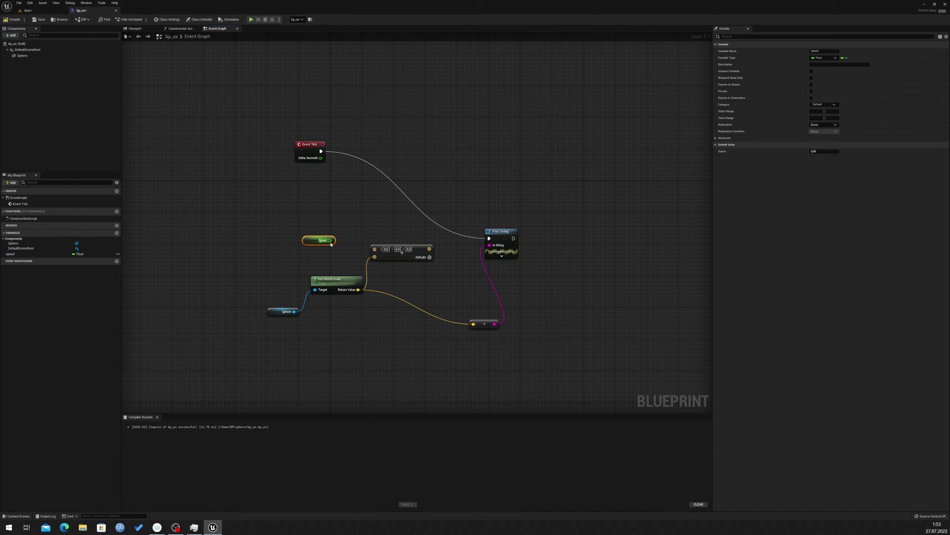
left_click_drag(330, 240, 376, 249)
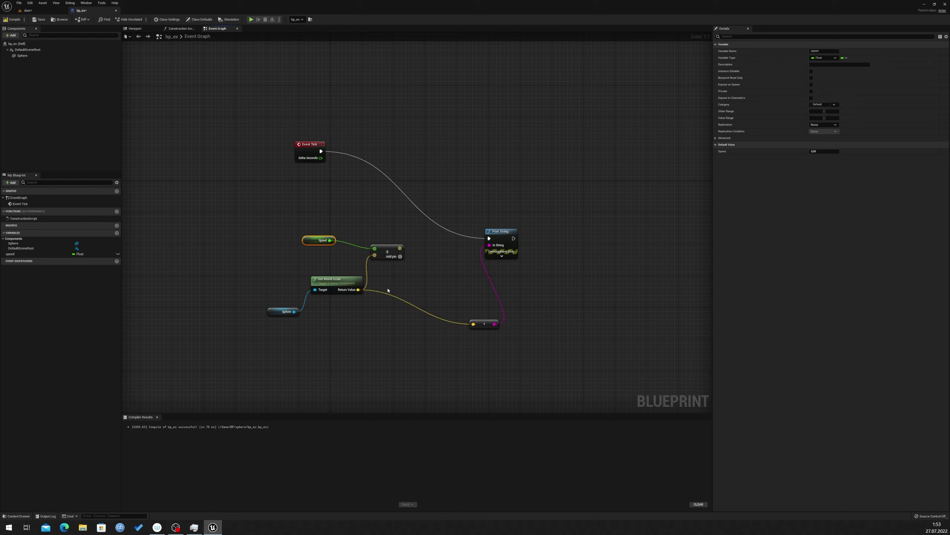
left_click_drag(334, 278, 323, 270)
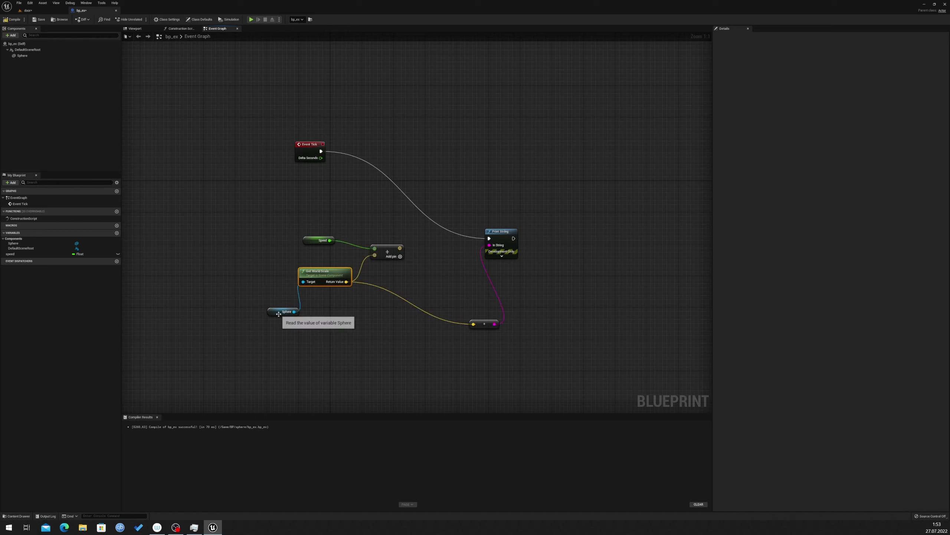
left_click_drag(279, 314, 271, 286)
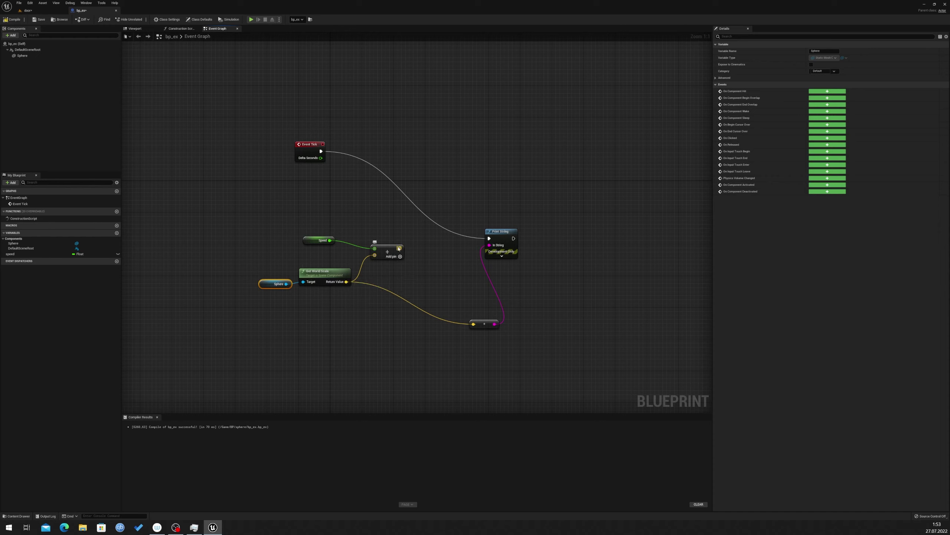
mouse_move(399, 248)
left_mouse_down()
mouse_move(475, 324)
mouse_move(443, 258)
left_mouse_up()
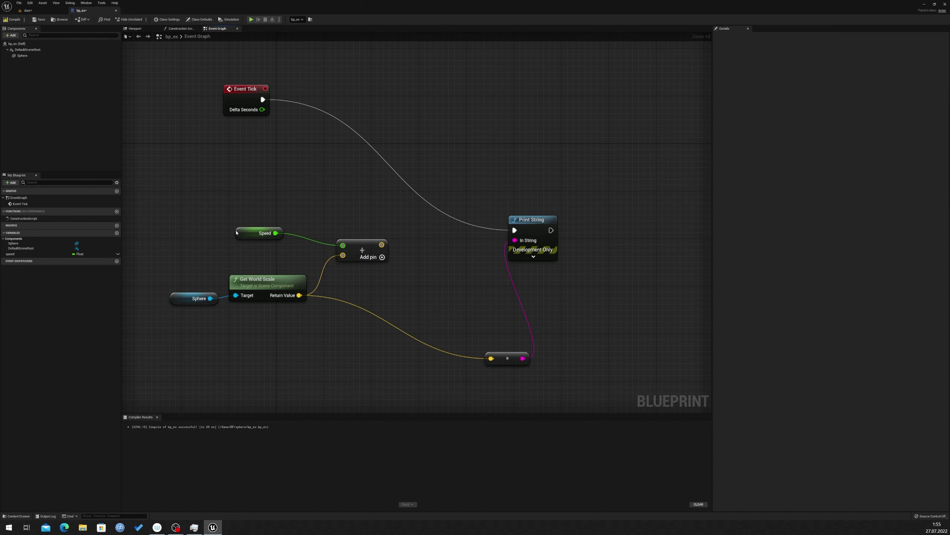
- Tidy the Speed, Sphere and Get World Scale nodes, rewire the Add result, and compile
left_click_drag(250, 236, 274, 224)
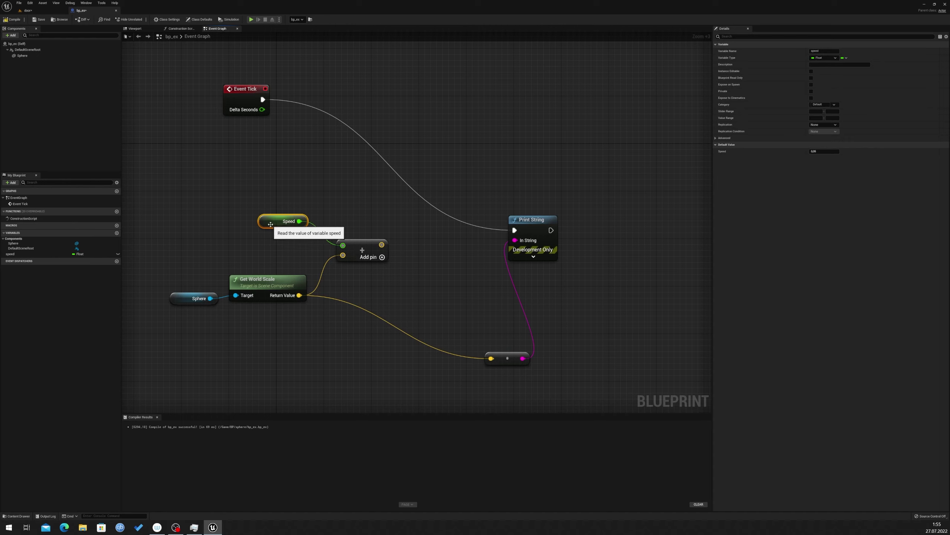
left_click_drag(286, 223, 274, 223)
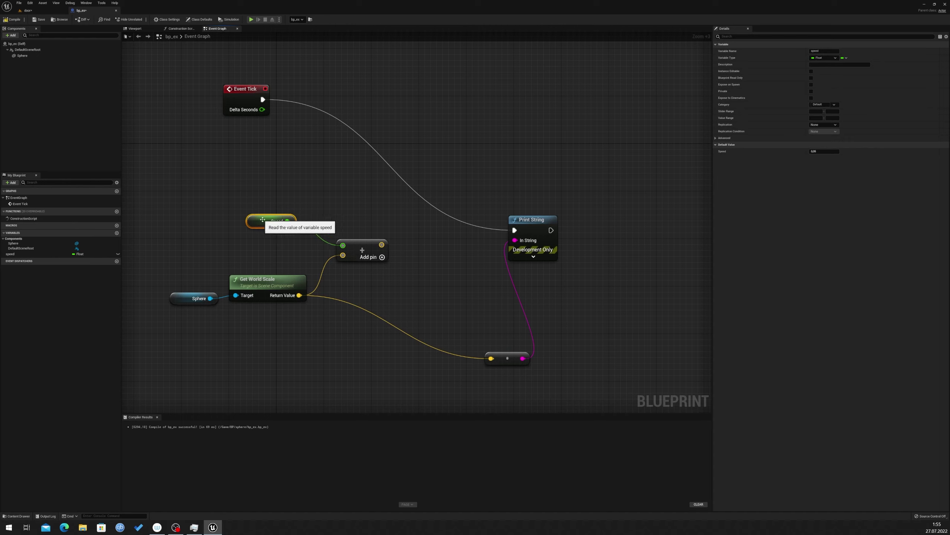
left_click_drag(150, 176, 297, 332)
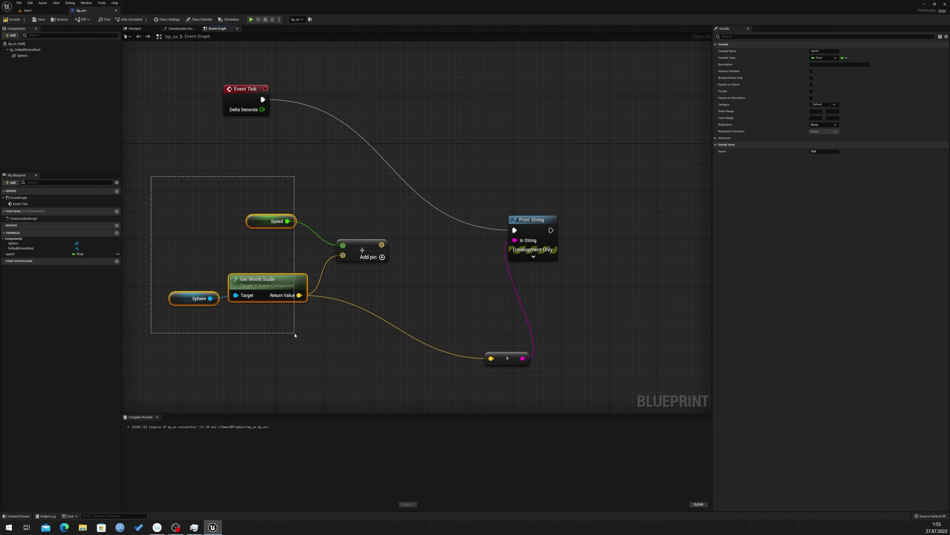
left_click_drag(152, 198, 358, 336)
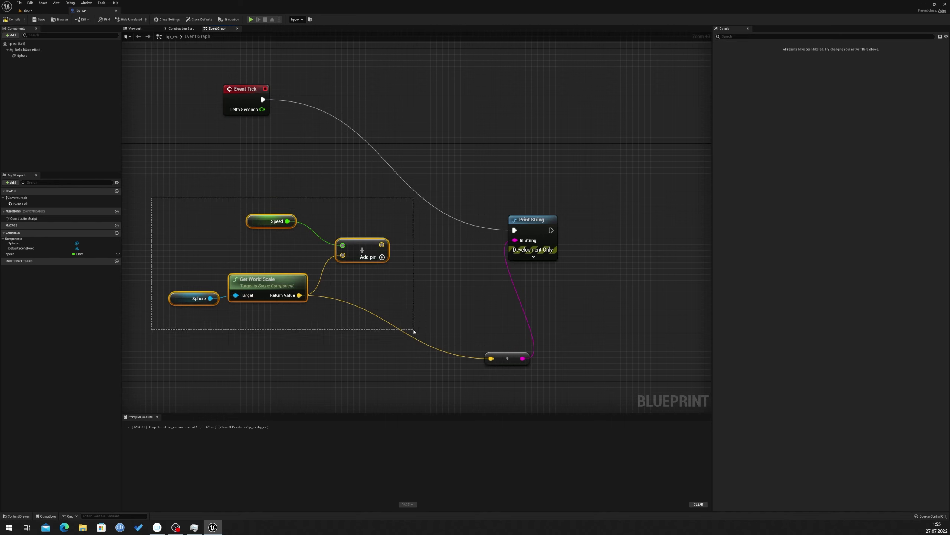
left_click(448, 311)
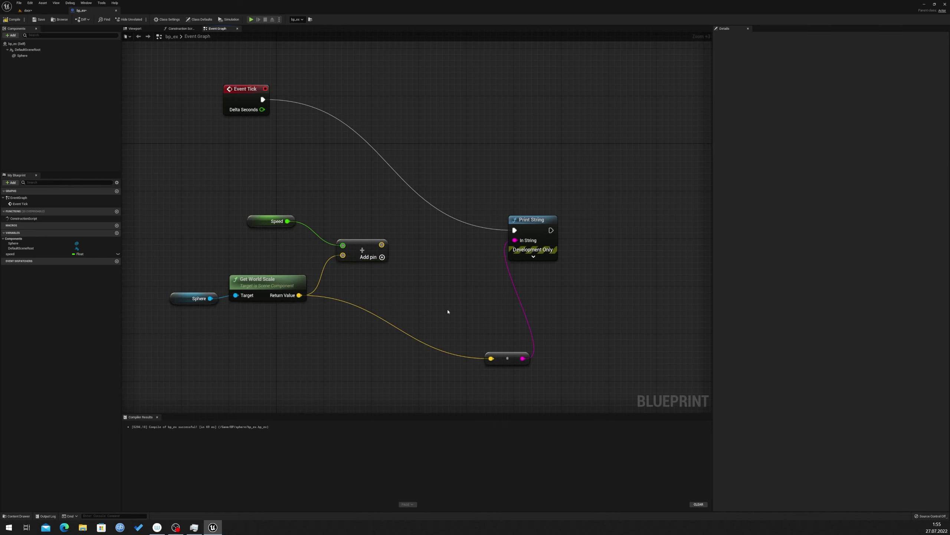
left_click_drag(381, 244, 491, 359)
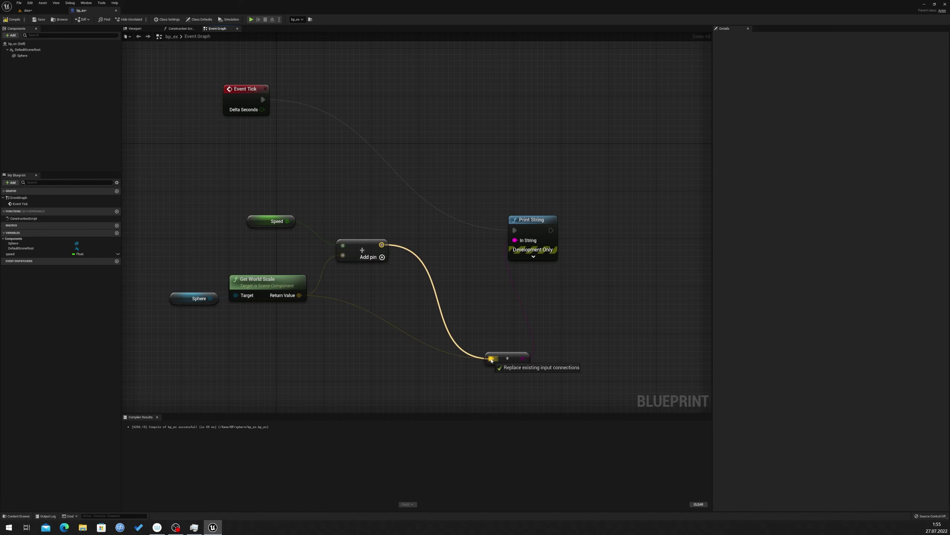
left_click(13, 19)
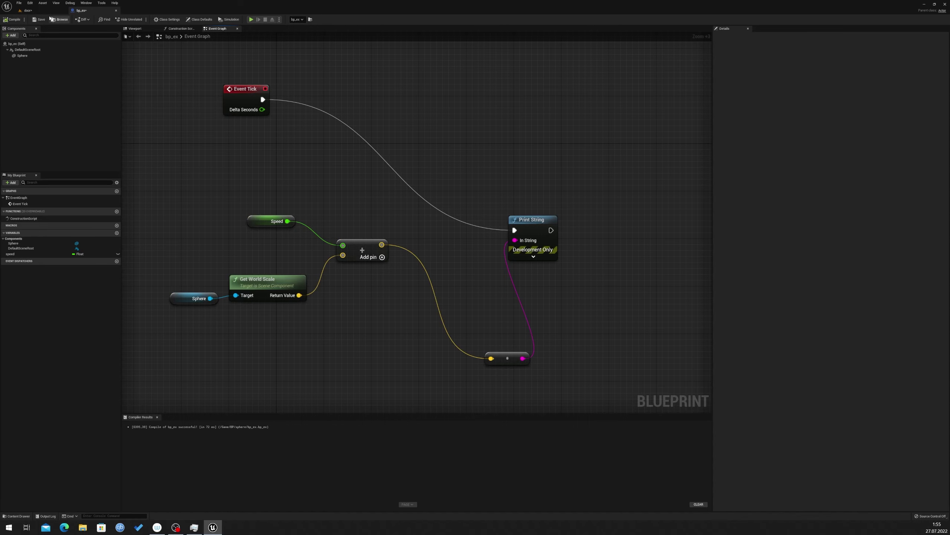
left_click(250, 19)
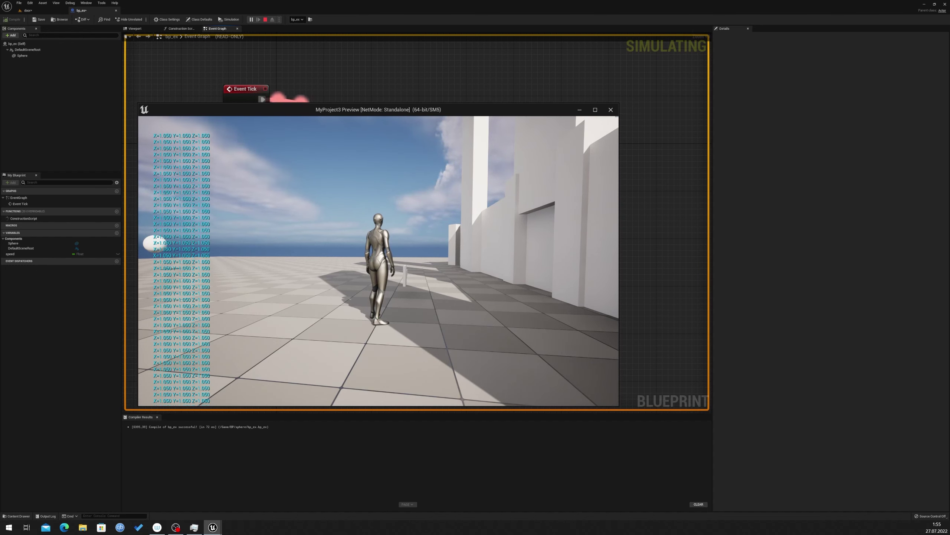
key("Escape")
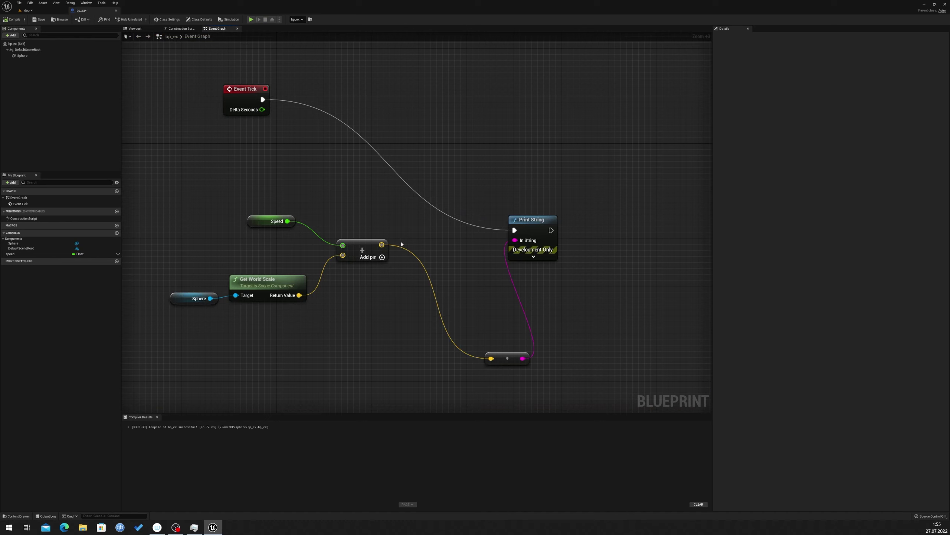
- Disconnect the Add result from the conversion node and promote it to a new variable
left_click_drag(546, 220, 564, 161)
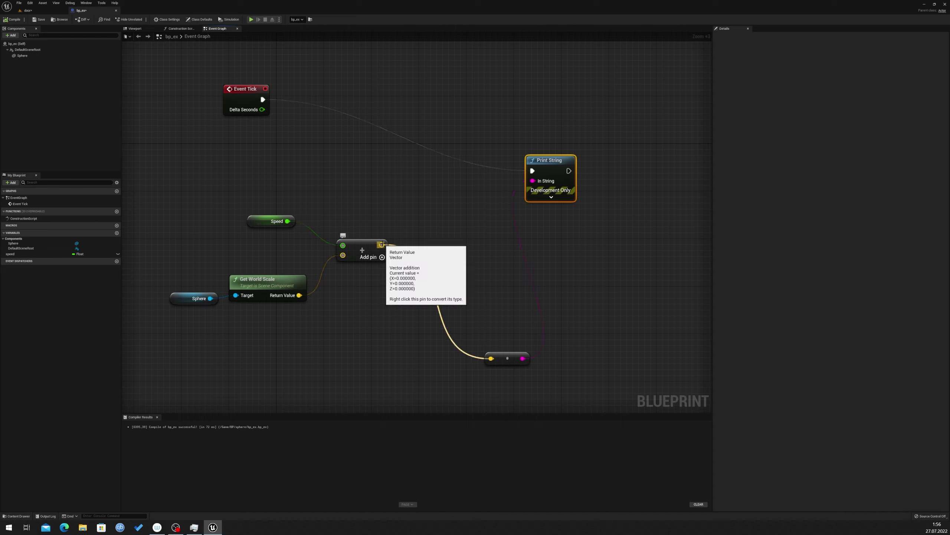
left_click(381, 245, "alt")
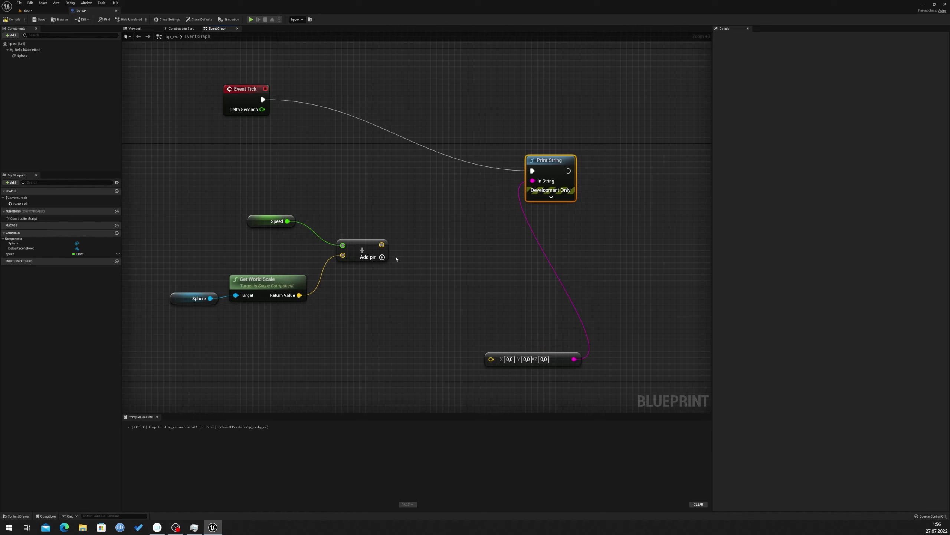
left_click_drag(381, 245, 421, 192)
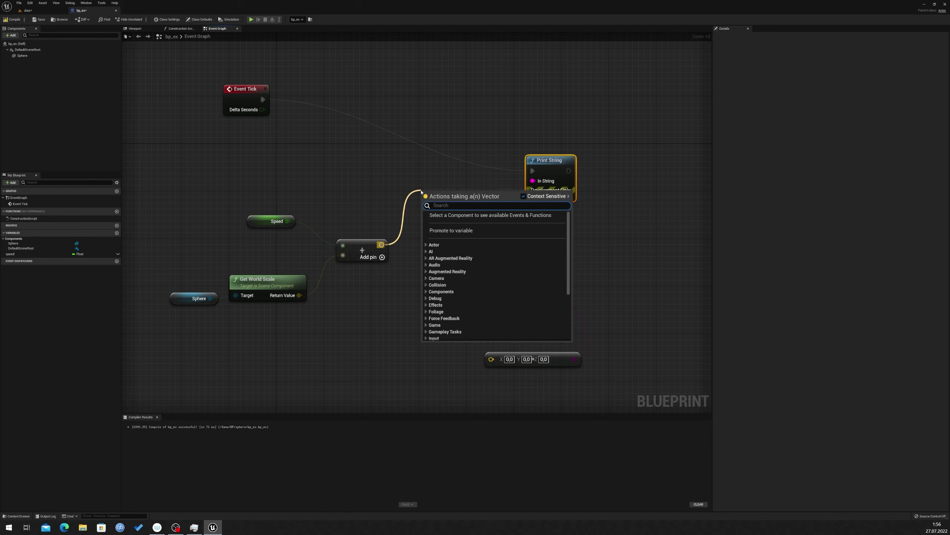
key("Escape")
right_click(377, 239)
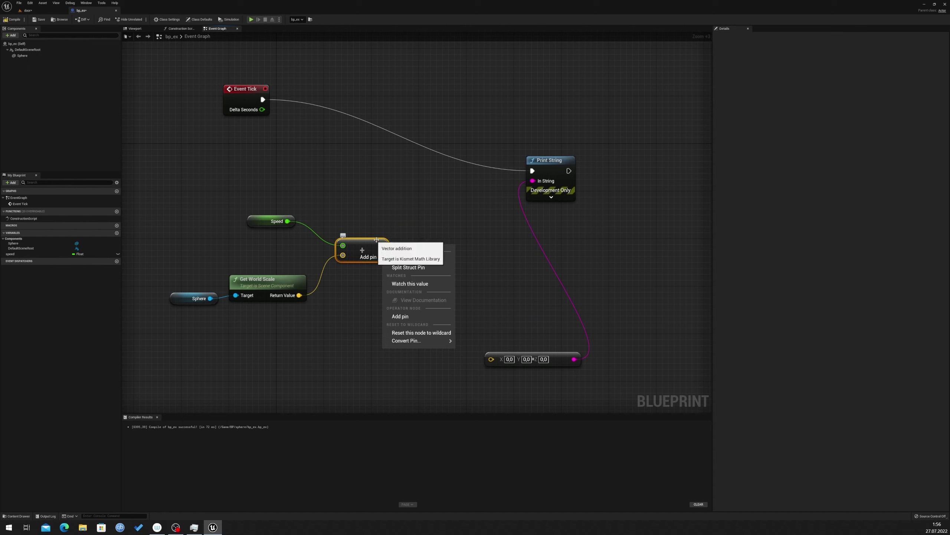
left_click(408, 249)
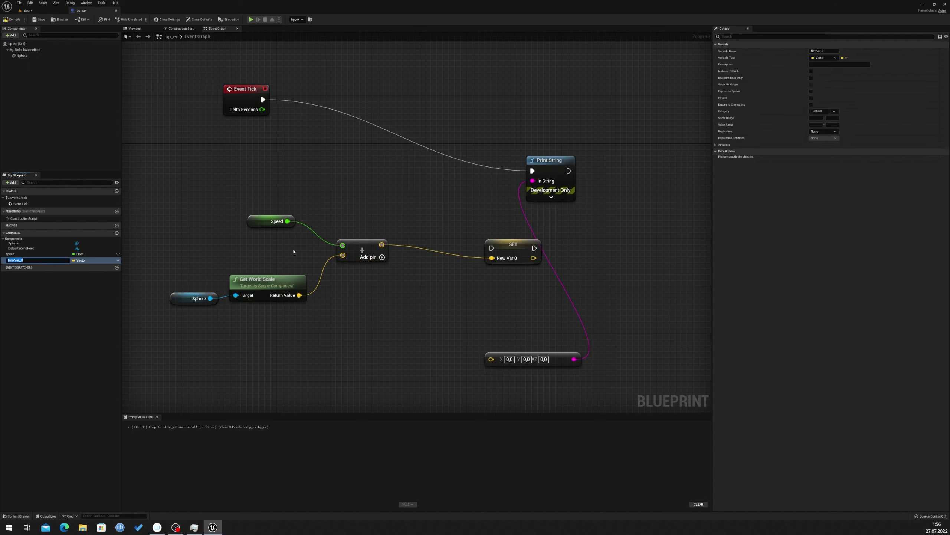
left_click_drag(513, 245, 424, 179)
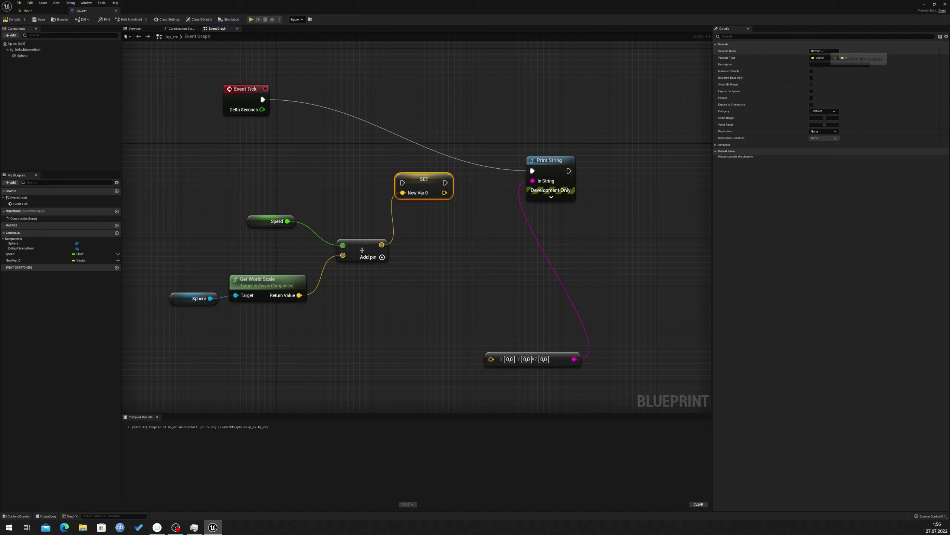
- Name the new variable RA and move the Print String and conversion nodes aside
left_click(823, 51)
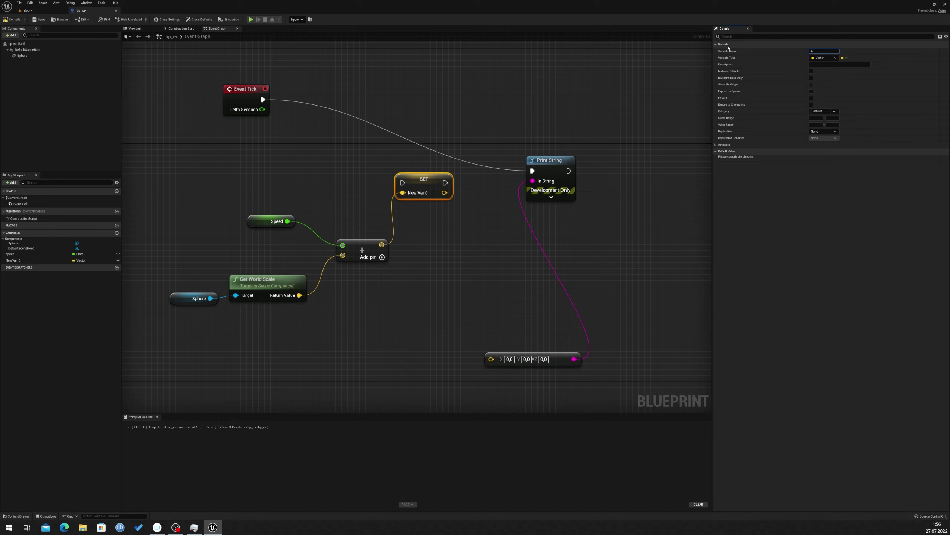
key("Return")
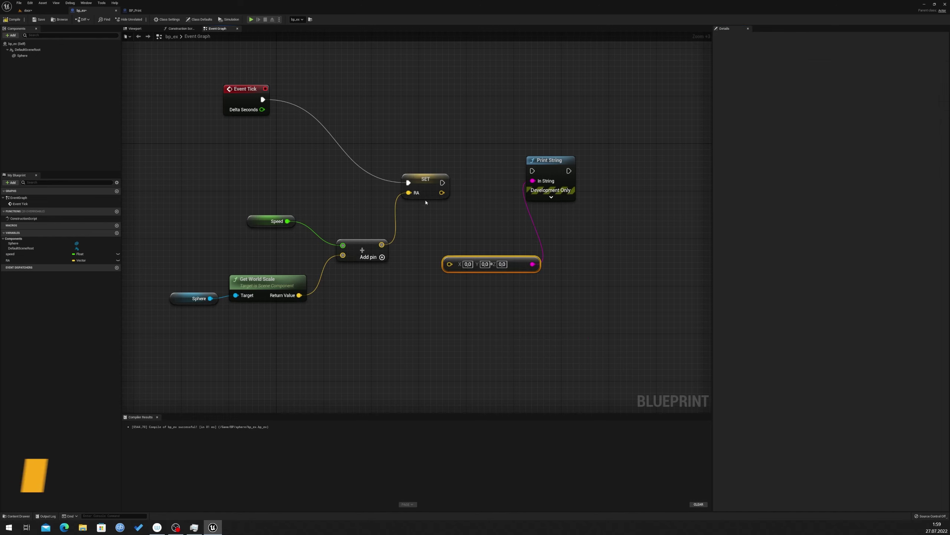
left_click_drag(427, 181, 424, 155)
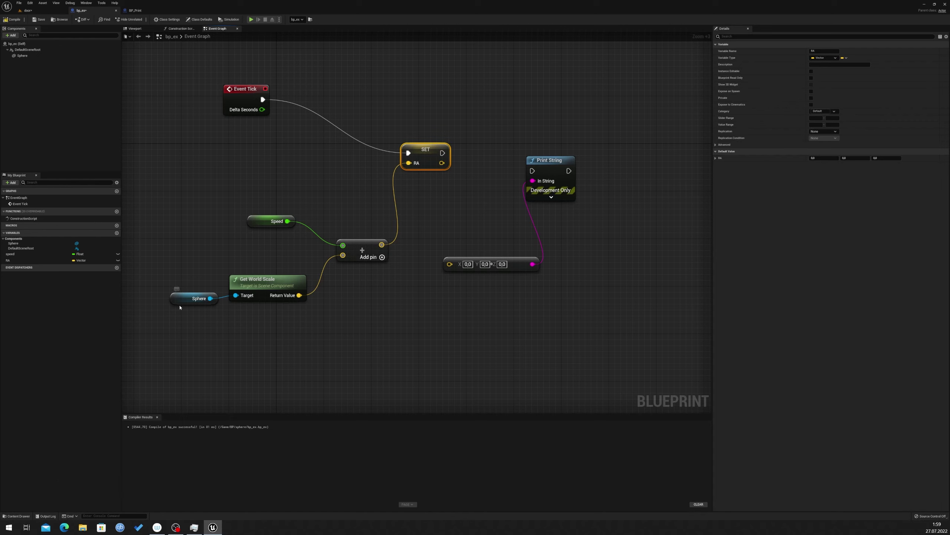
left_click_drag(501, 140, 632, 332)
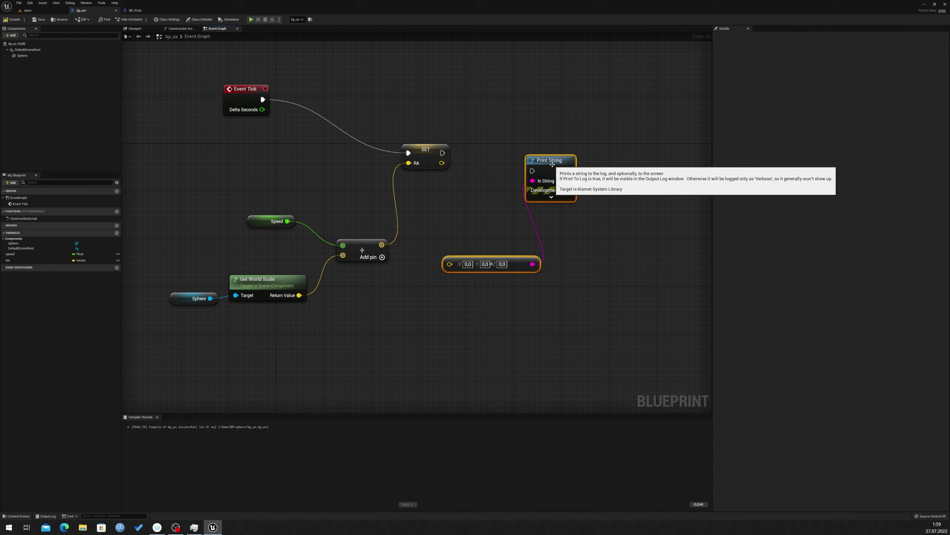
left_click_drag(531, 163, 595, 228)
- Replace the Print String nodes with a Set World Scale 3D (Sphere) node after SET
key("Delete")
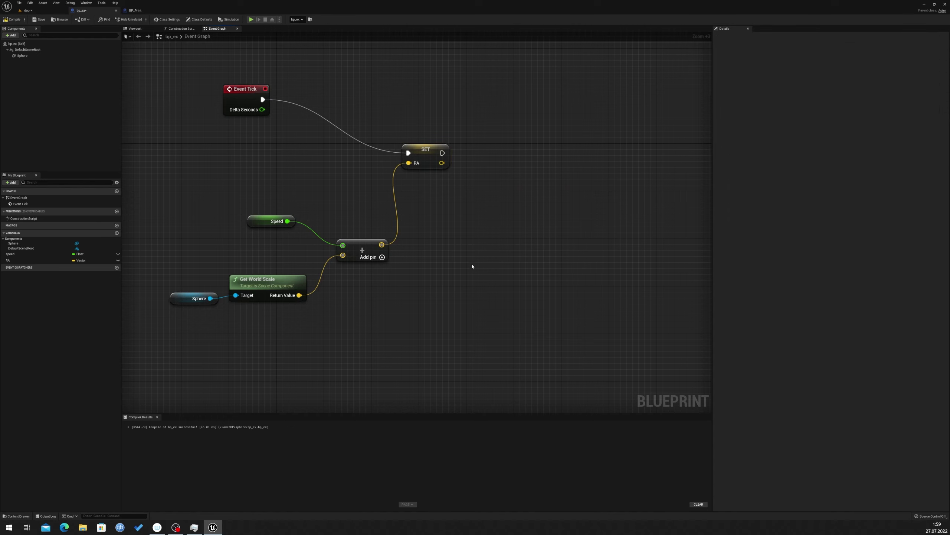
left_click_drag(442, 153, 508, 154)
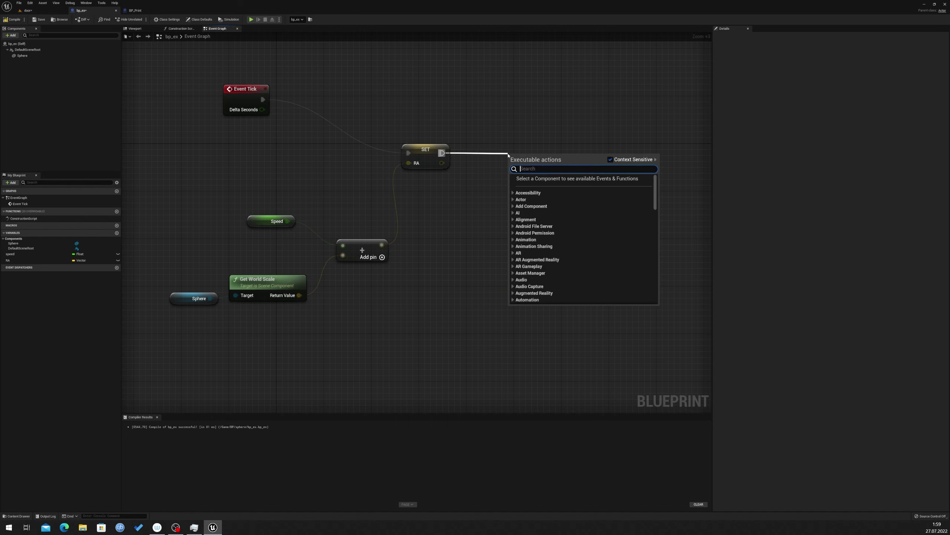
type("se")
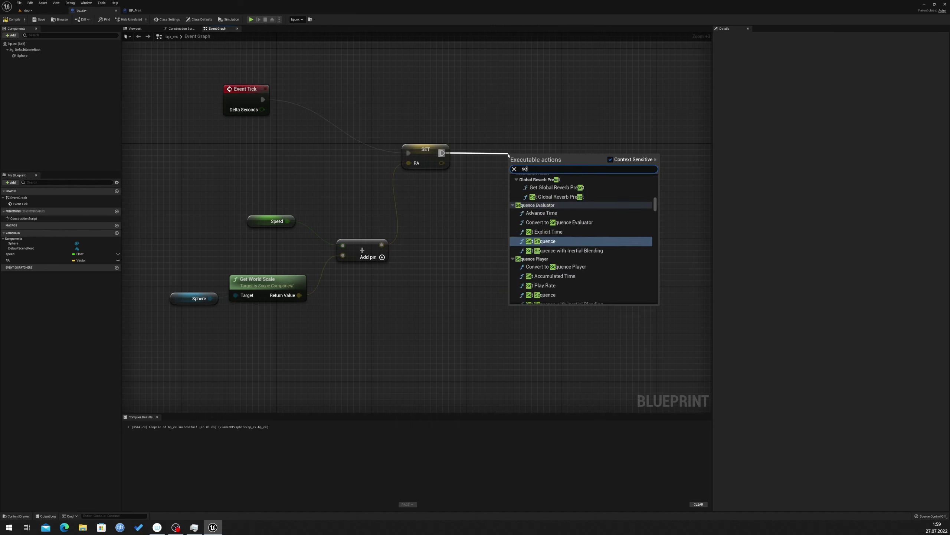
type("t wo")
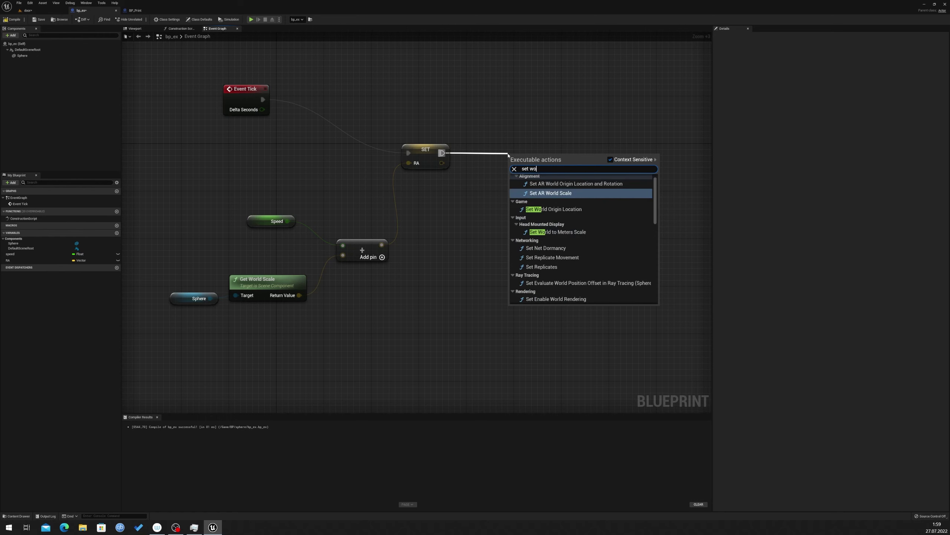
type("rld")
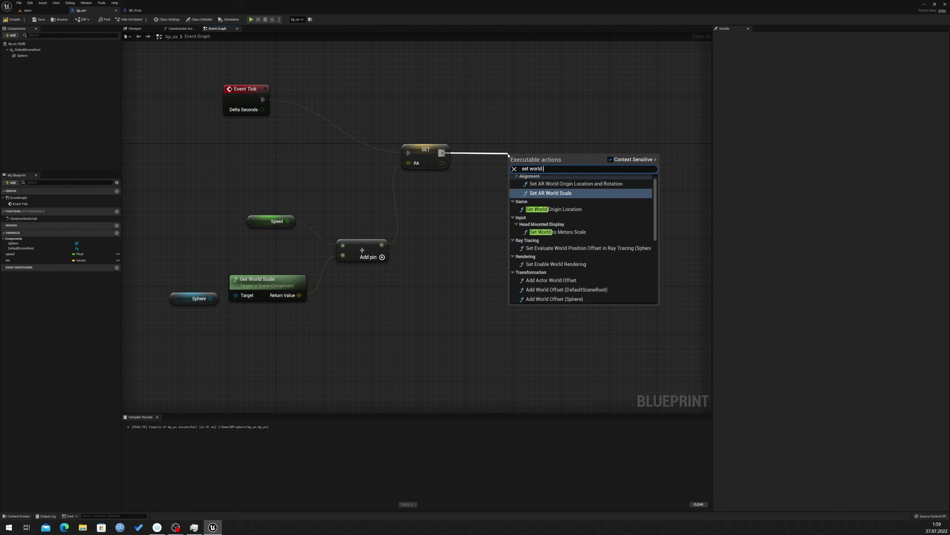
type(" s")
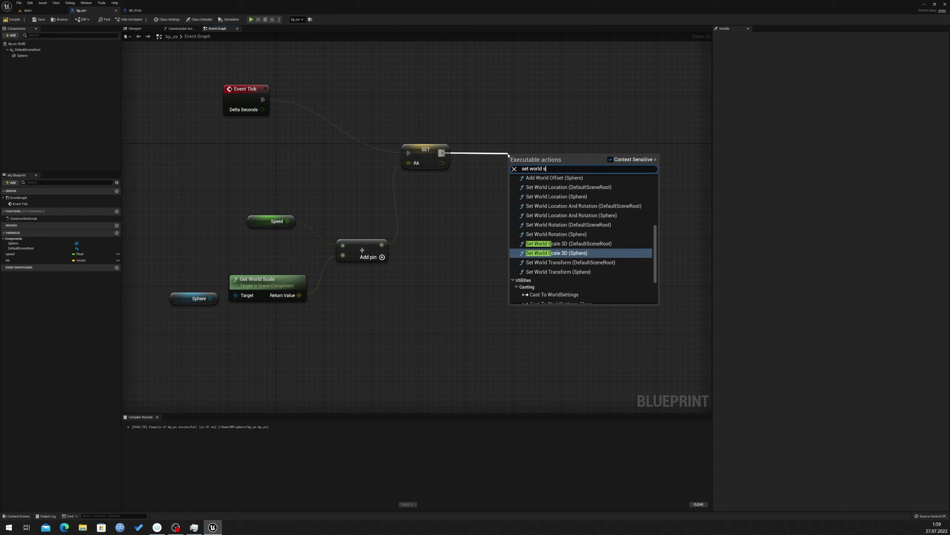
key("Down")
key("Up")
key("Return")
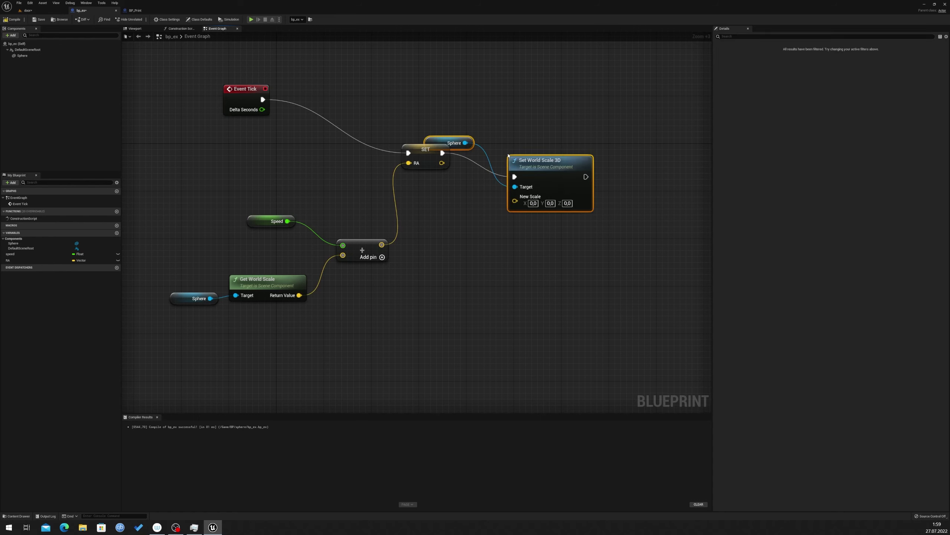
- Arrange the new nodes, wire RA into New Scale, and compile the Blueprint
left_click_drag(438, 137, 444, 191)
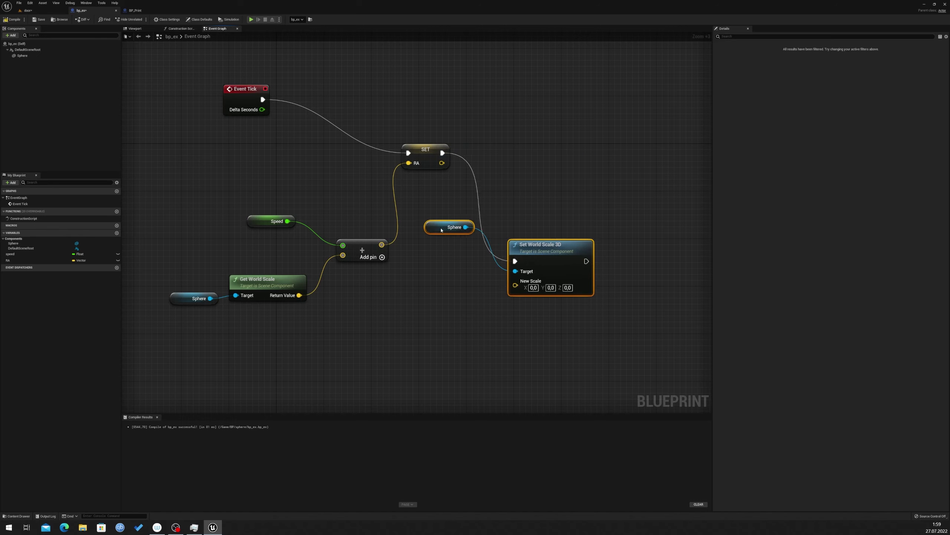
left_click(445, 192)
left_click_drag(546, 215, 539, 149)
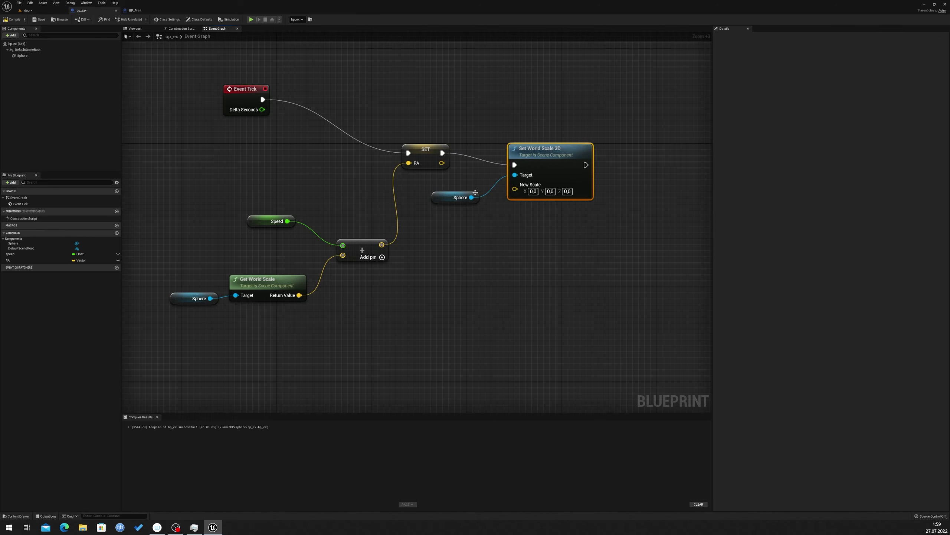
left_click_drag(445, 201, 434, 214)
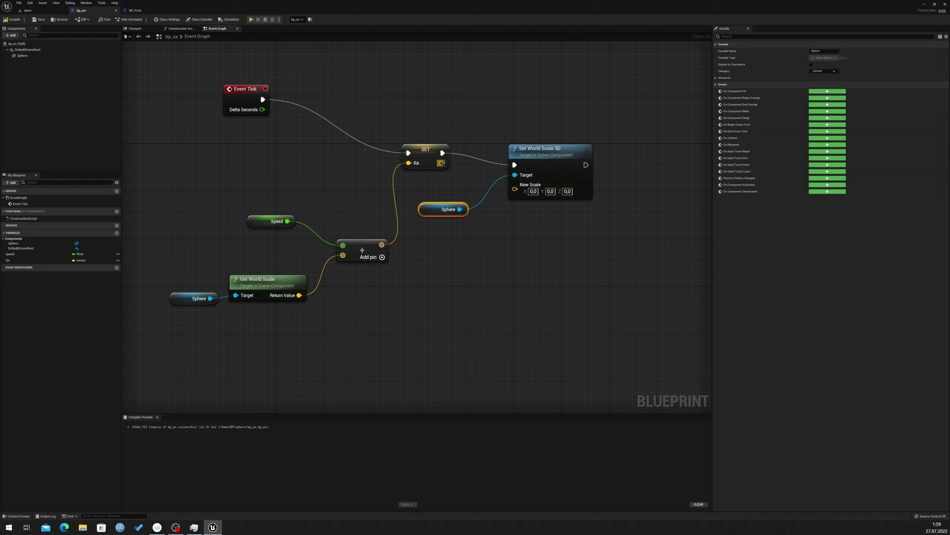
left_click_drag(442, 163, 518, 192)
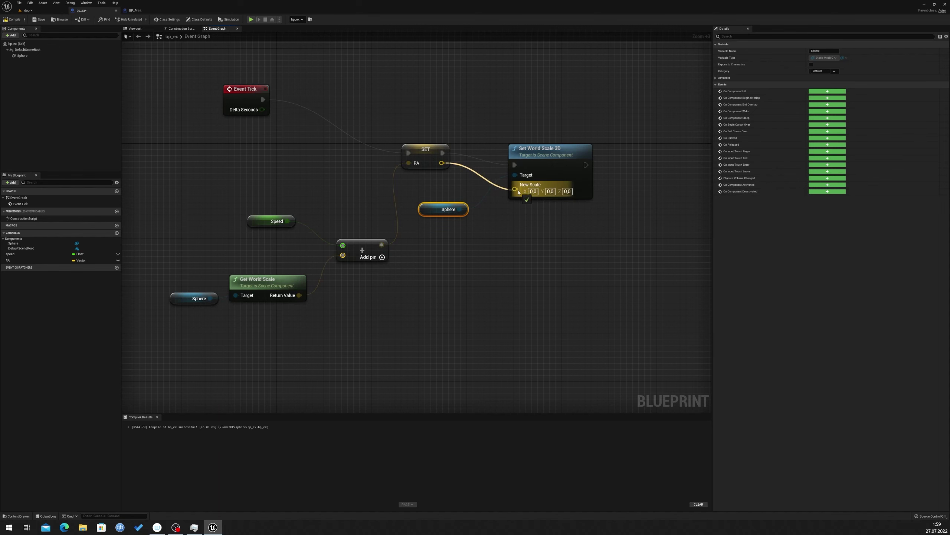
mouse_move(517, 281)
right_mouse_down()
mouse_move(492, 284)
mouse_move(507, 285)
right_mouse_up()
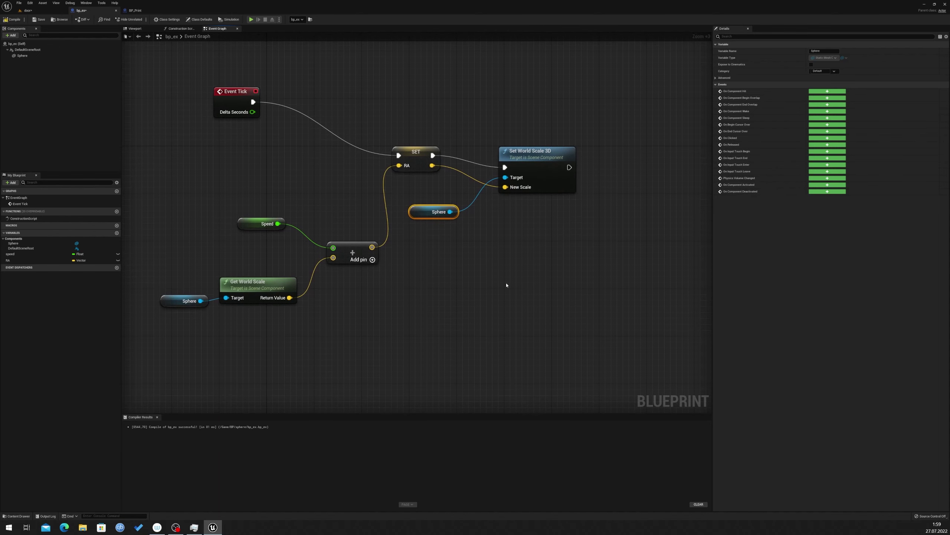
left_click(12, 19)
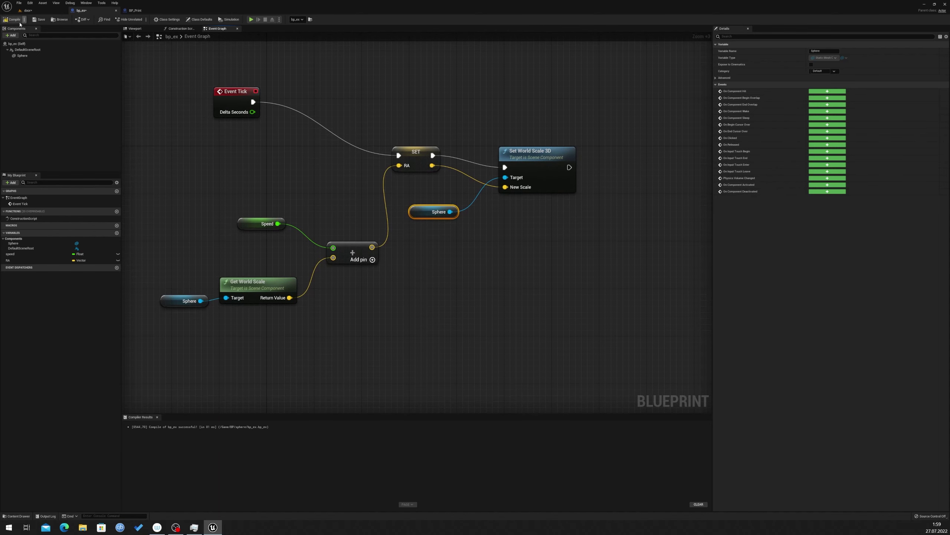
- Play-test the door level with WASD around the growing white sphere, then stop with Esc
left_click(38, 10)
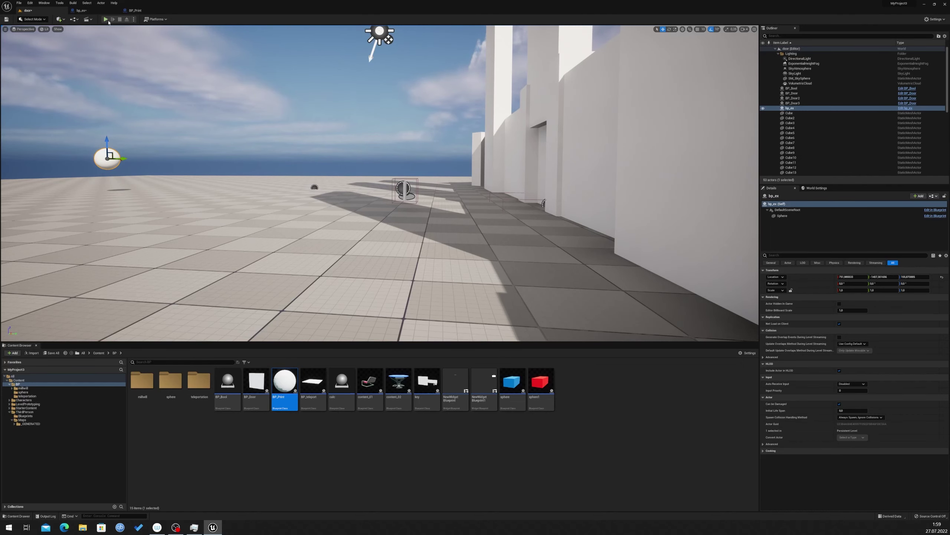
left_click(107, 20)
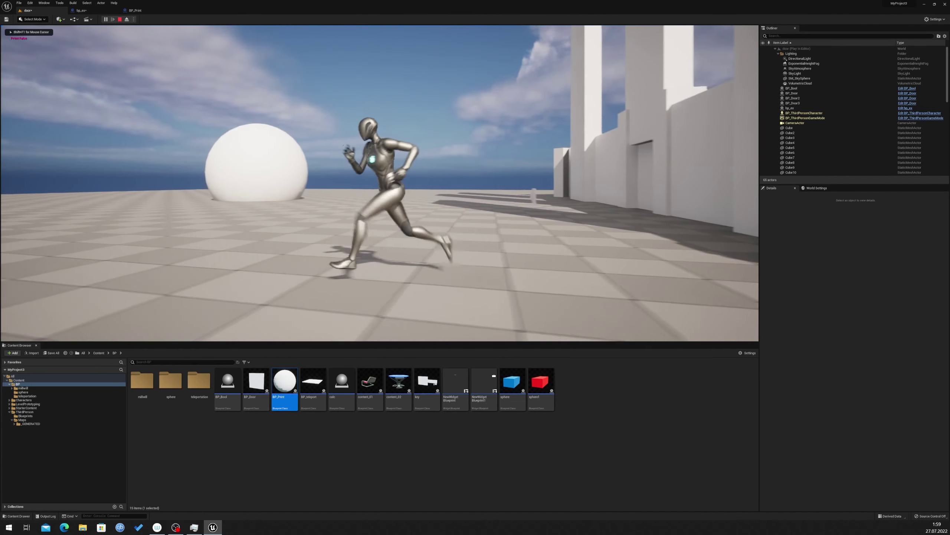
key("w")
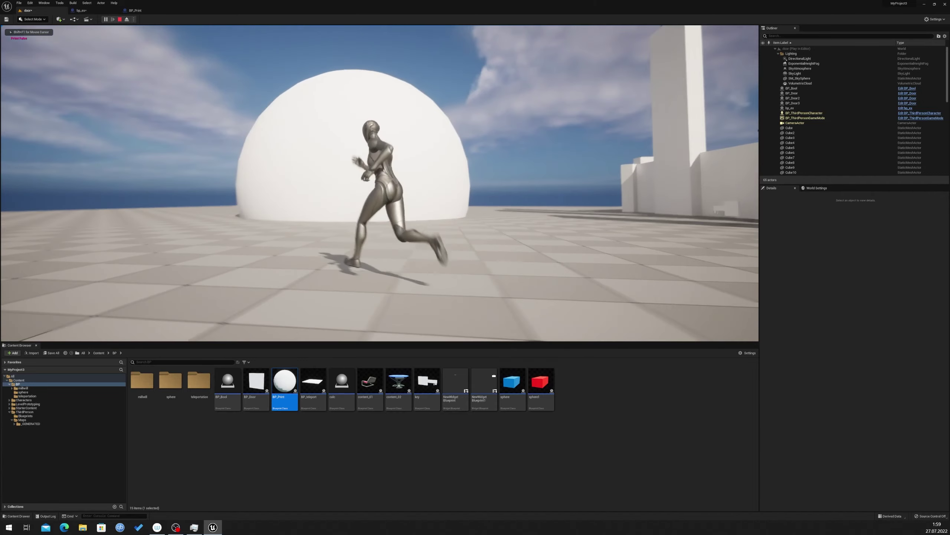
key("s")
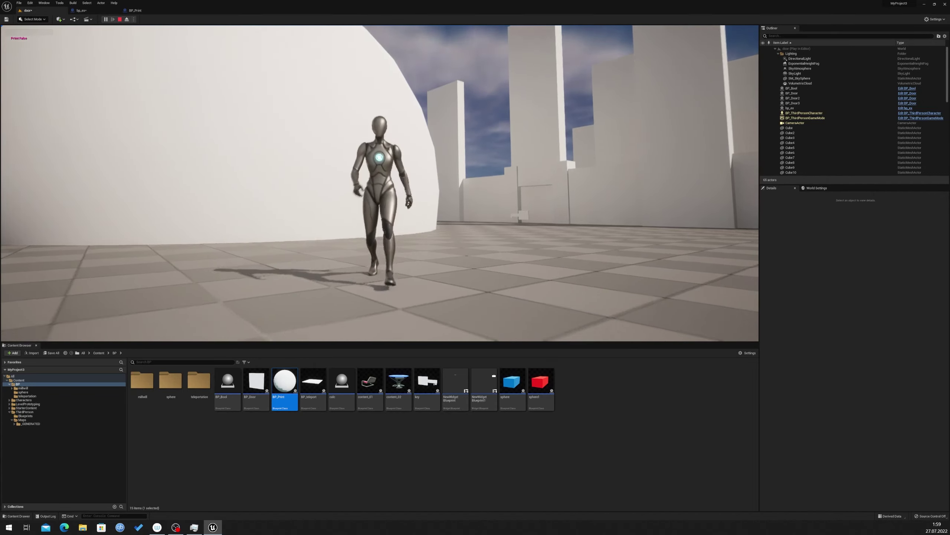
key("d")
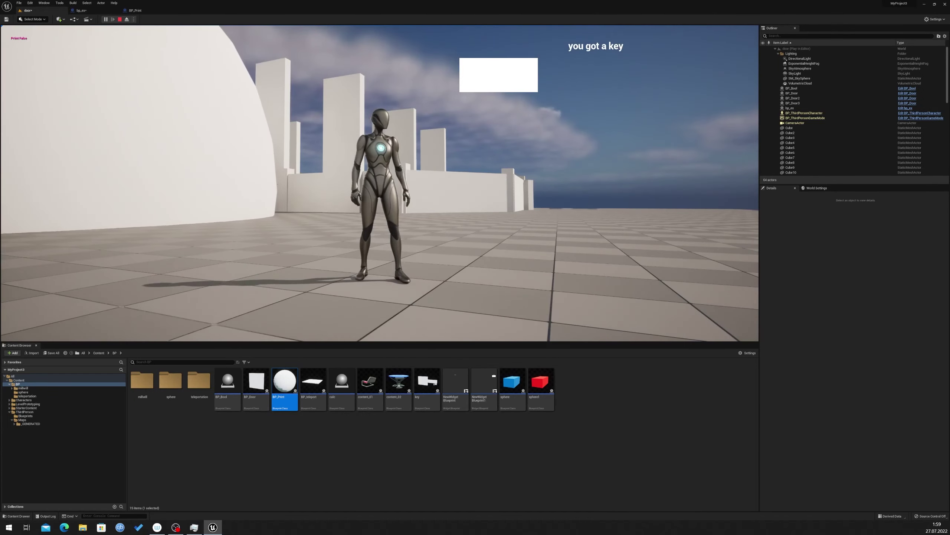
key("w")
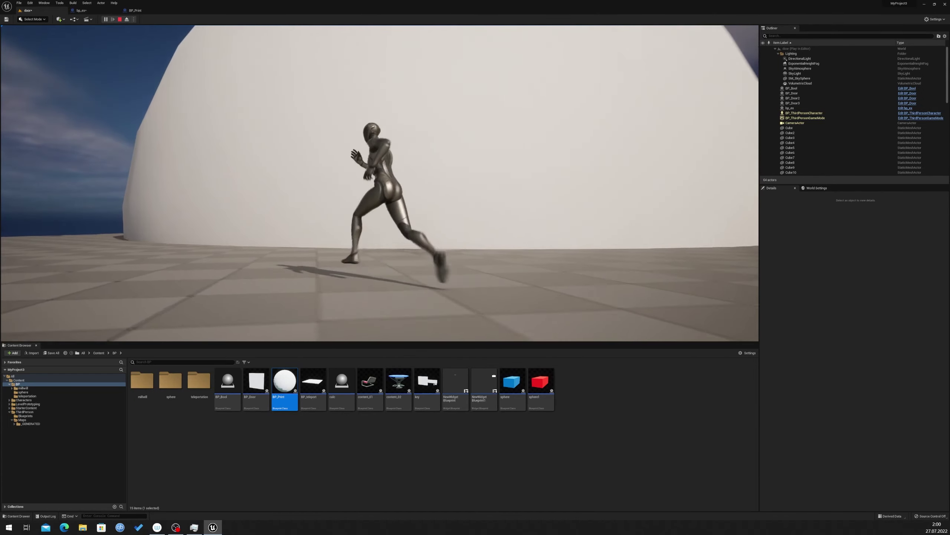
key("a")
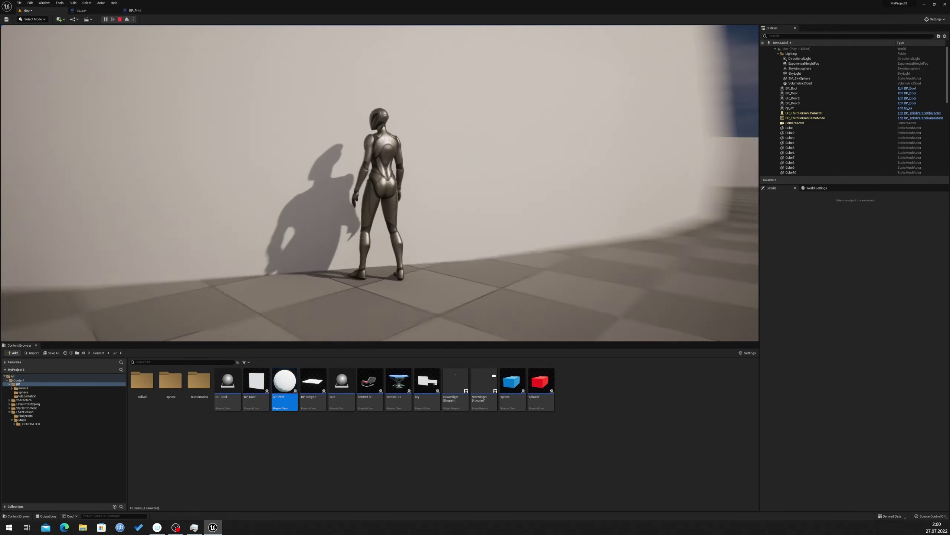
key("s")
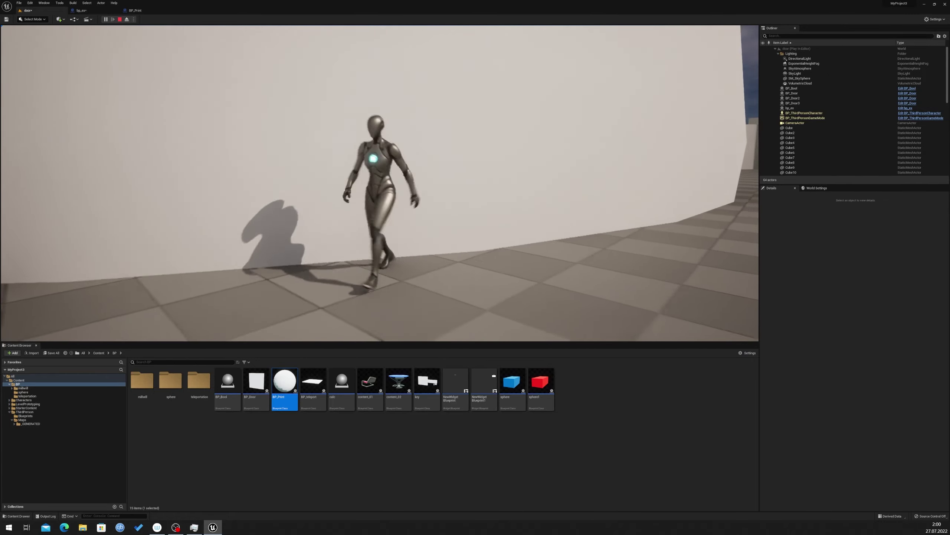
key("Escape")
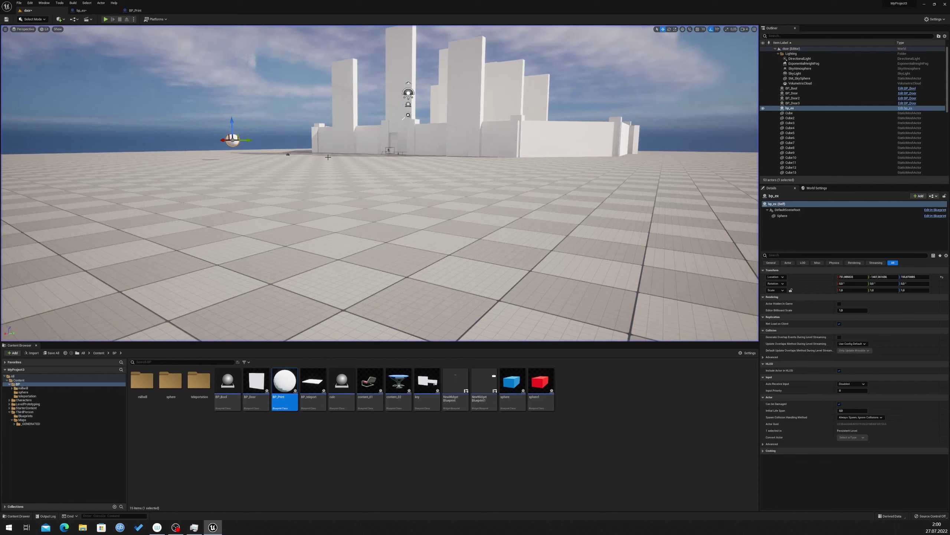
- Reopen bp_ex's Event Graph, zoom out, and move the Event Tick scaling chain up-left
left_click(81, 10)
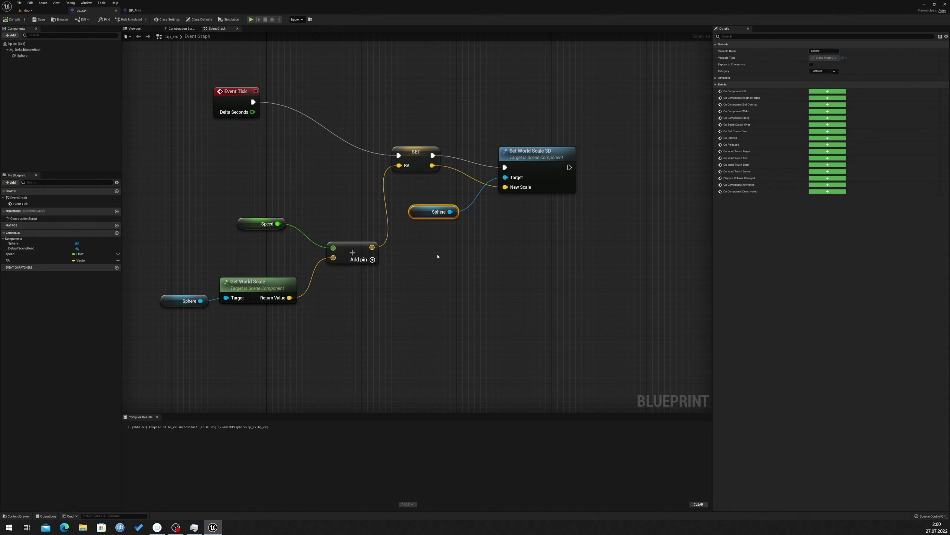
scroll(525, 271, "down", 2)
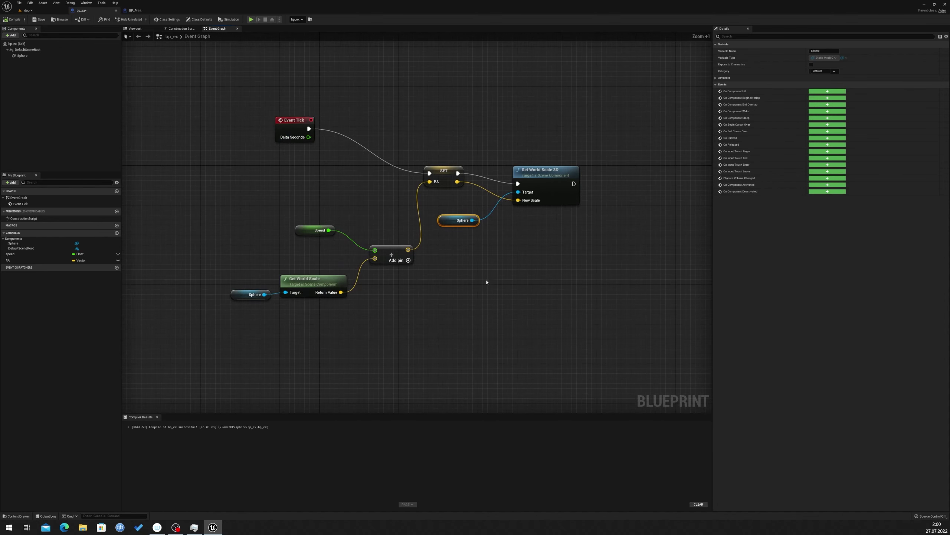
left_click_drag(292, 129, 366, 139)
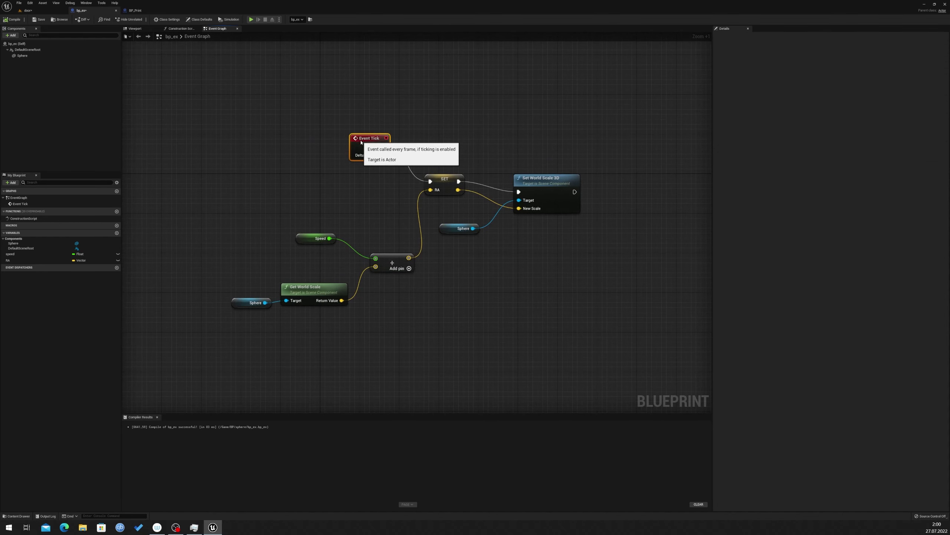
left_click_drag(217, 93, 579, 350)
left_click_drag(546, 179, 496, 144)
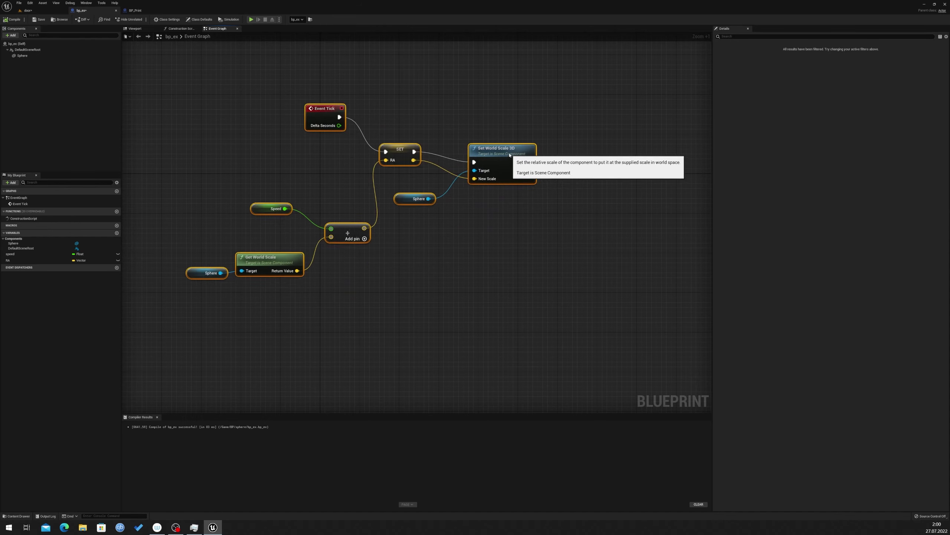
left_click(521, 219)
right_click_drag(521, 219, 504, 224)
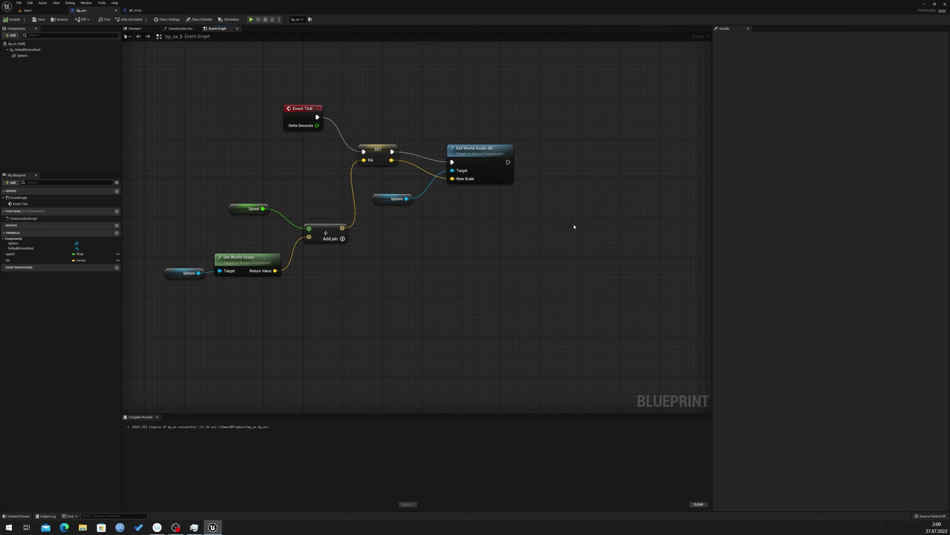
- Add a Branch node and connect Set World Scale 3D's execution output to it
left_click(538, 237)
left_click_drag(565, 248, 589, 192)
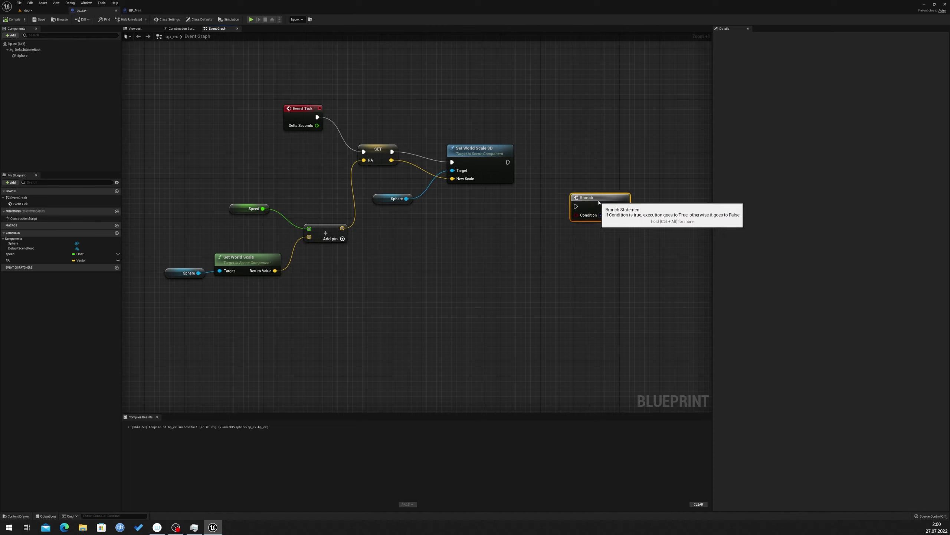
mouse_move(508, 163)
left_mouse_down()
mouse_move(566, 192)
mouse_move(574, 173)
left_mouse_up()
mouse_move(597, 242)
right_mouse_down()
mouse_move(526, 257)
mouse_move(475, 250)
right_mouse_up()
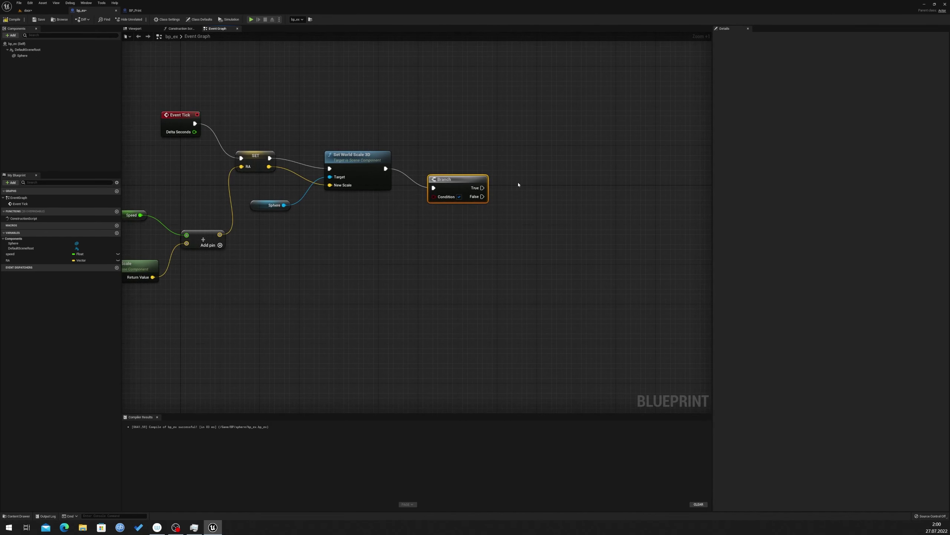
left_click_drag(451, 191, 452, 206)
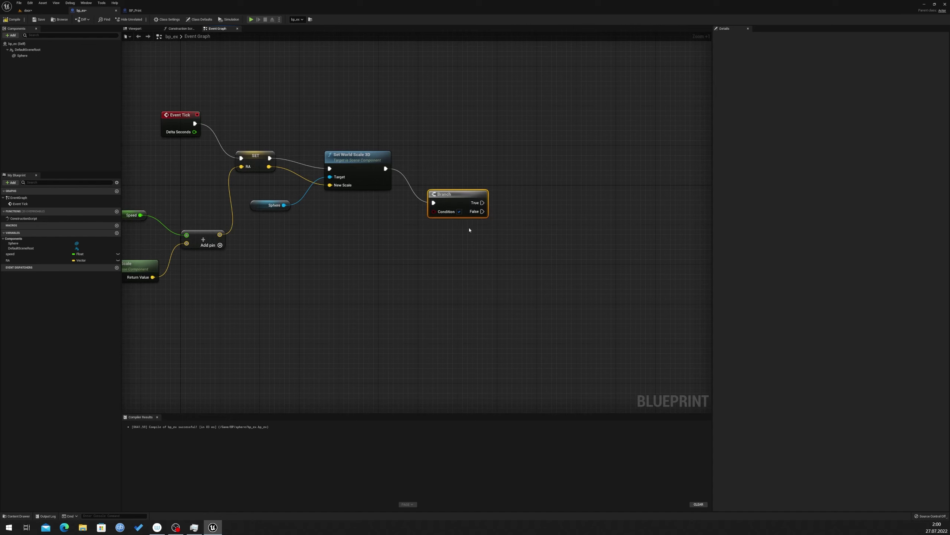
- Delete a mistakenly added Prime Sound node and search the action menu for 'prin'
right_click(543, 218)
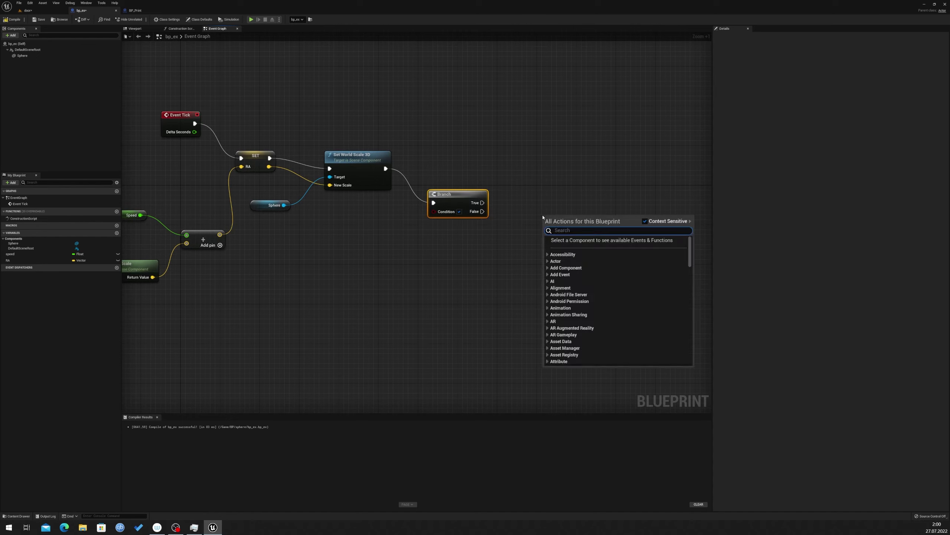
type("prime sound")
key("Return")
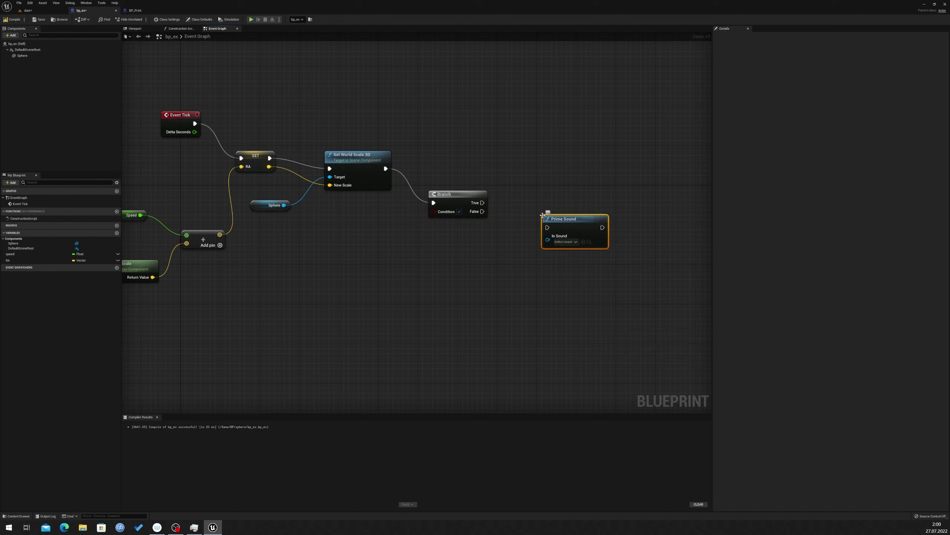
key("Delete")
right_click(555, 227)
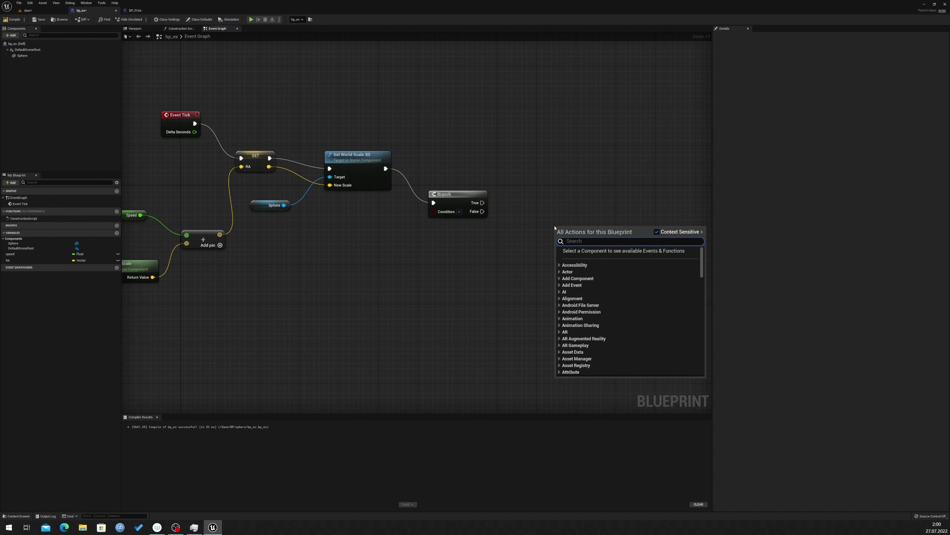
type("prin")
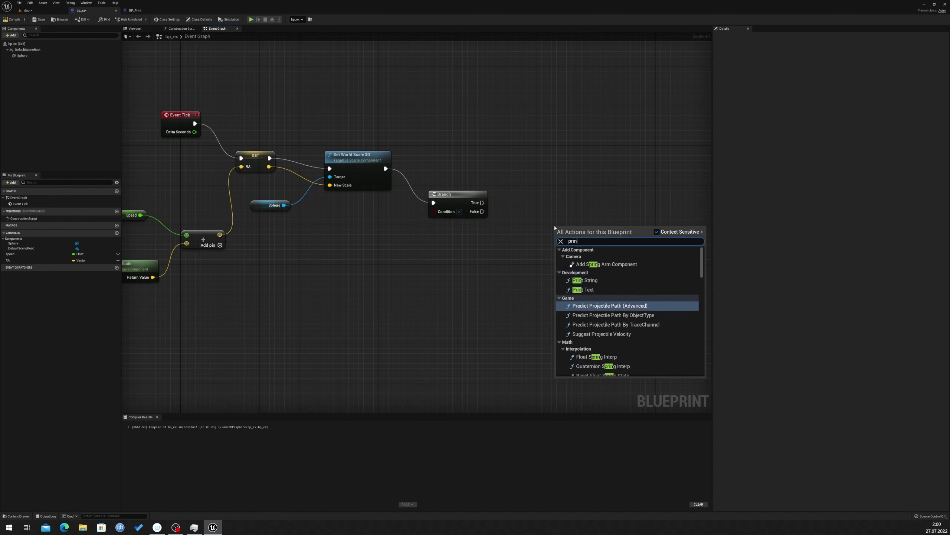
- Add two Print String nodes wired to the Branch's True and False outputs
left_click(585, 280)
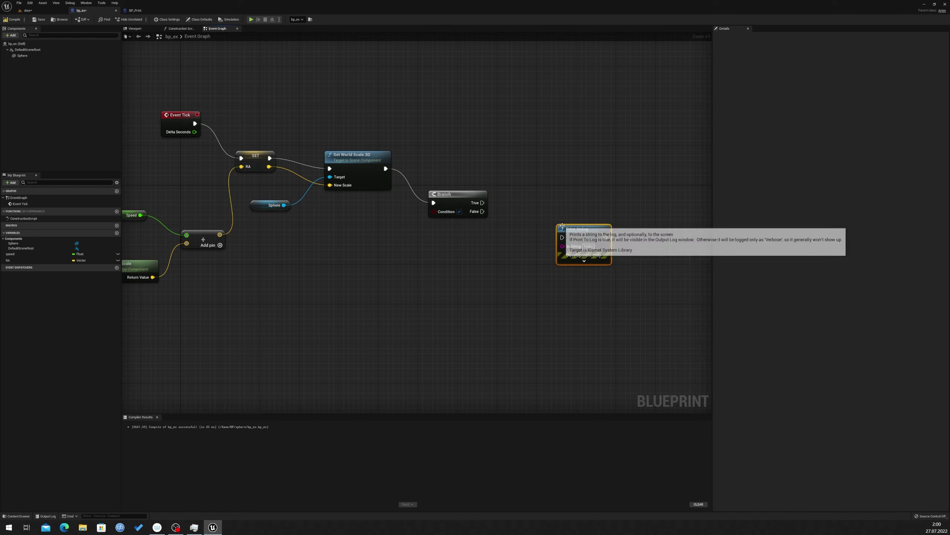
left_click_drag(562, 220, 541, 165)
key("ctrl+c")
key("ctrl+v")
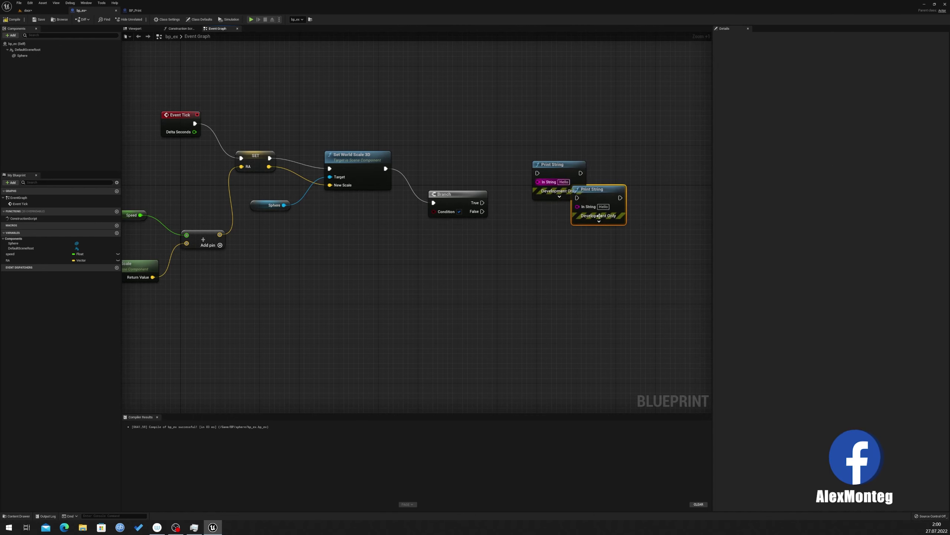
left_click_drag(605, 195, 575, 255)
left_click_drag(482, 211, 548, 257)
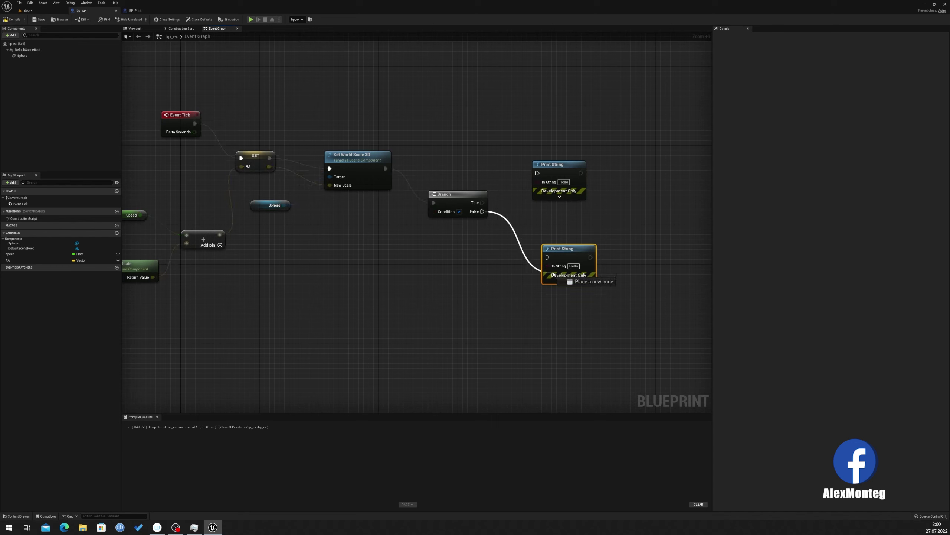
left_click_drag(483, 203, 537, 173)
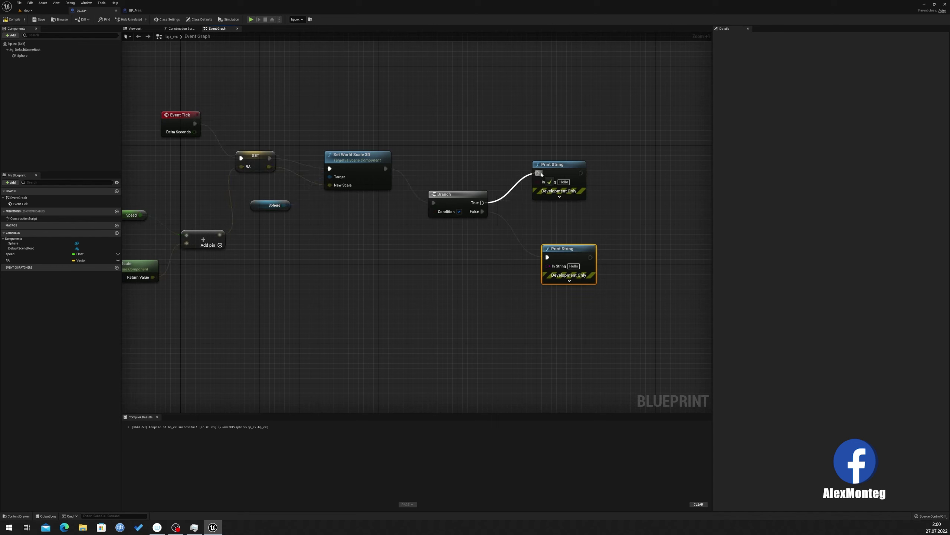
- Set the True message to 'bid' and the False message to 'small'
left_click(565, 182)
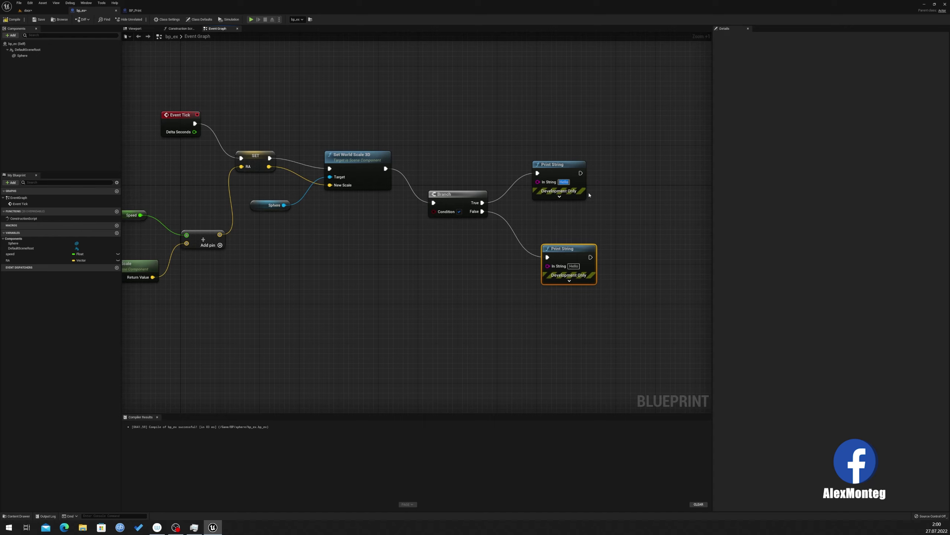
type("bid")
key("Return")
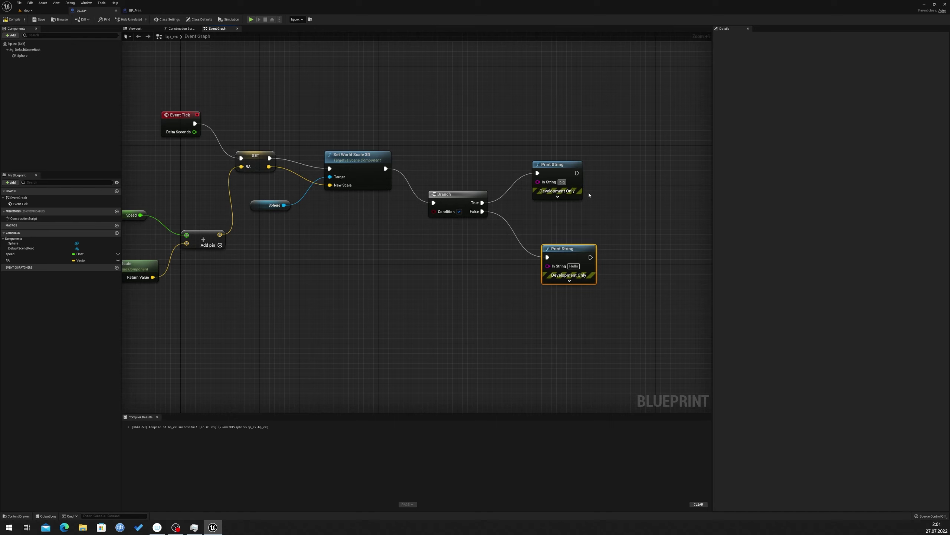
left_click(574, 266)
type("s")
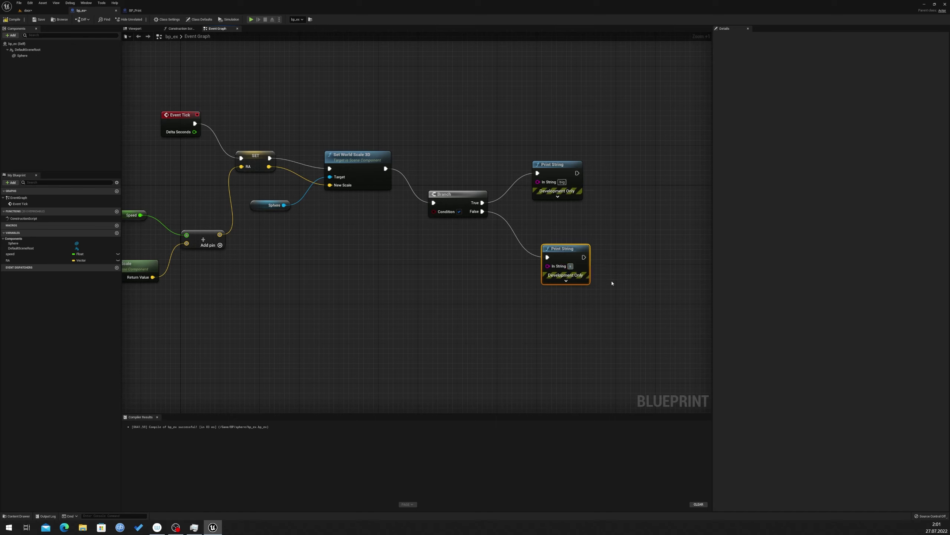
type("mall")
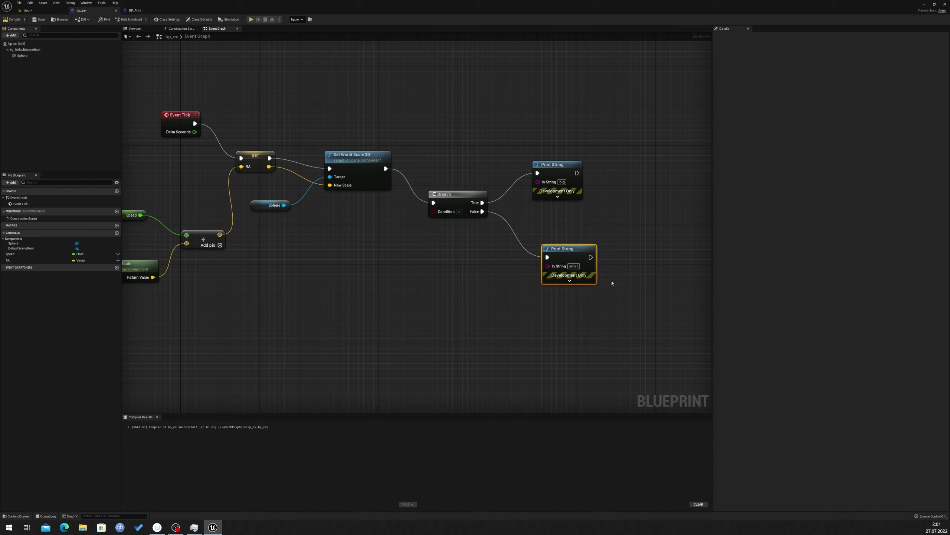
- Change the False-branch Print String's text colour to red
left_click(569, 280)
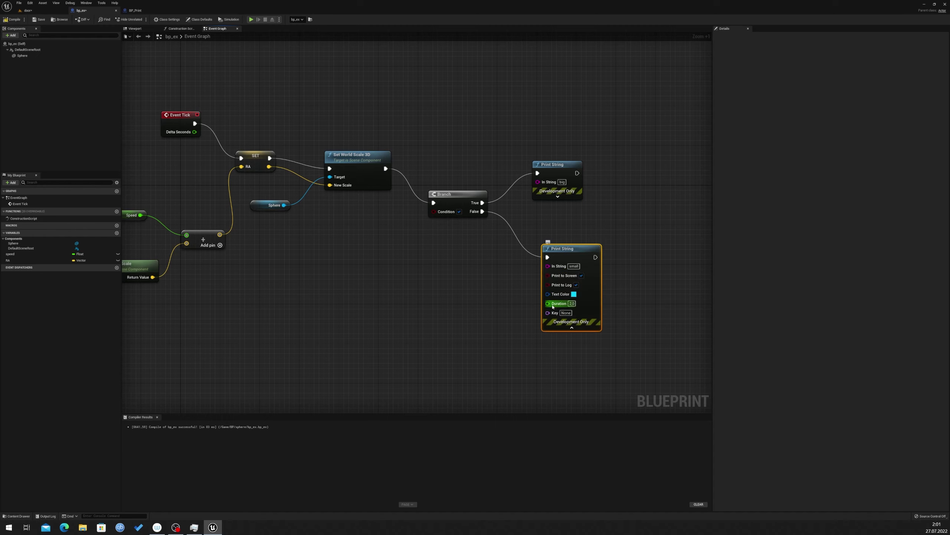
left_click(573, 294)
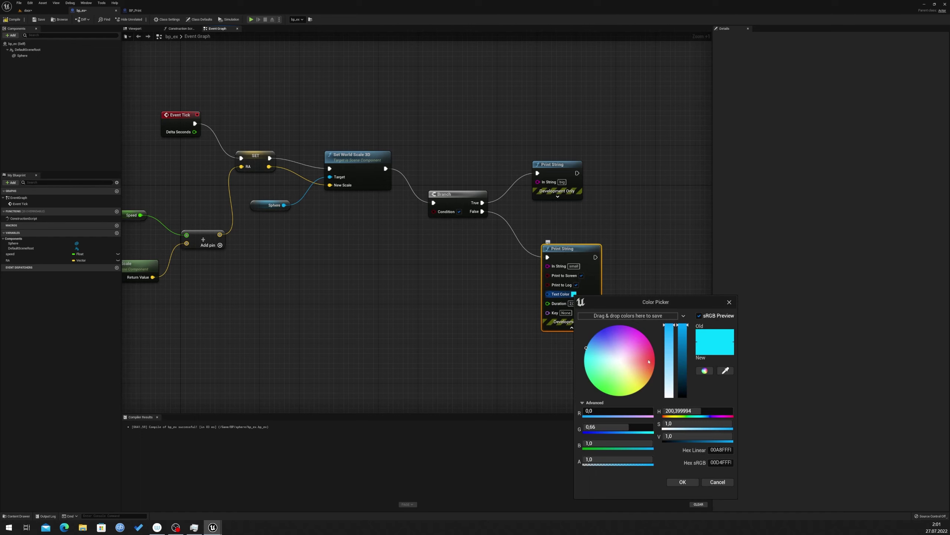
left_click_drag(649, 362, 657, 357)
left_click(695, 486)
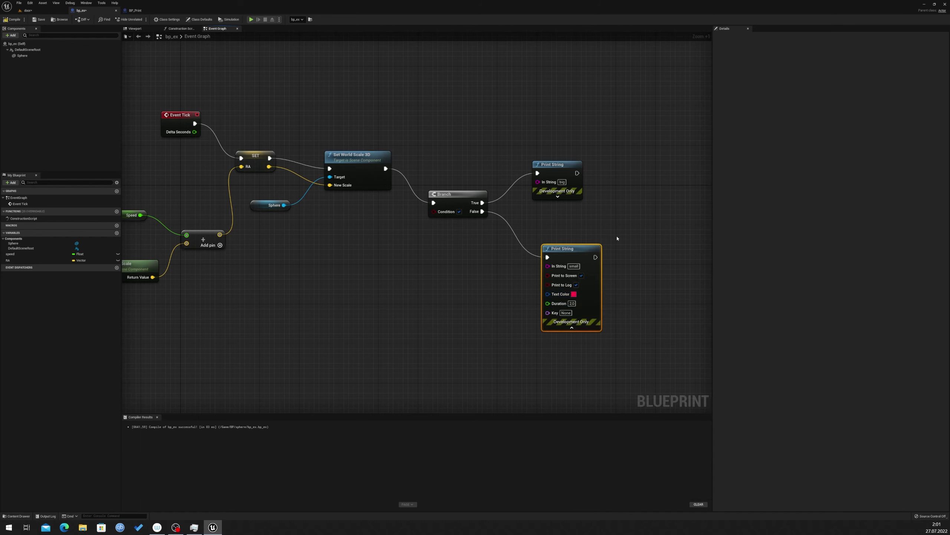
- Give the True-branch Print String light green text, then compile the Blueprint
left_click(557, 165)
left_click(558, 197)
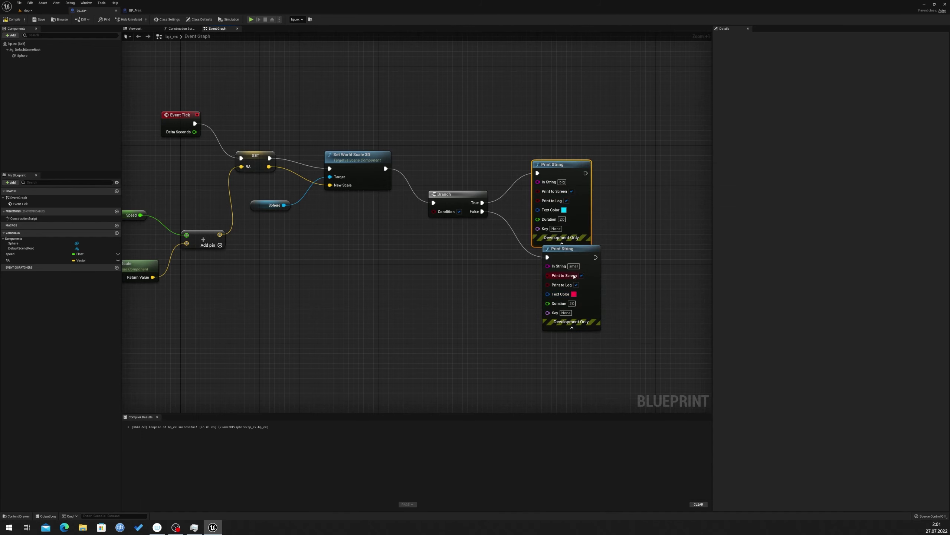
left_click_drag(564, 176, 594, 132)
left_click(593, 165)
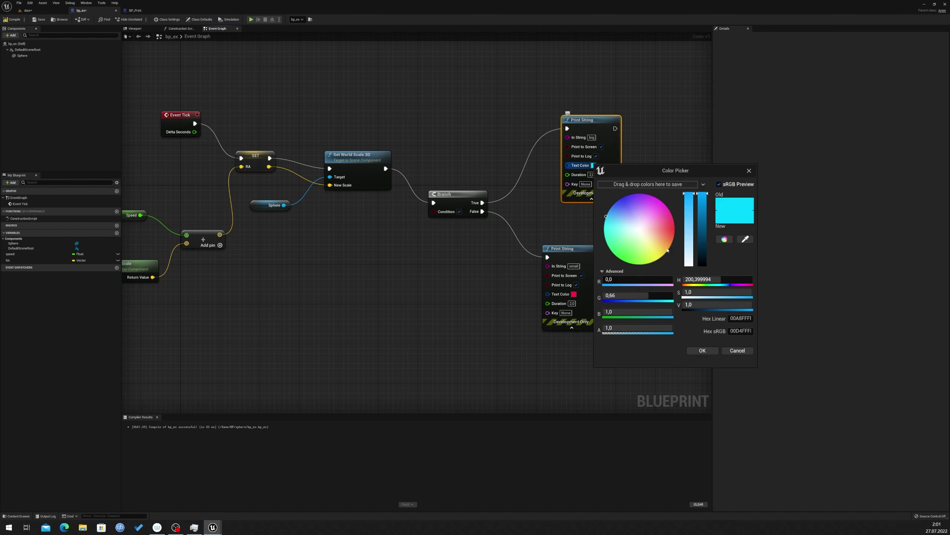
left_click(615, 243)
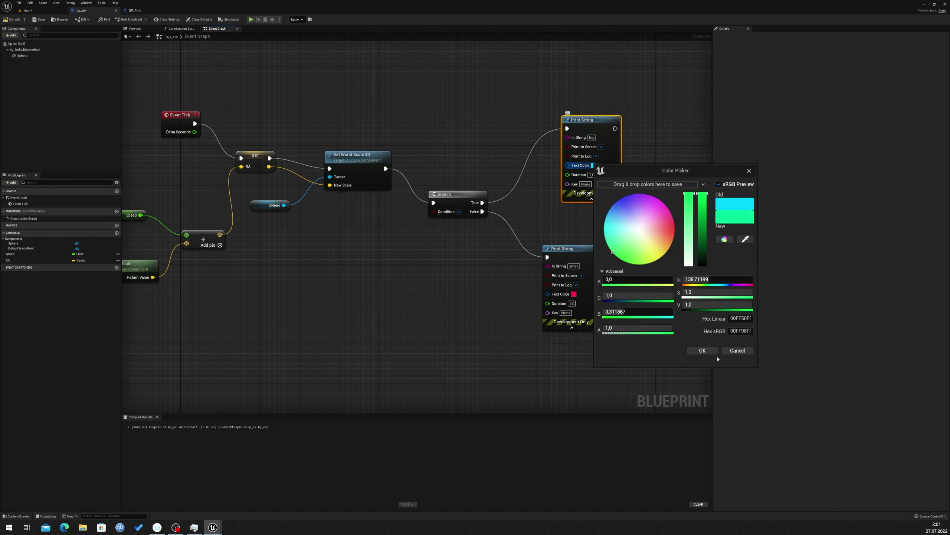
left_click(703, 350)
left_click(621, 272)
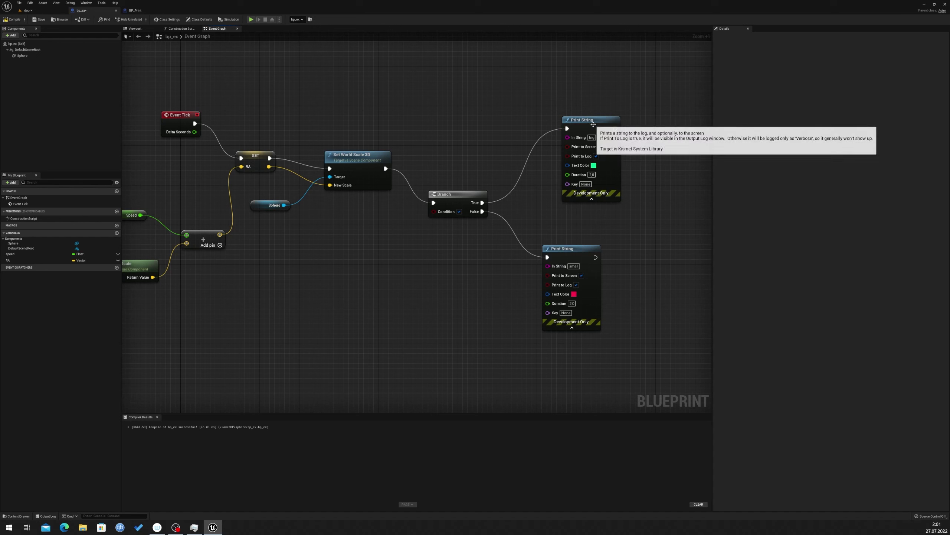
left_click_drag(584, 119, 564, 130)
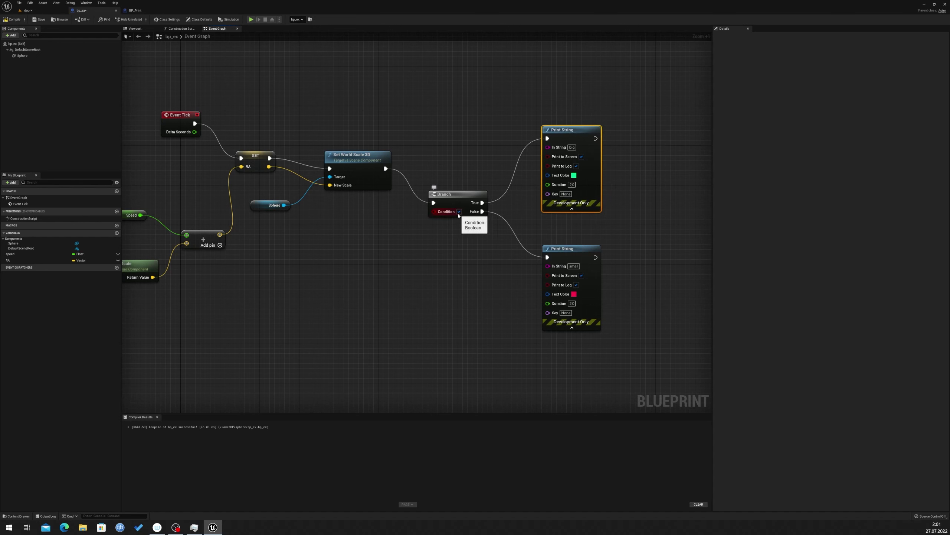
left_click(12, 19)
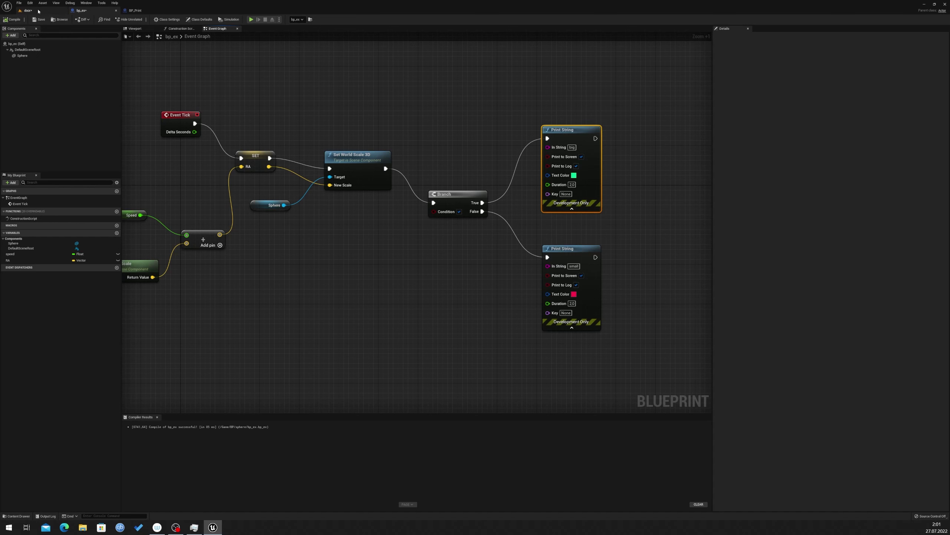
- Run a brief play test of the door level and stop it
left_click(28, 11)
left_click(105, 21)
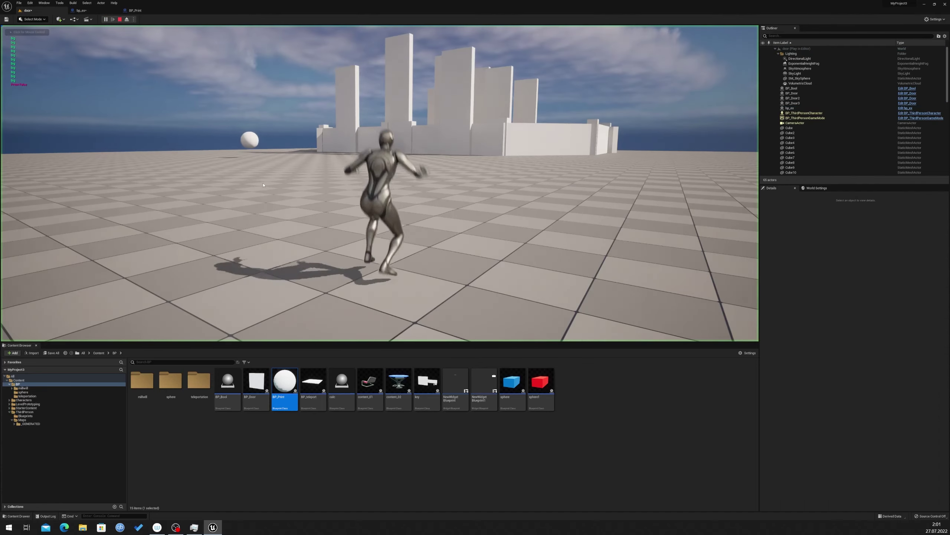
key("shift+F1")
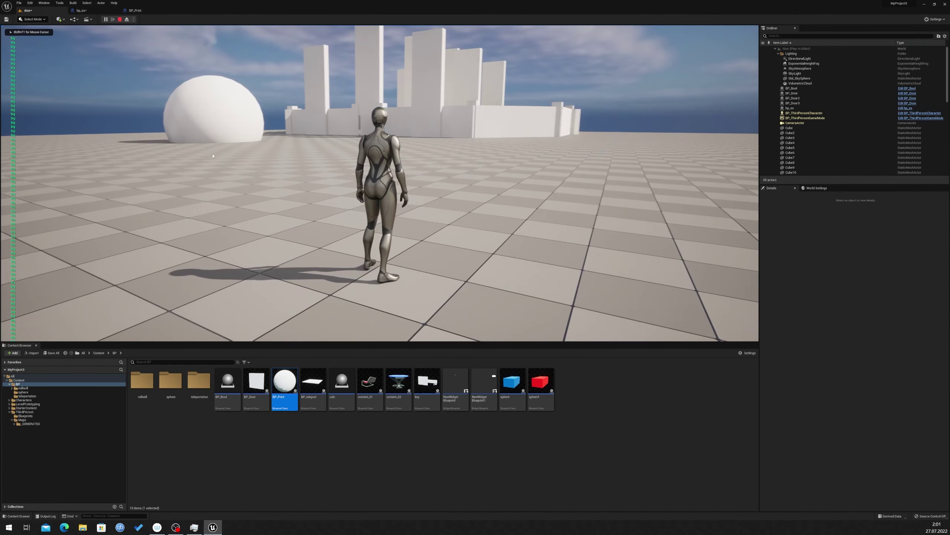
- Uncheck the Branch Condition in bp_ex and recompile
left_click(98, 11)
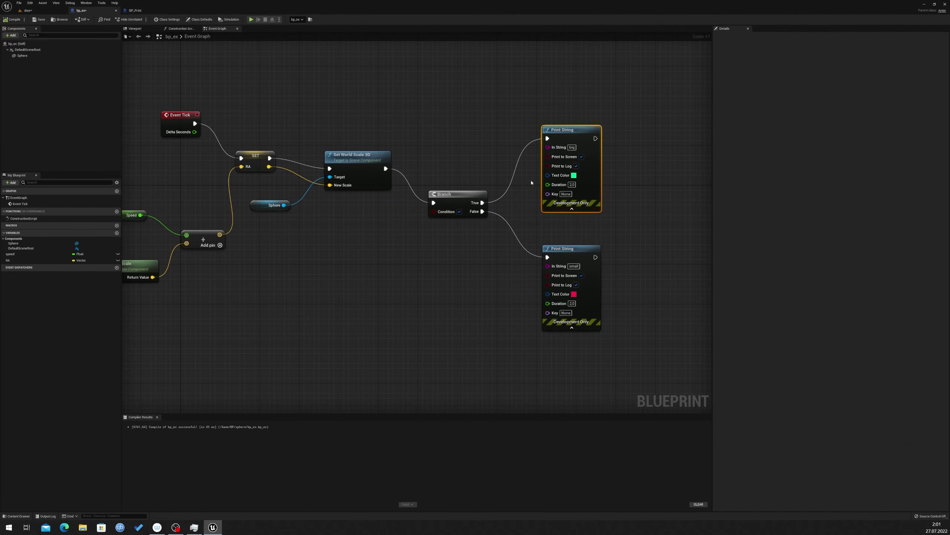
right_click_drag(595, 166, 533, 176)
left_click_drag(533, 176, 538, 132)
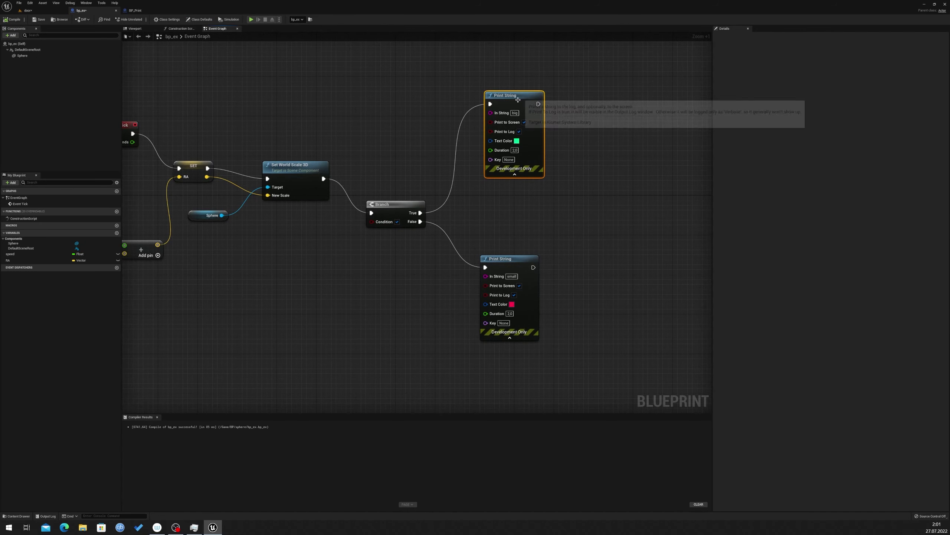
left_click(397, 222)
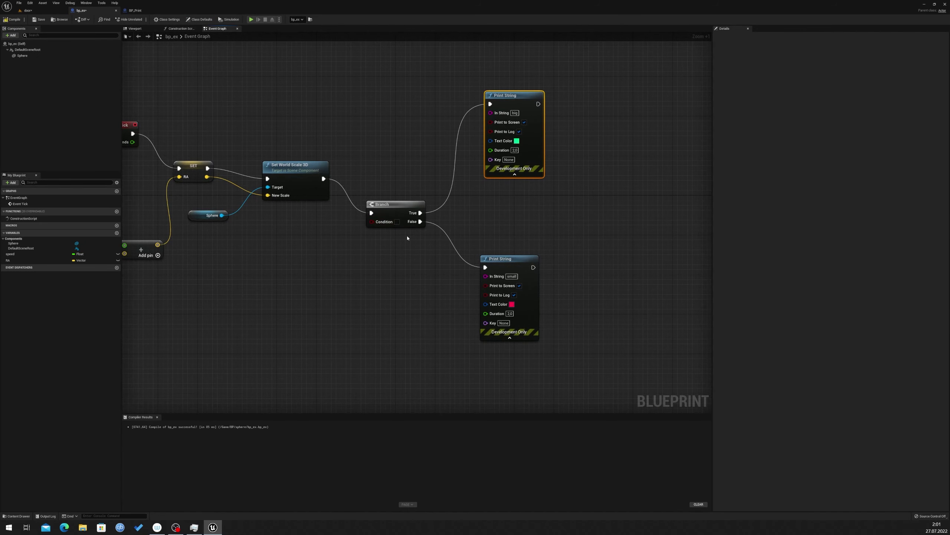
left_click(12, 19)
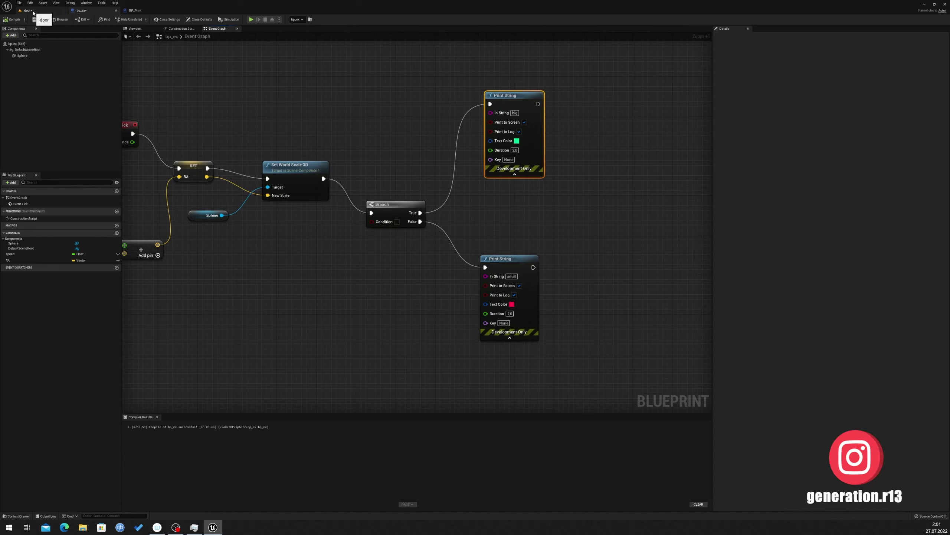
- Play-test again, walking toward the growing sphere, then stop and return to bp_ex
left_click(35, 12)
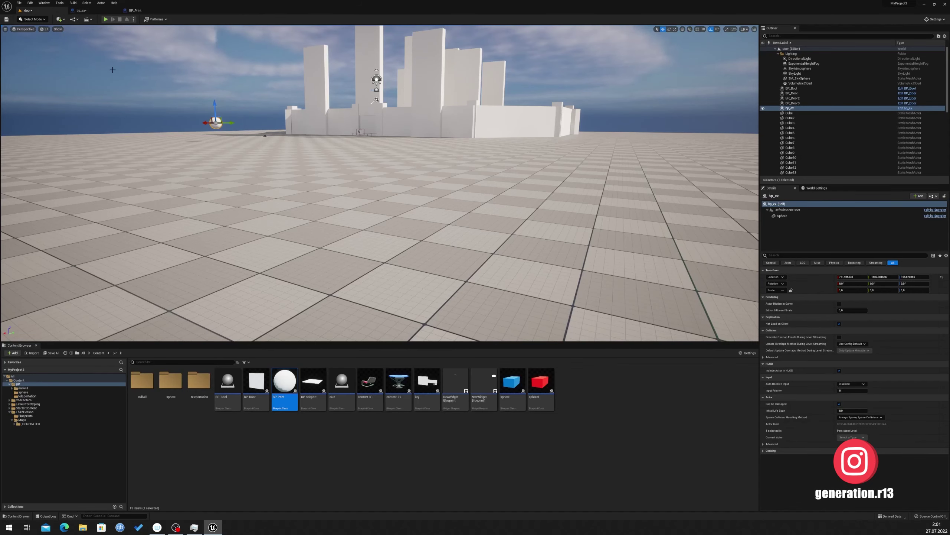
left_click(105, 19)
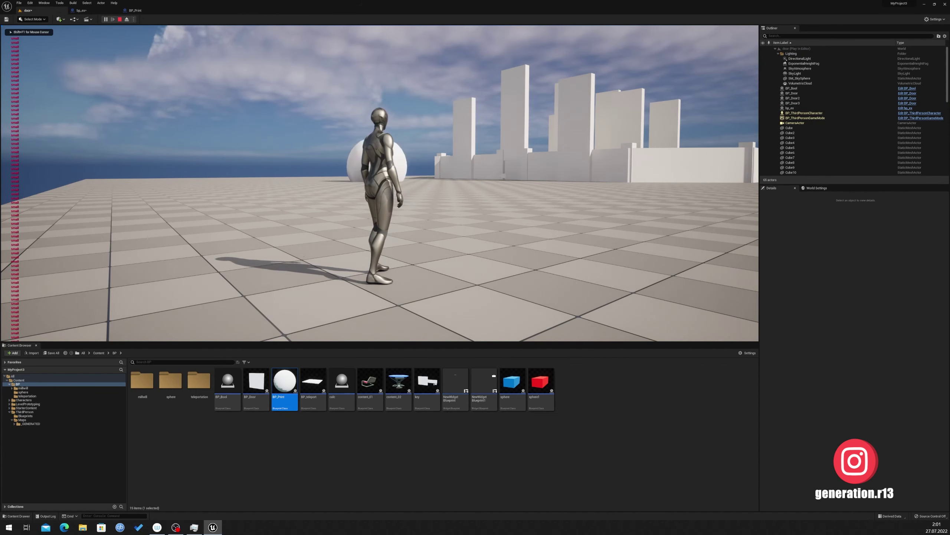
key("w")
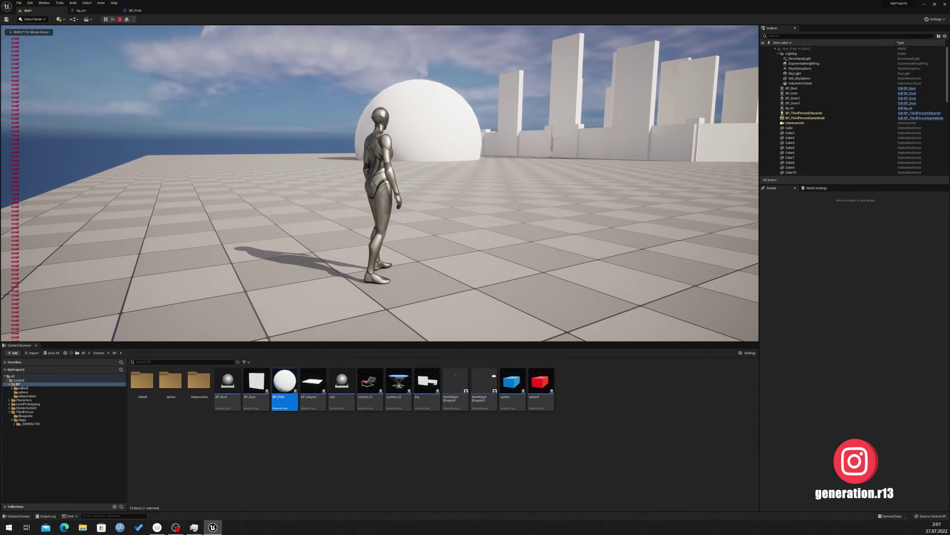
key("Escape")
left_click(98, 11)
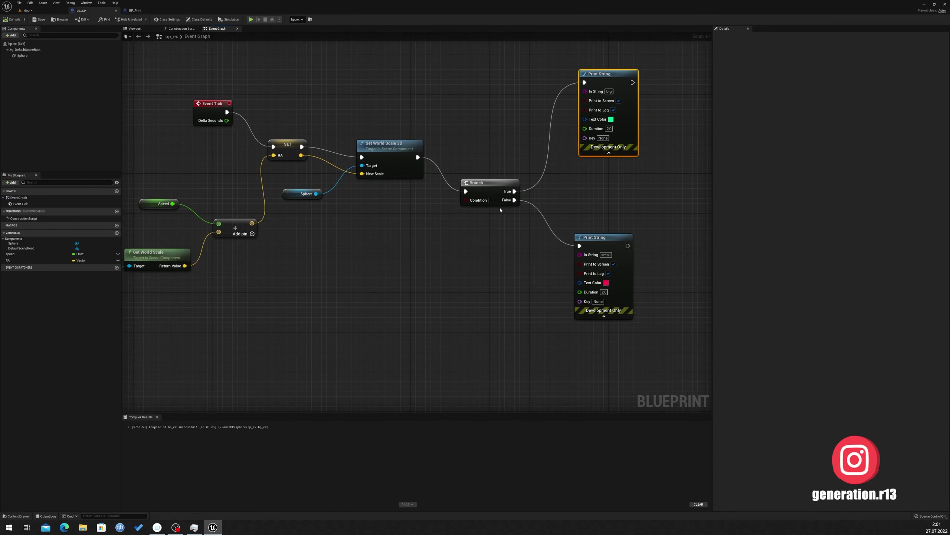
- Reposition the Branch node and shift the graph view
left_click_drag(486, 183, 498, 168)
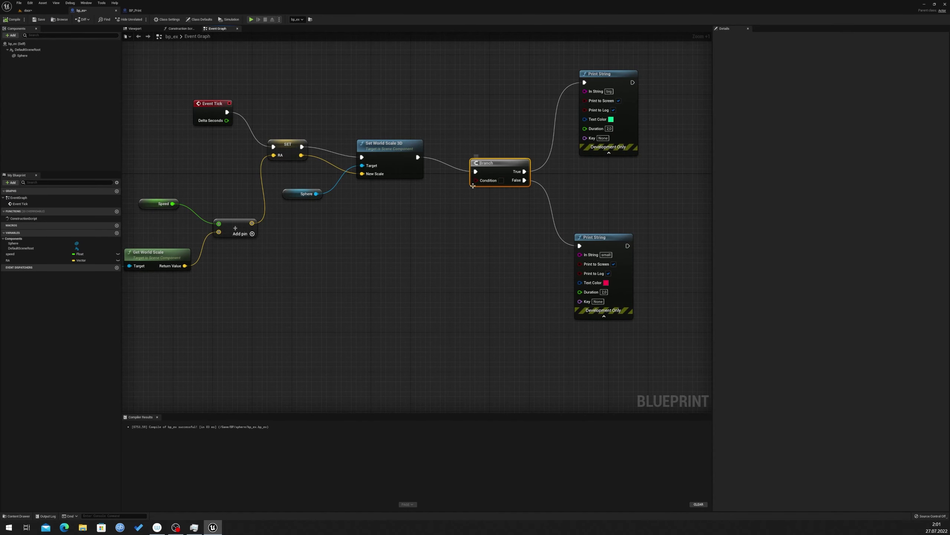
left_click_drag(473, 184, 477, 198)
mouse_move(418, 261)
right_mouse_down()
mouse_move(458, 247)
mouse_move(431, 254)
right_mouse_up()
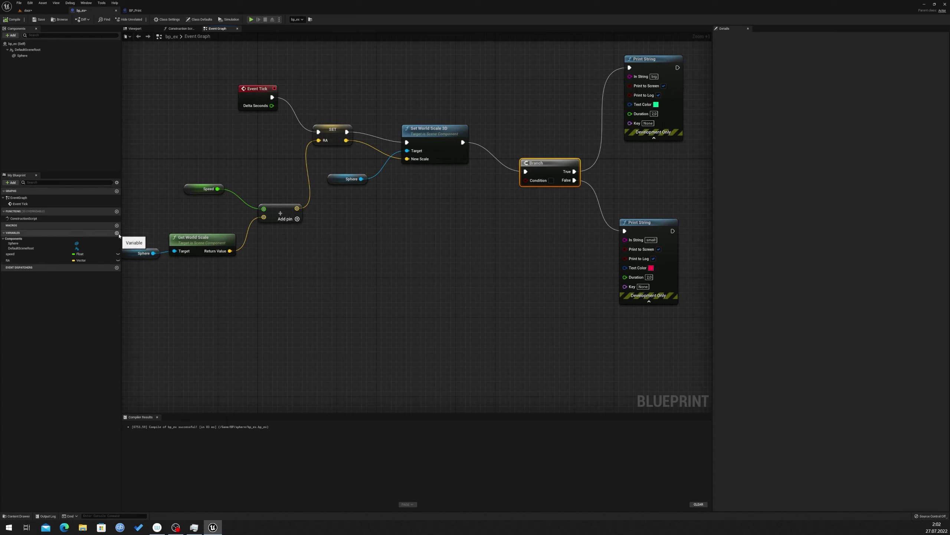
- Duplicate RA as a new vector variable named RB and drag it into the graph
left_click(37, 260)
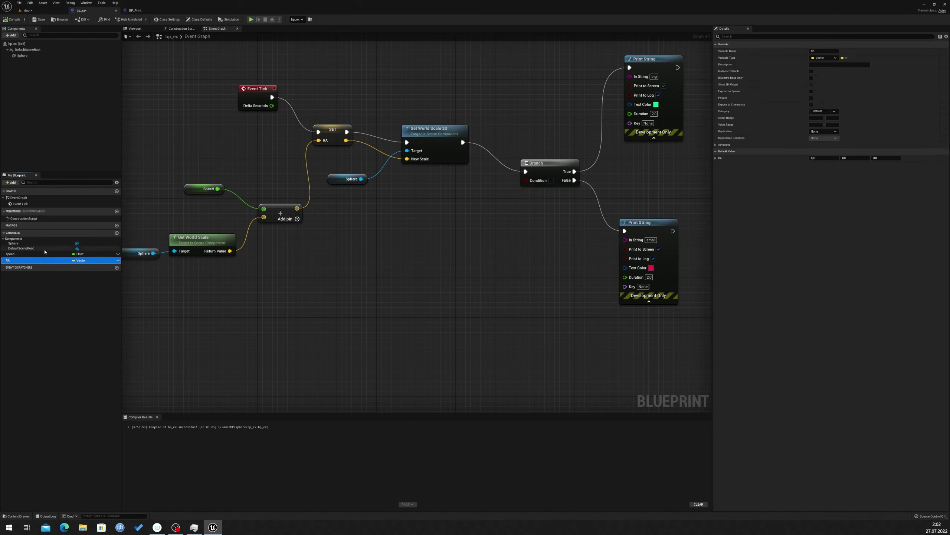
key("ctrl+w")
type("RB")
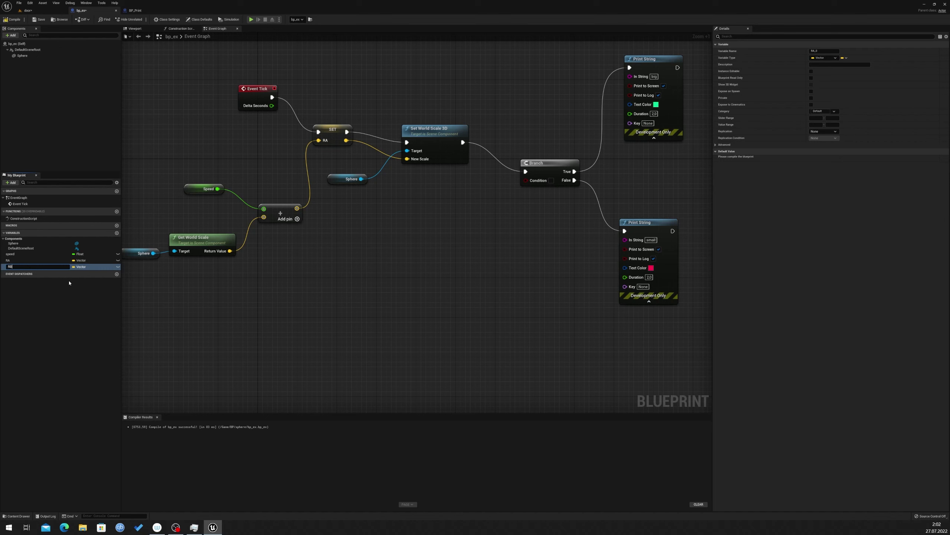
key("Return")
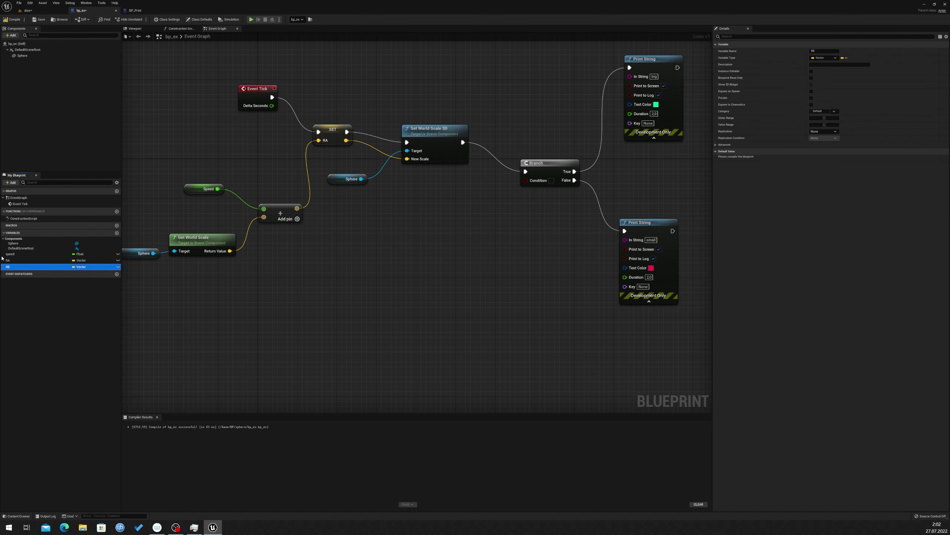
left_click_drag(11, 266, 473, 343)
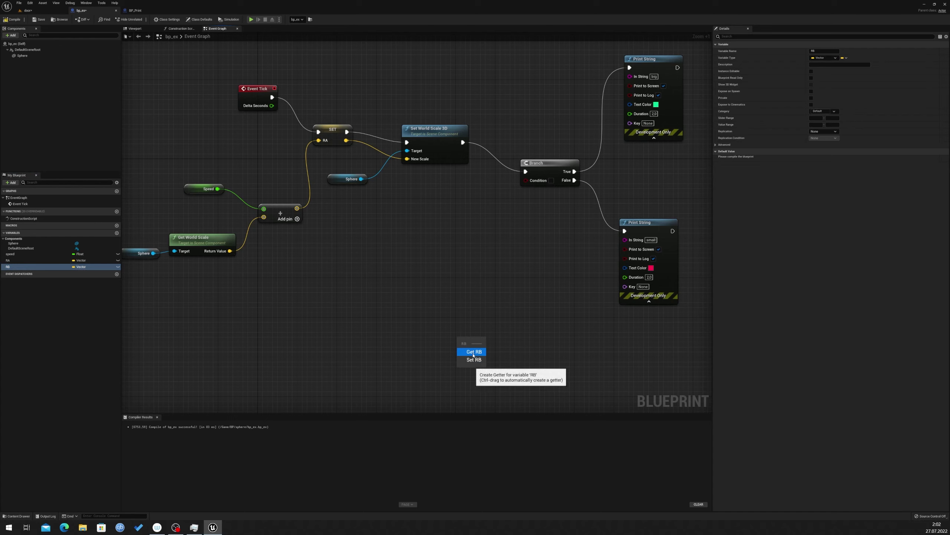
- Place a Get RB node, compile, edit RB's default X value, and move the getter left
left_click(473, 354)
left_click_drag(472, 345, 461, 327)
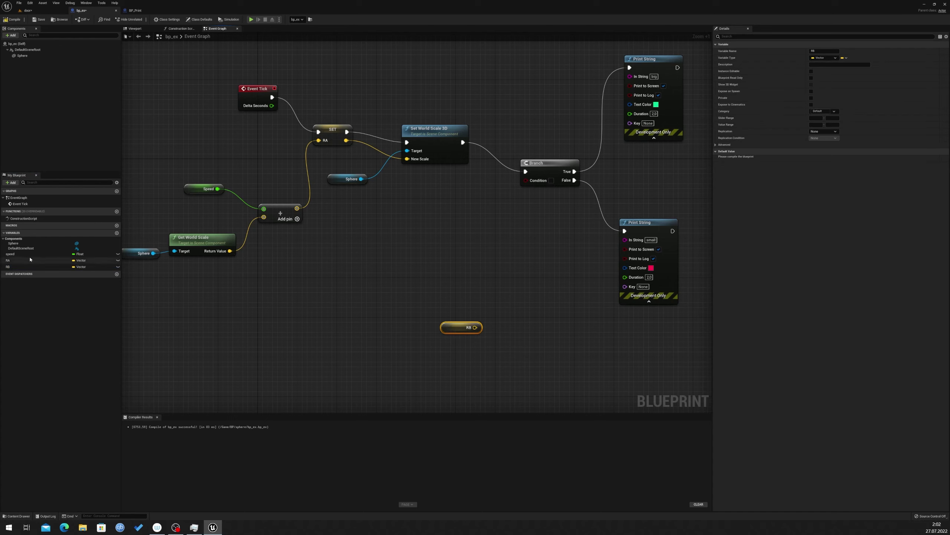
left_click(29, 267)
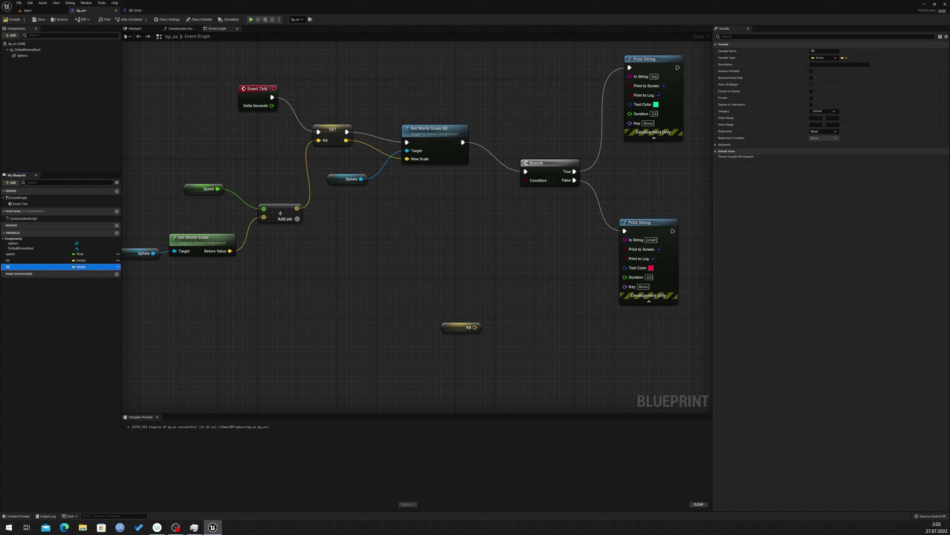
left_click(12, 19)
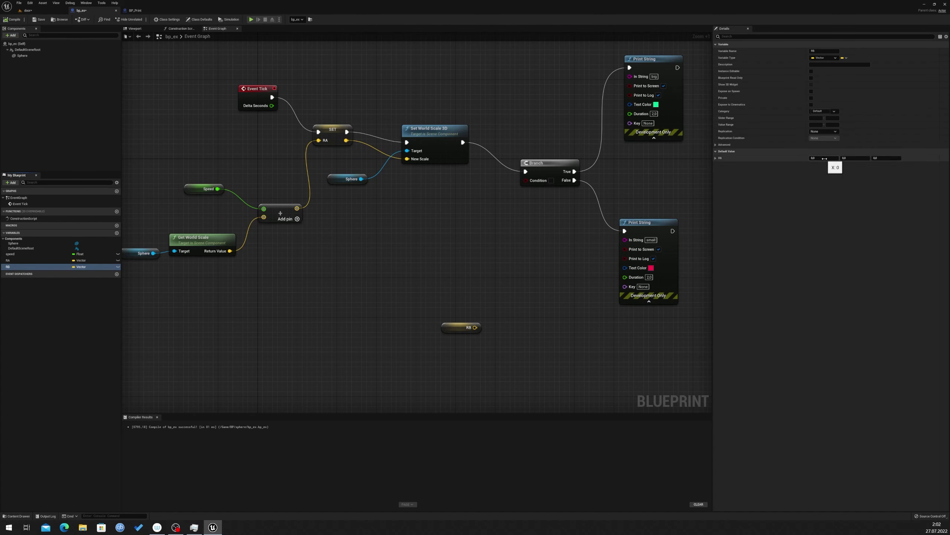
left_click(824, 158)
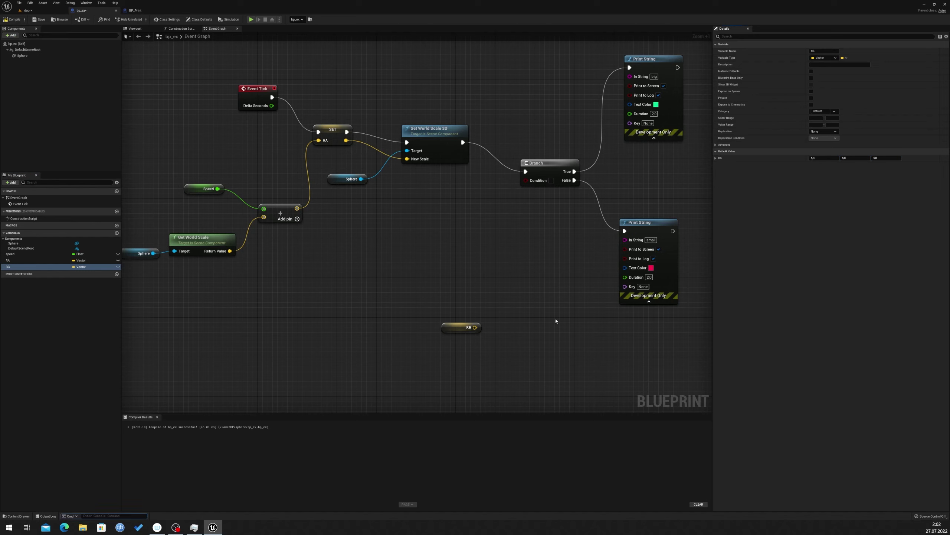
left_click_drag(460, 331, 445, 331)
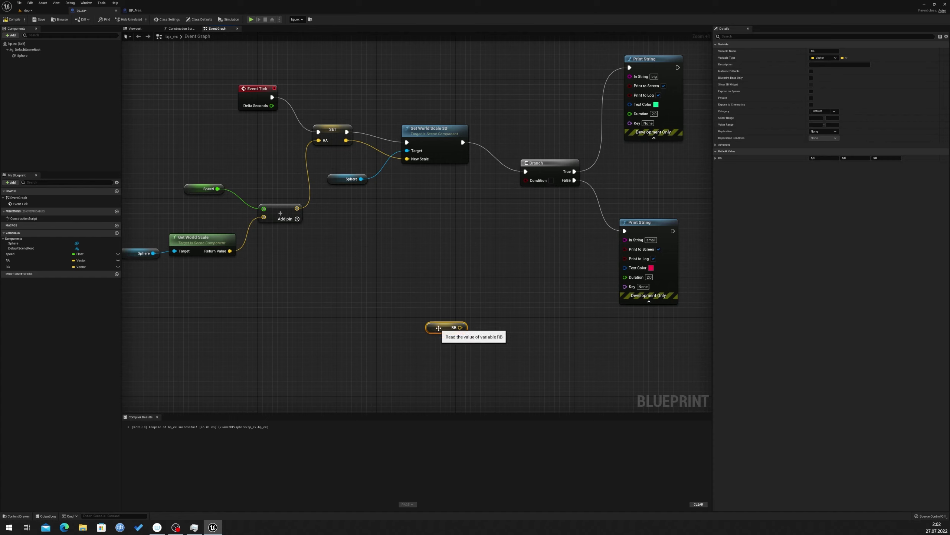
left_click_drag(449, 328, 399, 333)
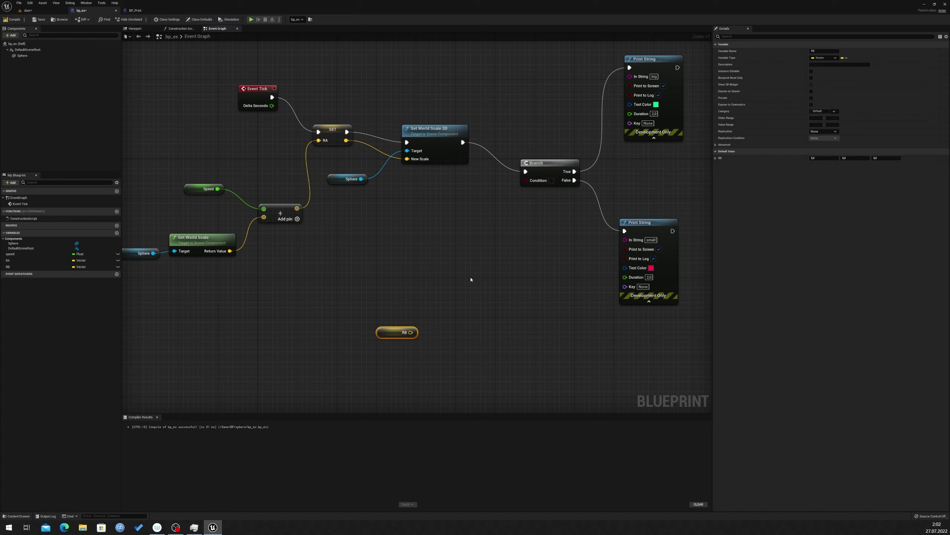
- Add a Get RA node above the RB getter
left_click_drag(11, 260, 398, 287)
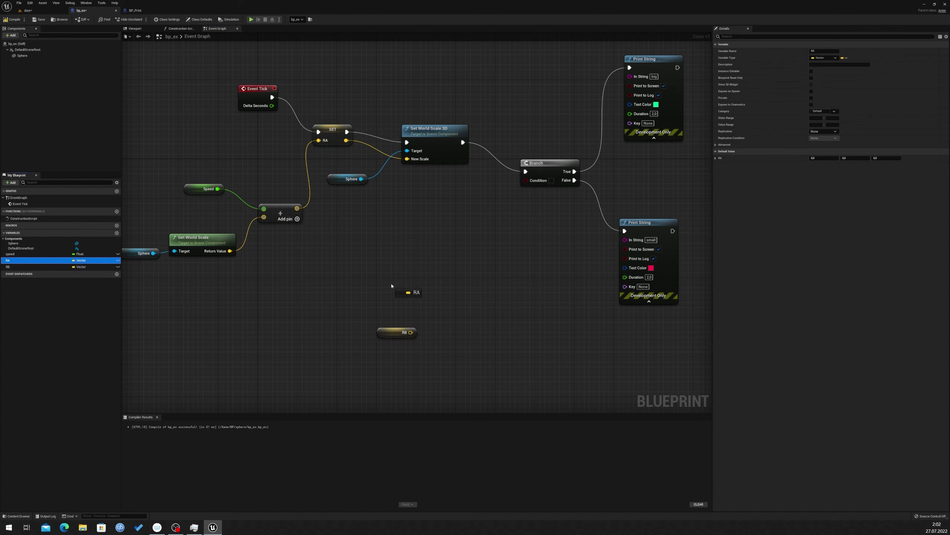
mouse_move(389, 287)
left_mouse_down()
mouse_move(389, 307)
mouse_move(423, 351)
mouse_move(358, 327)
left_mouse_up()
left_click(392, 298)
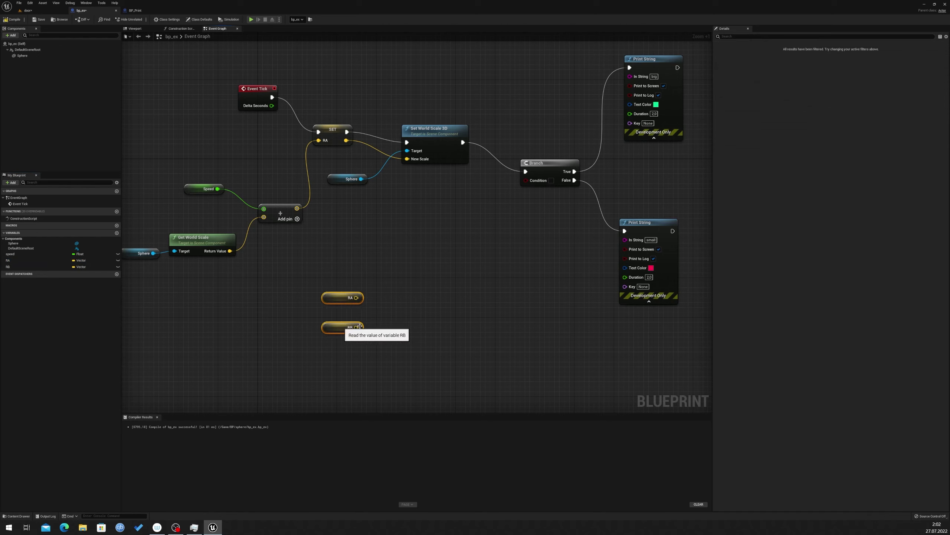
- Add a vector == node fed by RA and RB, with Error Tolerance 1
right_click(455, 295)
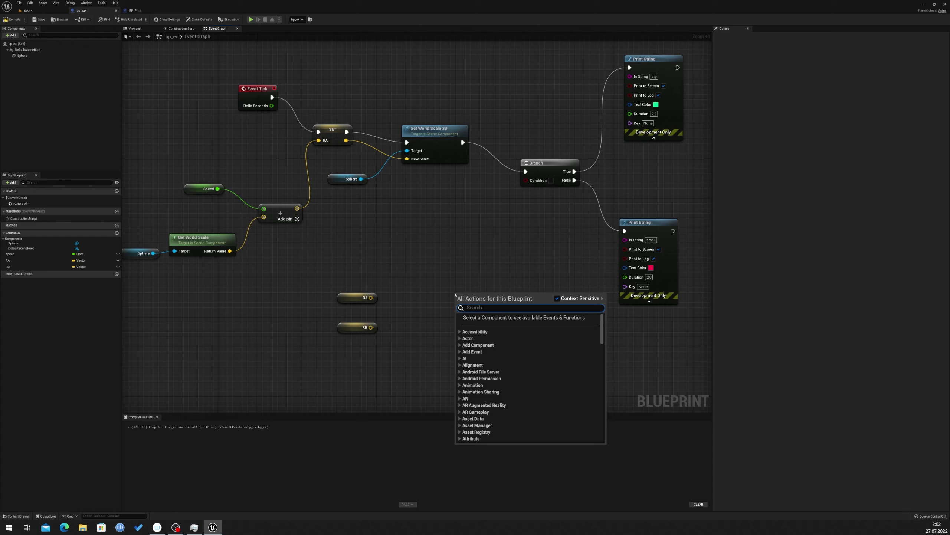
type("==")
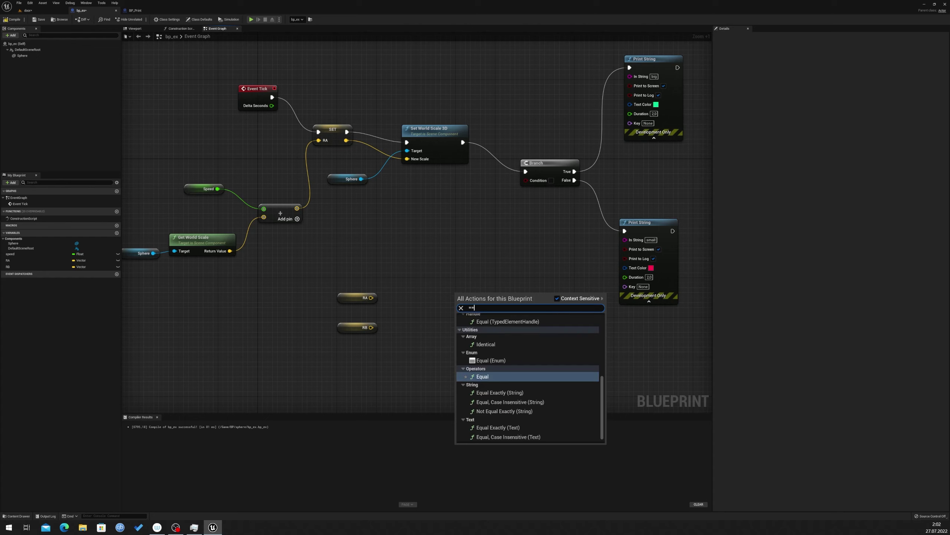
left_click(491, 376)
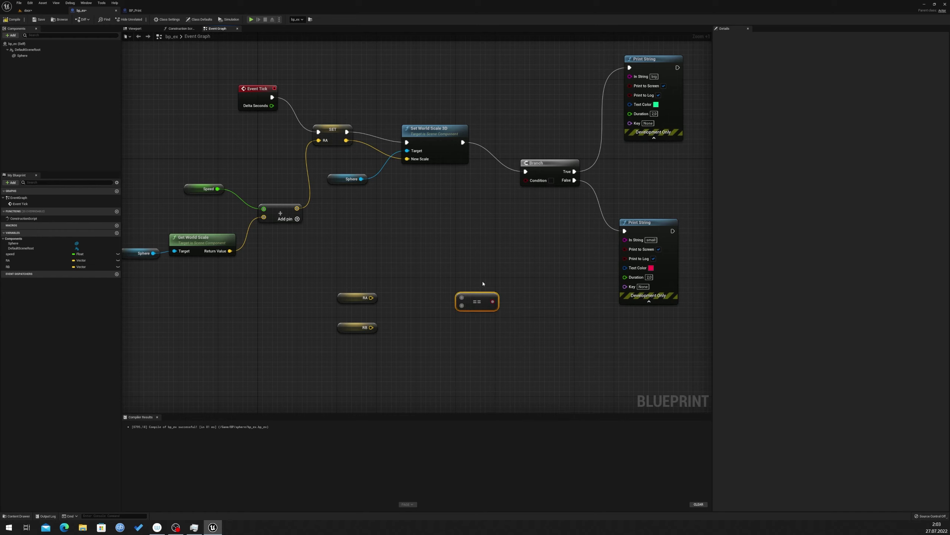
left_click_drag(477, 294, 402, 307)
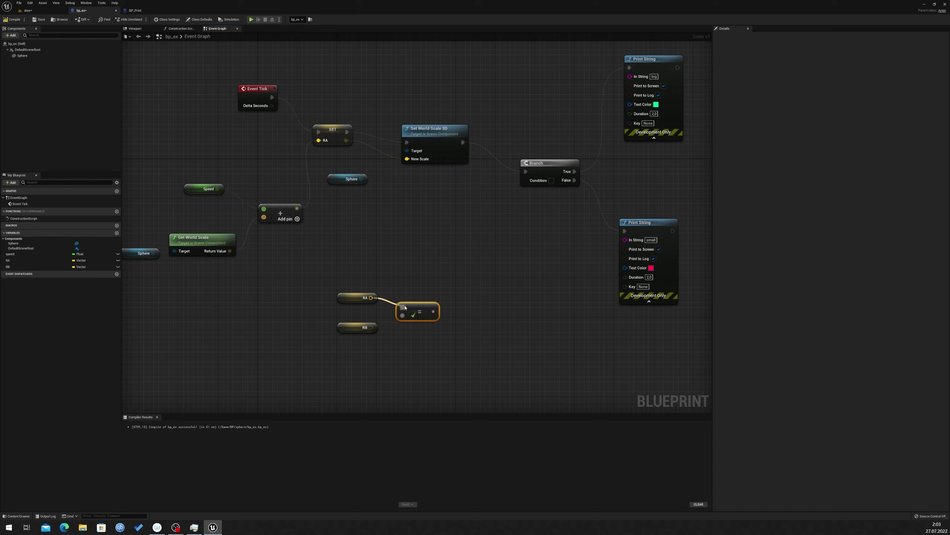
left_click_drag(407, 318, 403, 317)
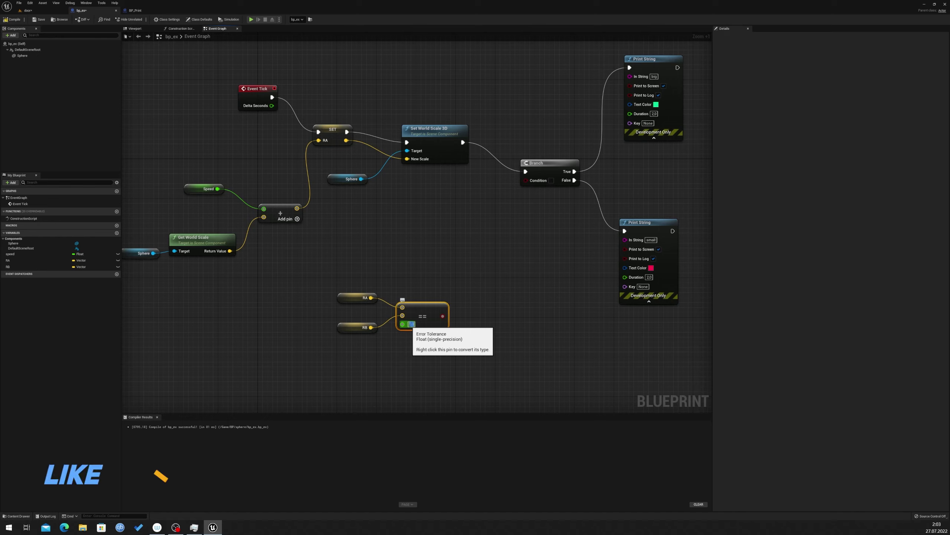
left_click(411, 324)
type("1")
key("Return")
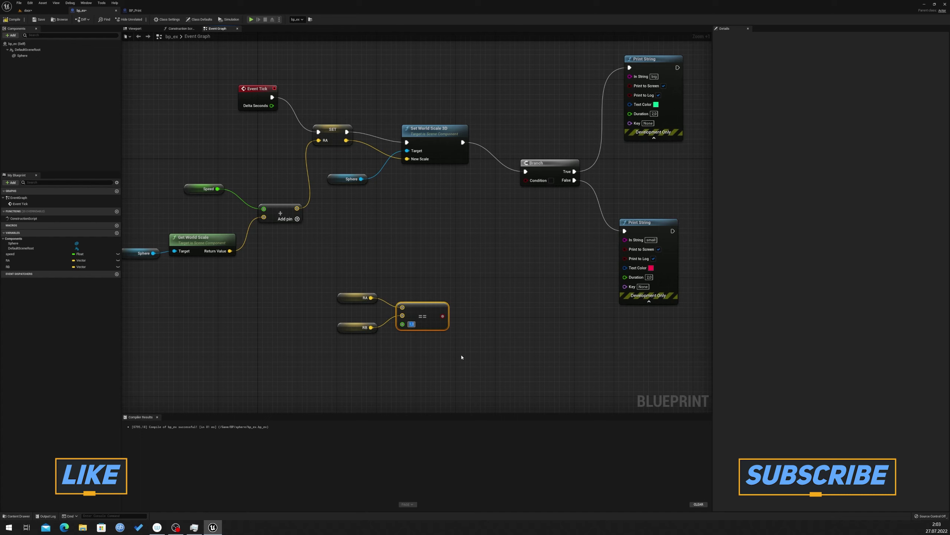
- Wire the RA == RB result into the Branch node's Condition pin
left_click_drag(443, 316, 526, 180)
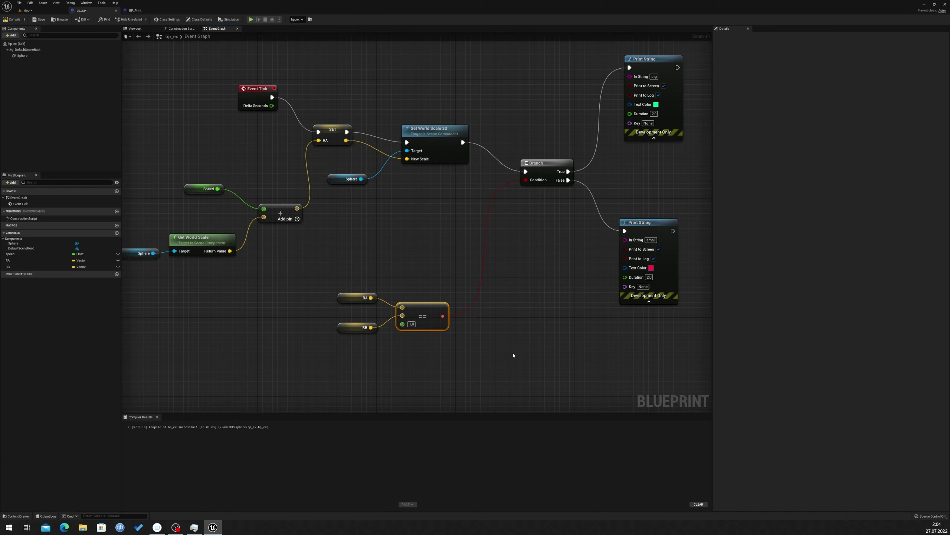
right_click_drag(532, 310, 486, 299)
left_click(486, 299)
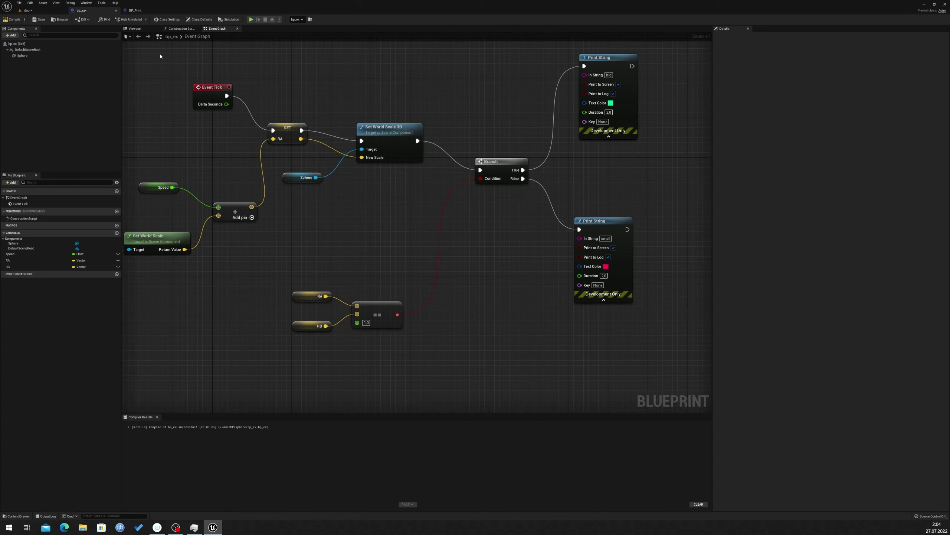
mouse_move(207, 105)
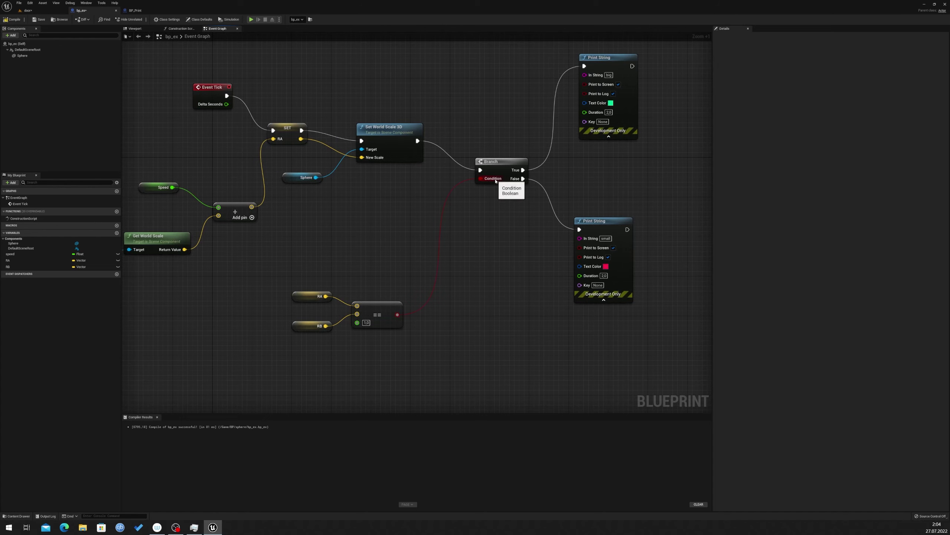
right_click_drag(484, 212, 463, 243)
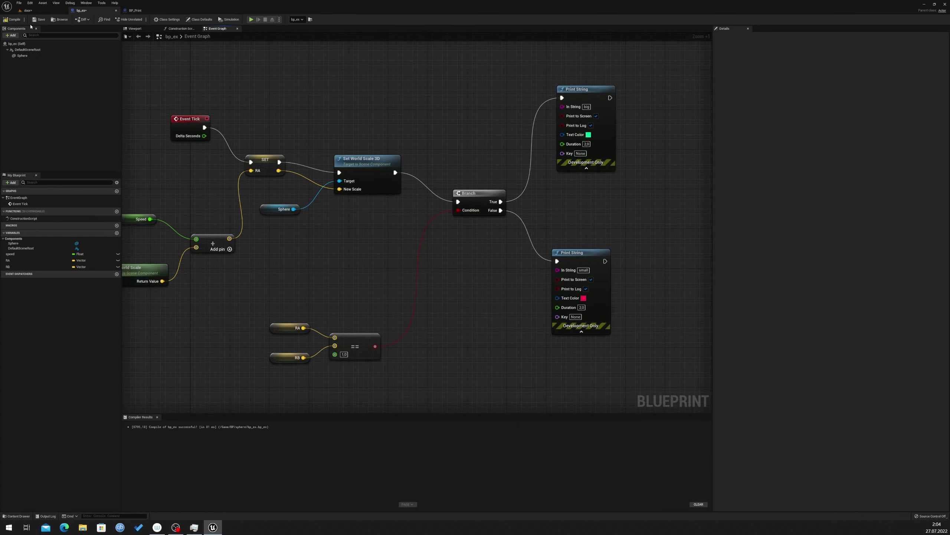
left_click(32, 11)
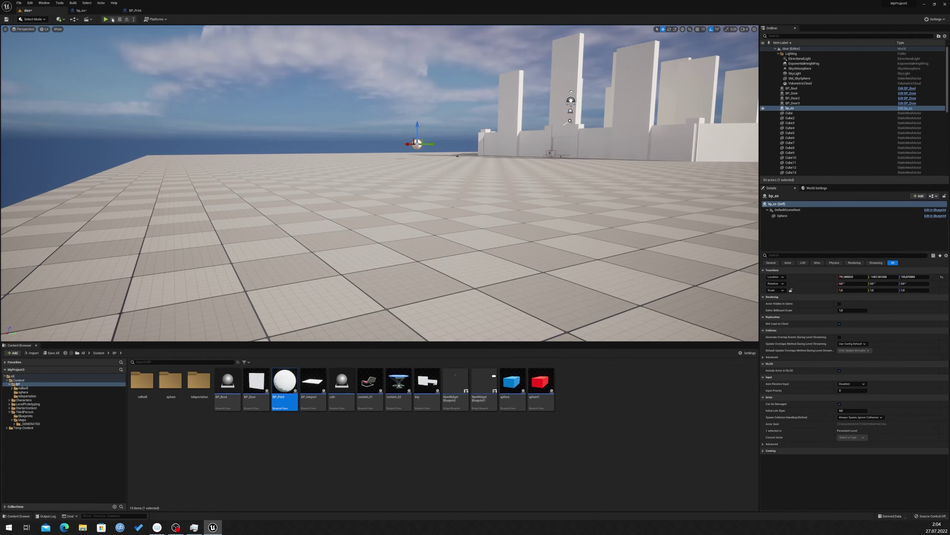
left_click(106, 19)
left_click(389, 192)
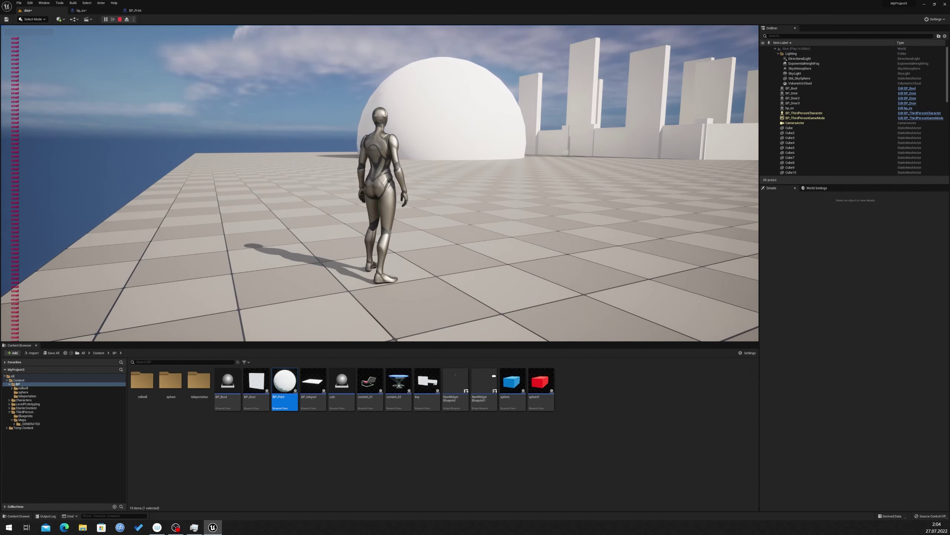
key("Escape")
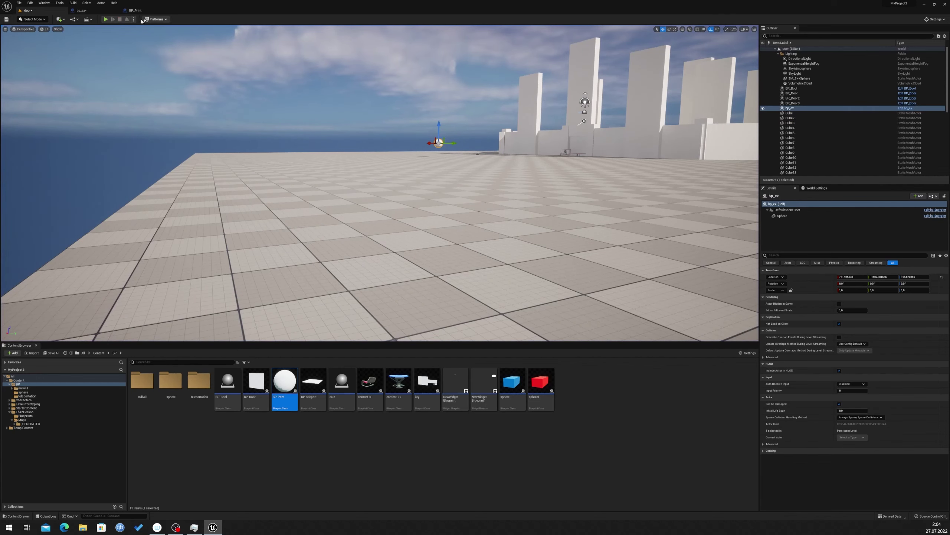
left_click(105, 19)
left_click(377, 156)
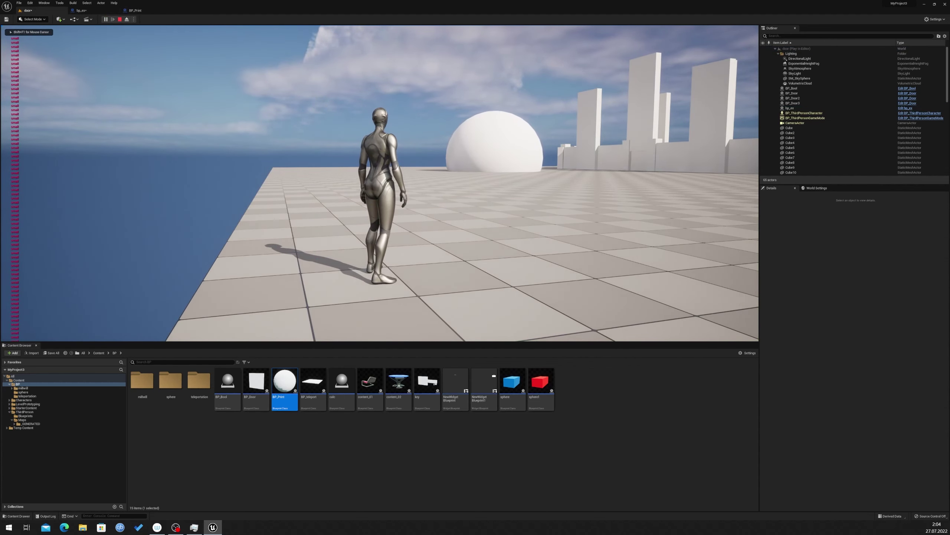
key("Escape")
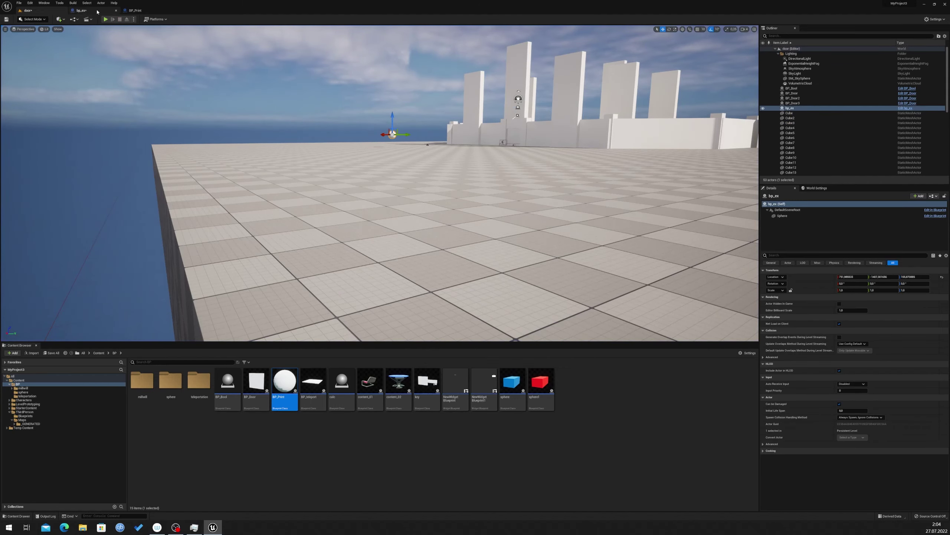
left_click(81, 10)
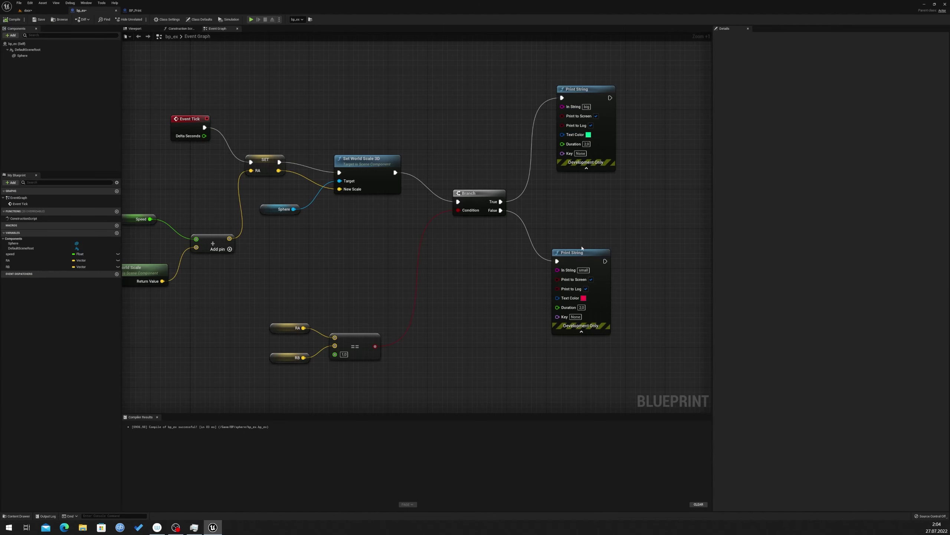
- Spread out the two Print String nodes beside the Branch
right_click_drag(566, 171, 432, 277)
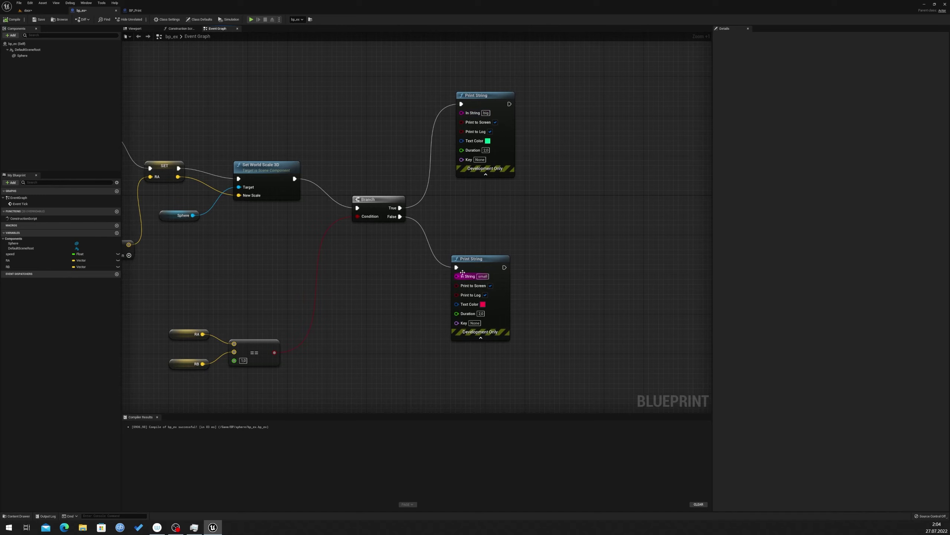
left_click_drag(464, 260, 552, 295)
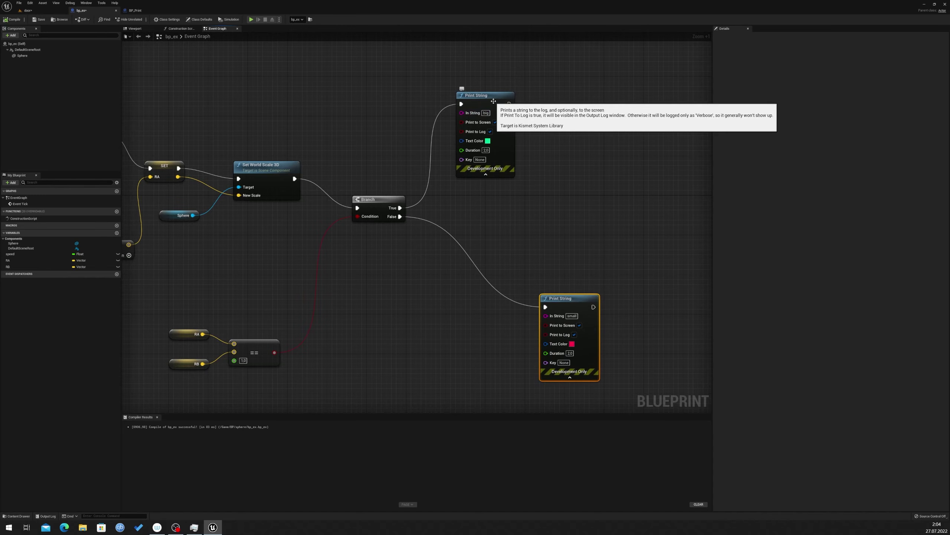
left_click_drag(493, 104, 586, 109)
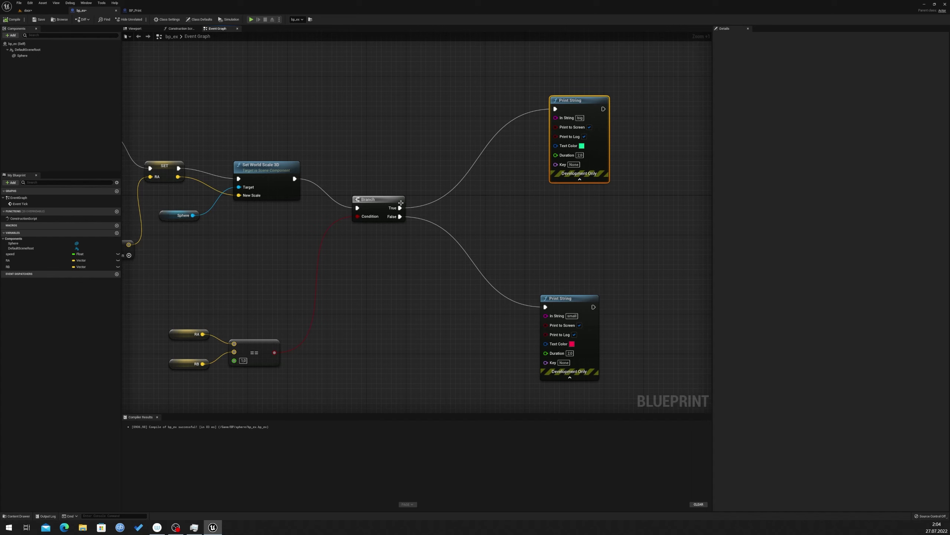
- Add a Destroy Actor node on Branch True and move the unused Print String down
left_click_drag(400, 207, 437, 143)
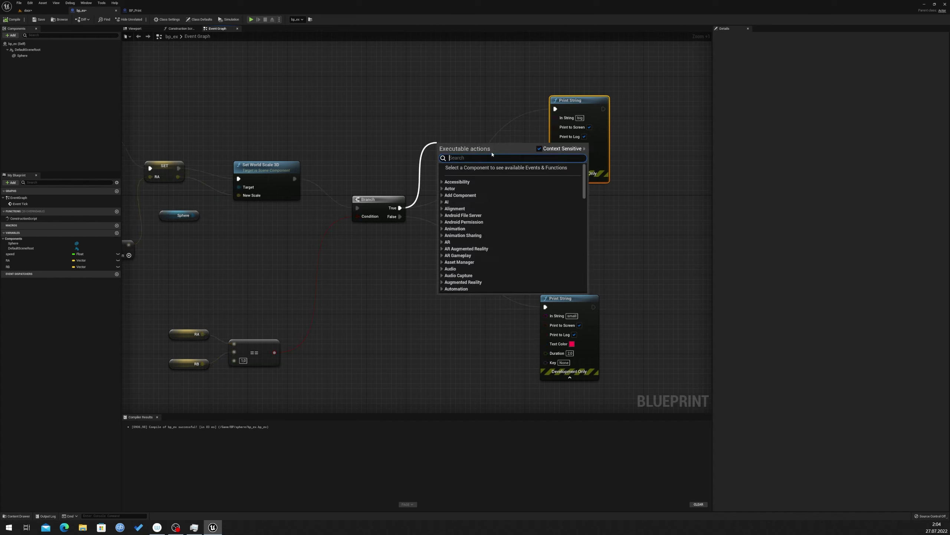
type("de")
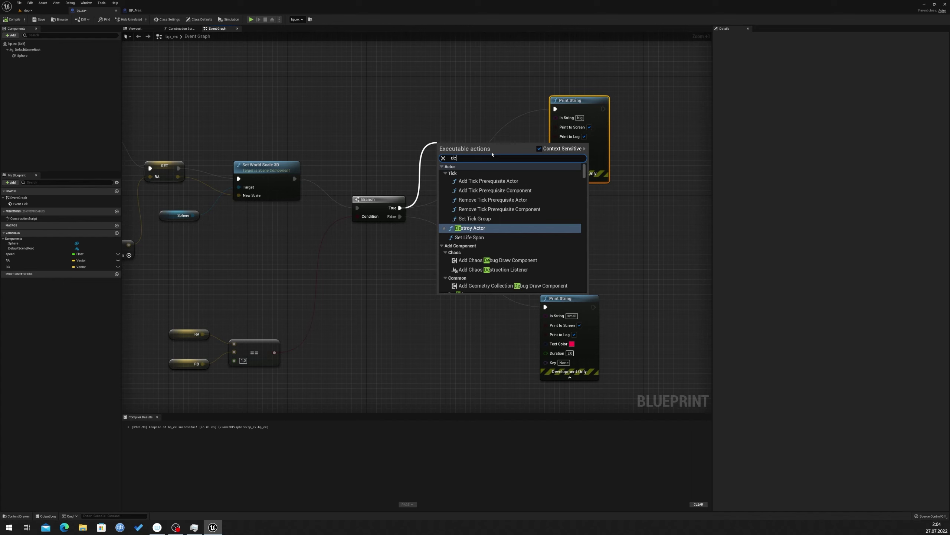
key("Down")
key("Down")
key("Up")
key("Up")
key("Return")
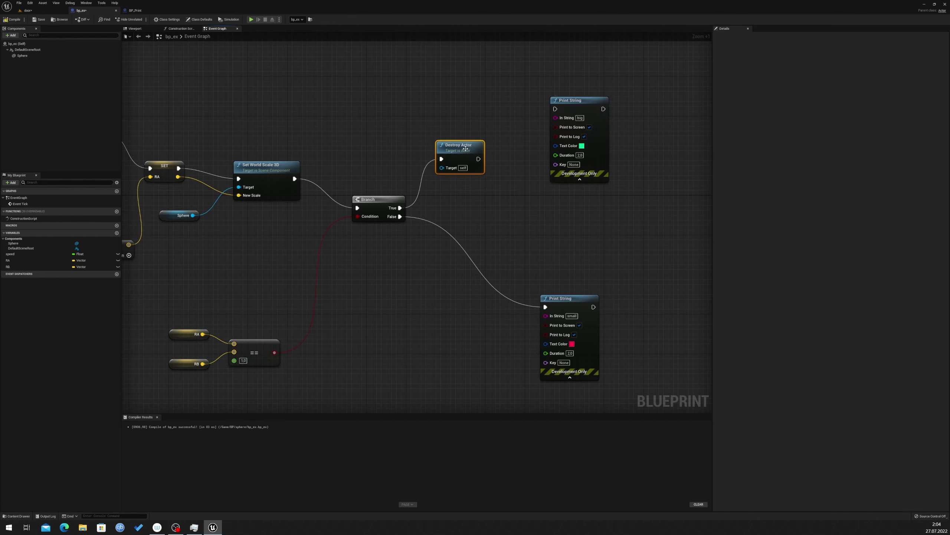
left_click_drag(458, 150, 513, 116)
left_click_drag(576, 101, 571, 189)
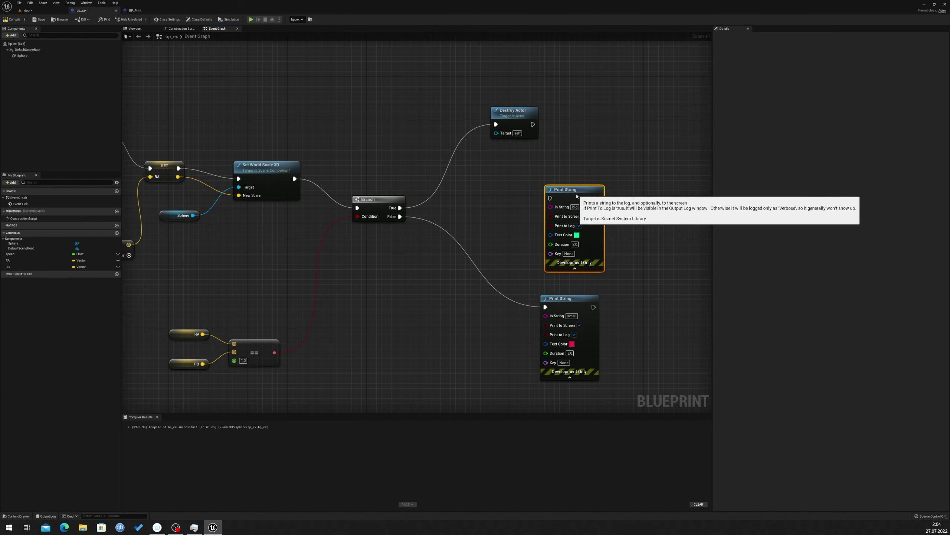
left_click(513, 209)
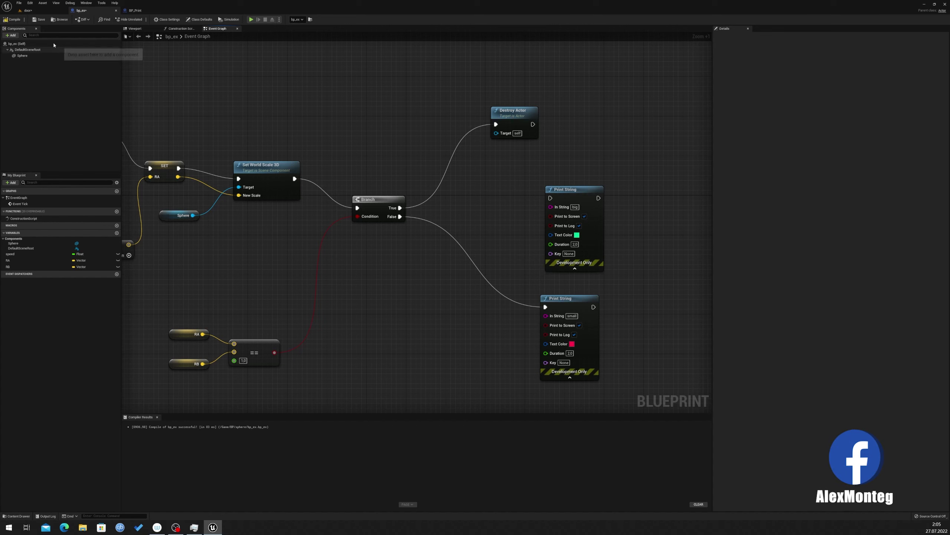
left_click(15, 19)
left_click(28, 10)
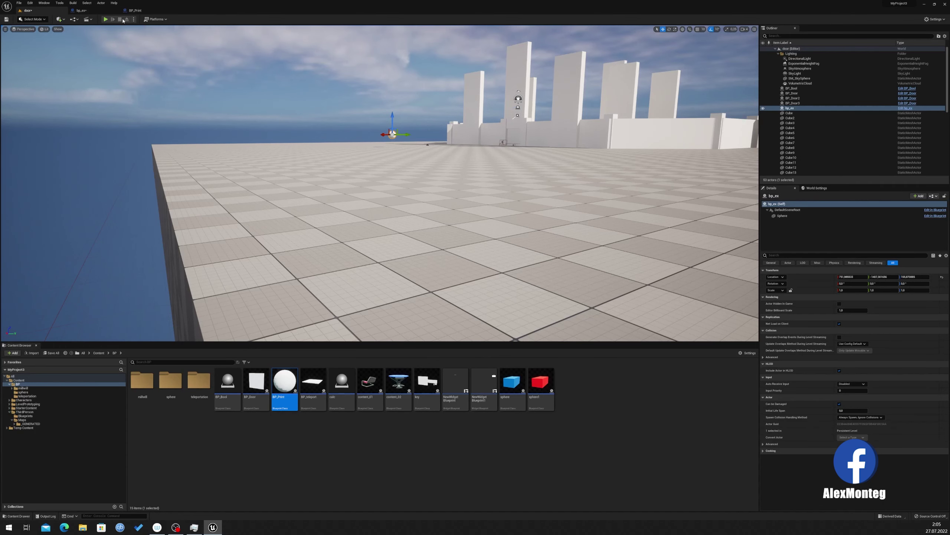
left_click(106, 18)
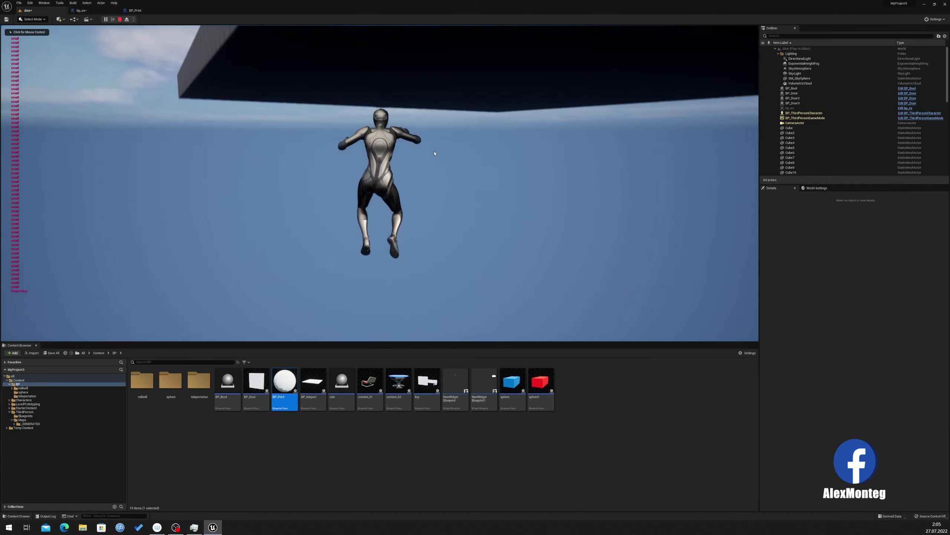
key("Escape")
mouse_move(265, 106)
right_mouse_down()
mouse_move(267, 56)
mouse_move(266, 150)
right_mouse_up()
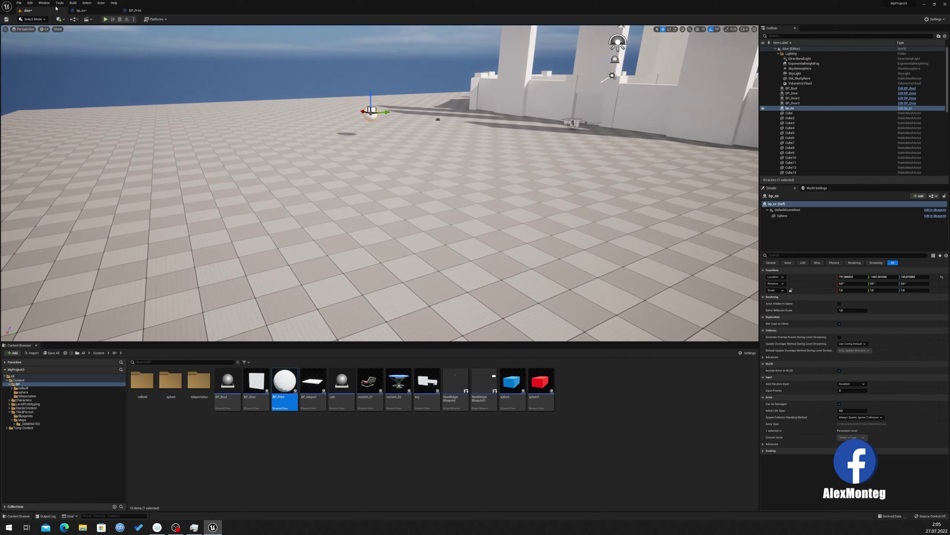
left_click(106, 19)
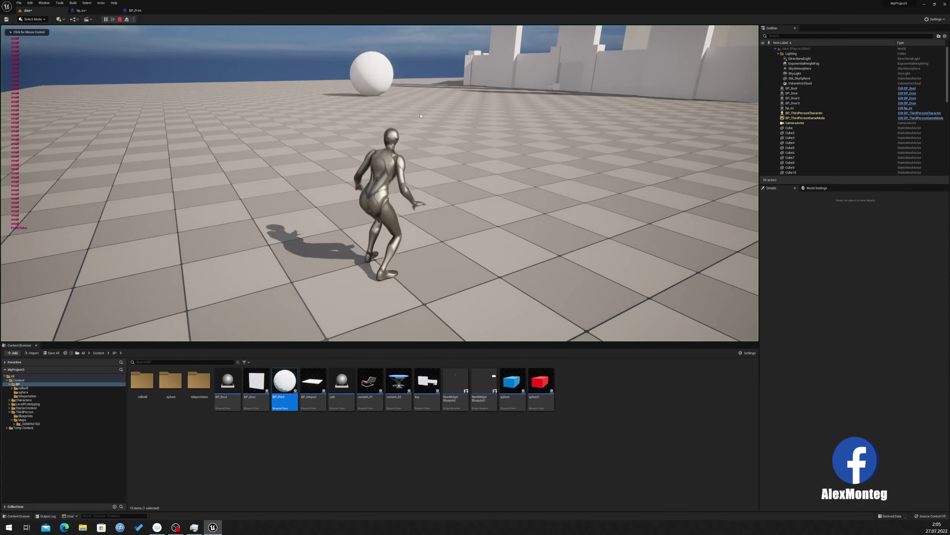
left_click(379, 184)
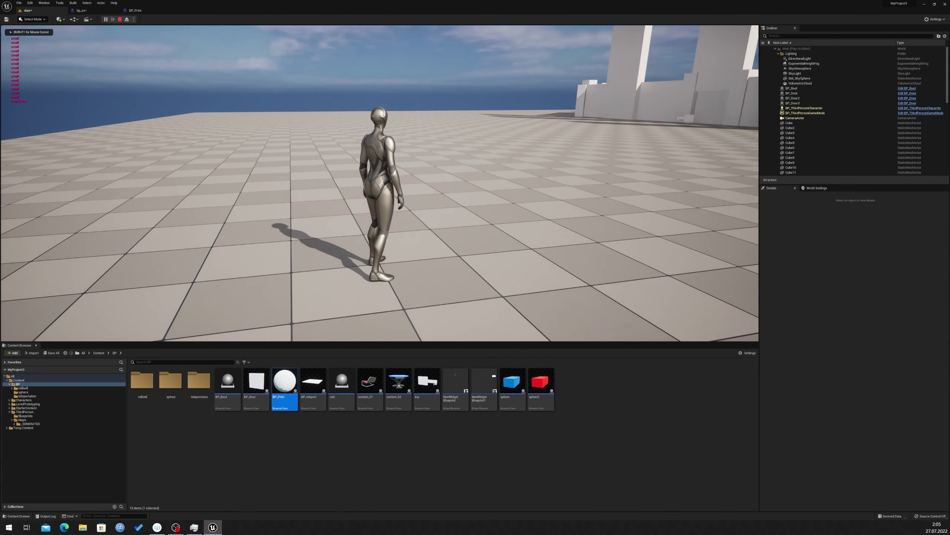
key("w")
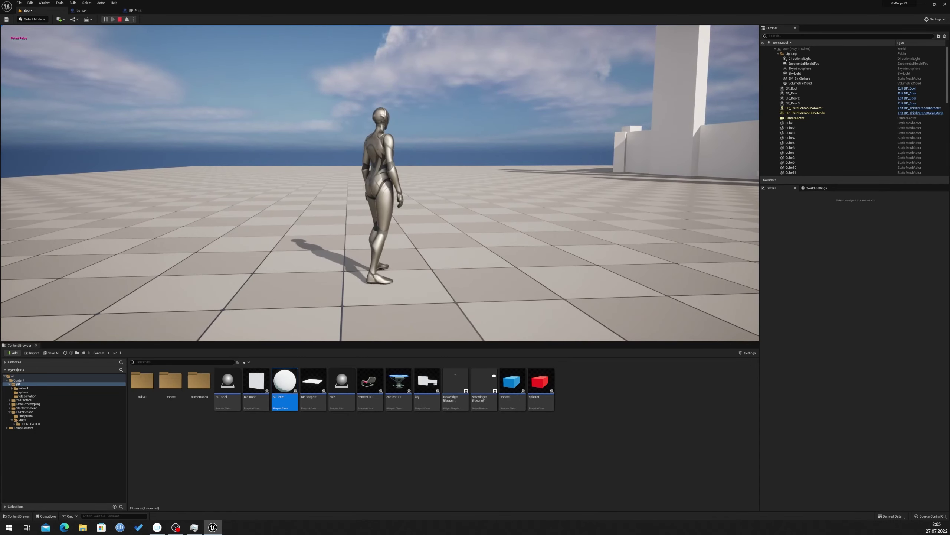
key("Escape")
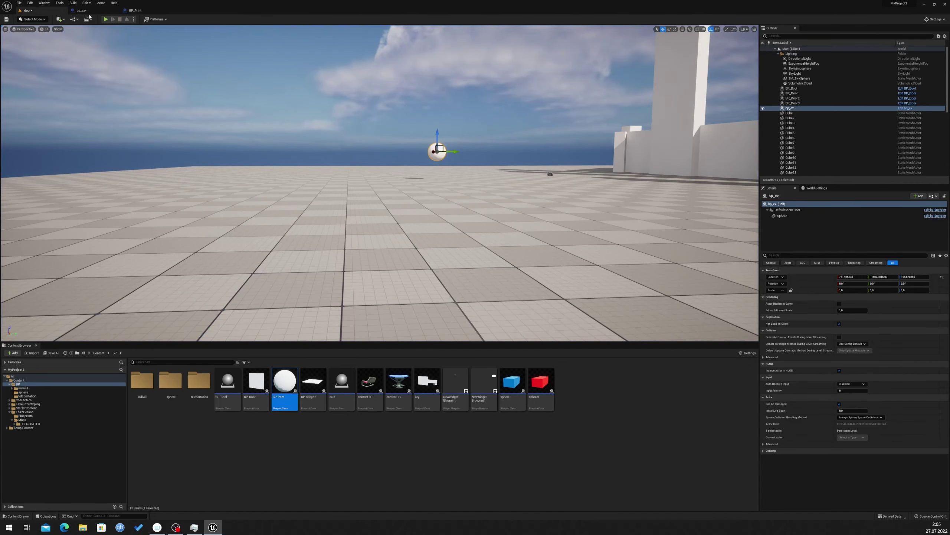
left_click(85, 10)
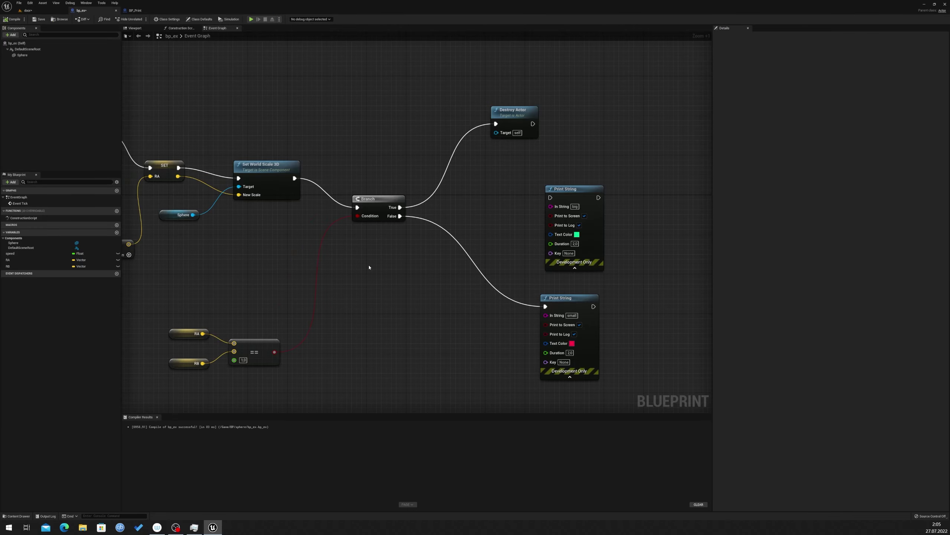
- Set RB's default vector to X 10, Y 10, Z 10, then return to the door level
right_click_drag(369, 268, 471, 235)
left_click(288, 330)
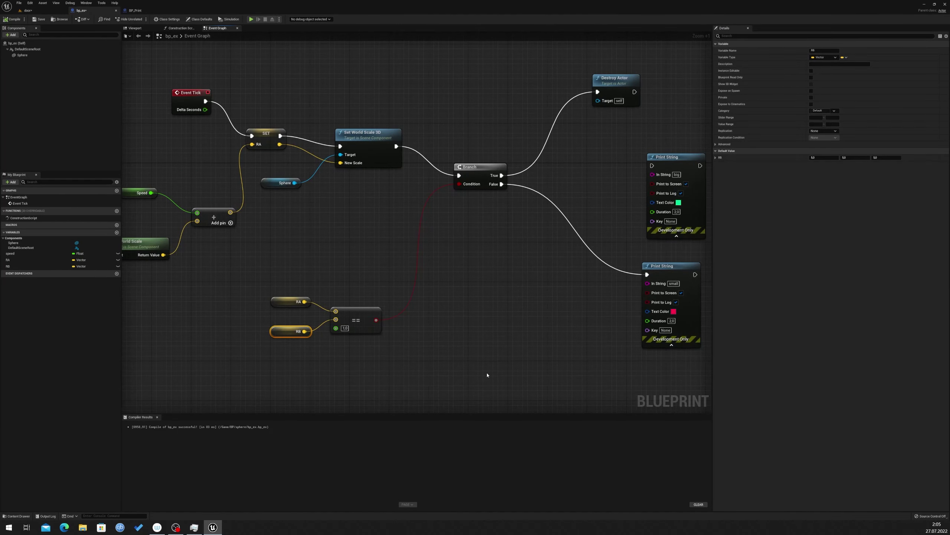
left_click(822, 158)
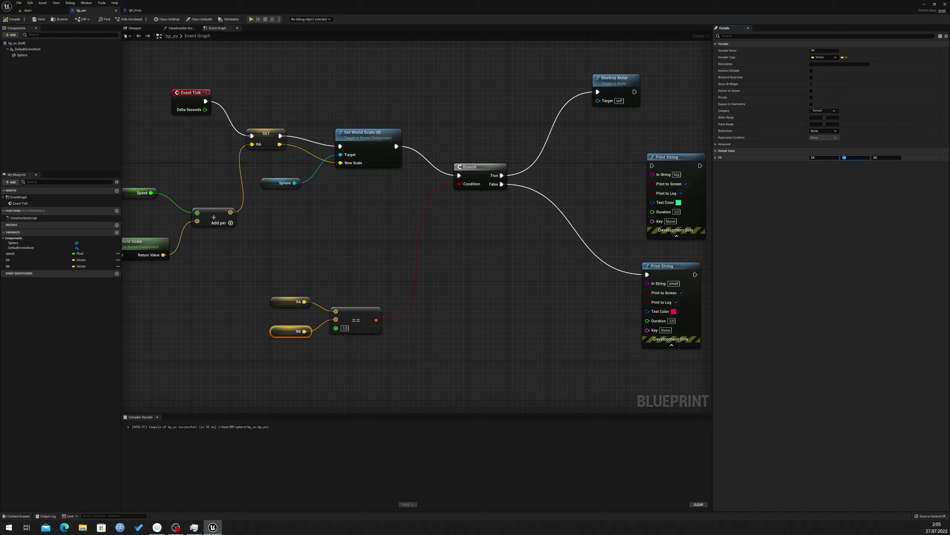
left_click_drag(822, 159, 819, 159)
left_click(821, 159)
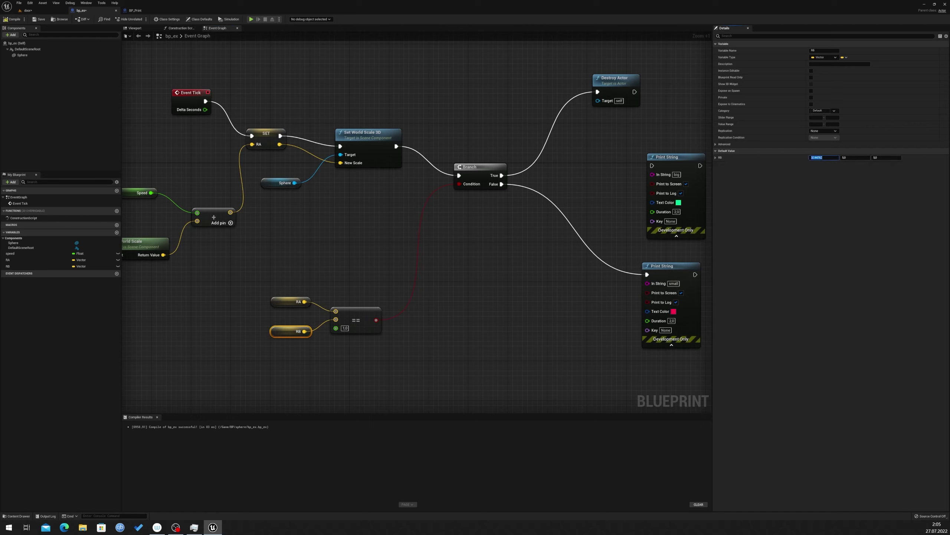
type("10")
key("Tab")
type("1010")
key("Tab")
type("0")
key("Tab")
left_click(850, 158)
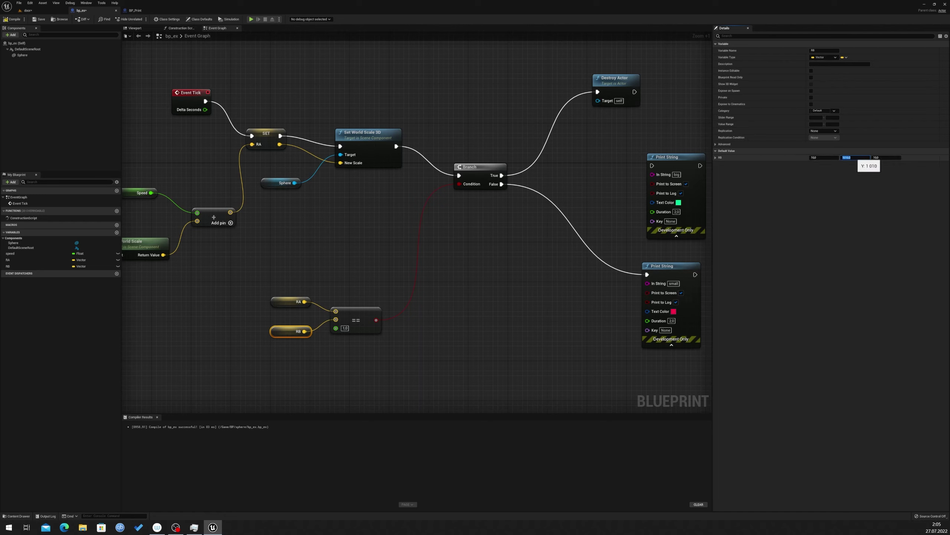
left_click(440, 268)
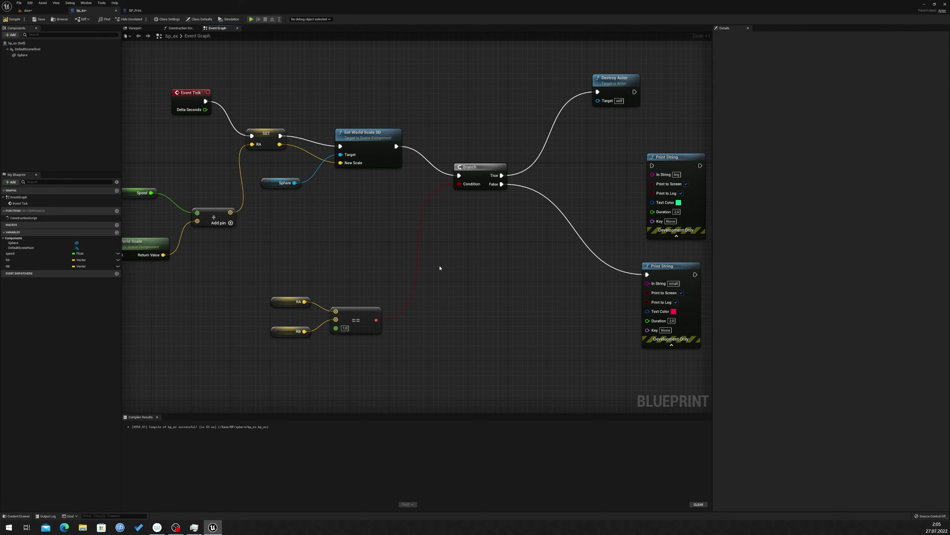
left_click(27, 10)
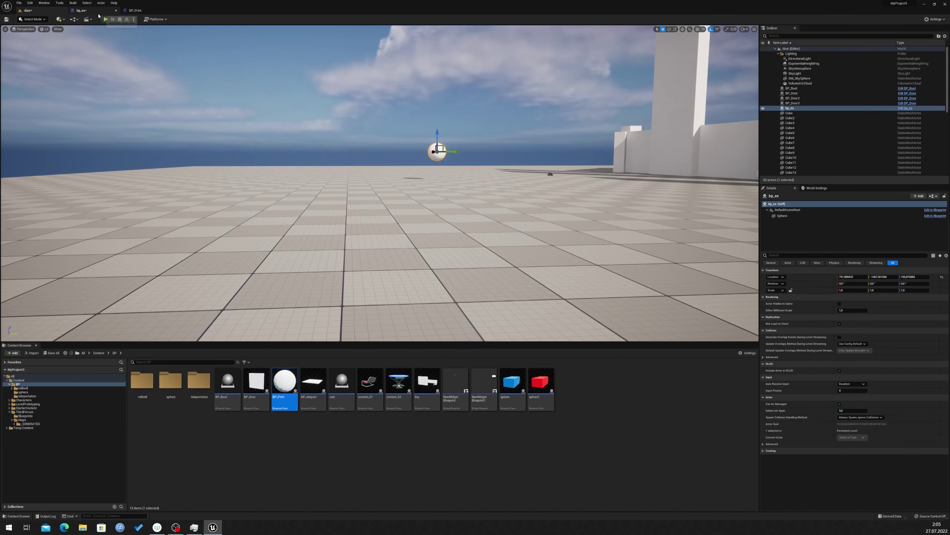
- Play-test the level to watch the sphere grow and vanish, then return to bp_ex
left_click(105, 19)
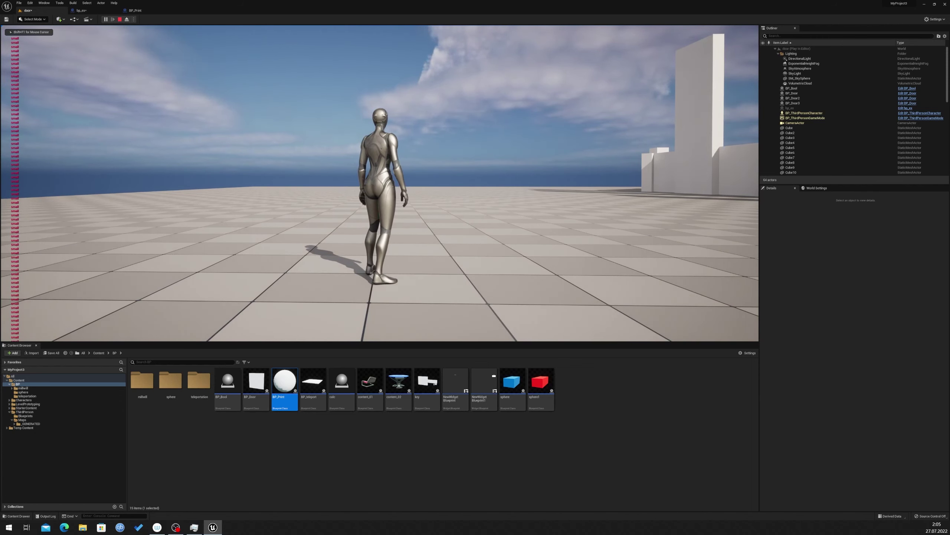
key("Escape")
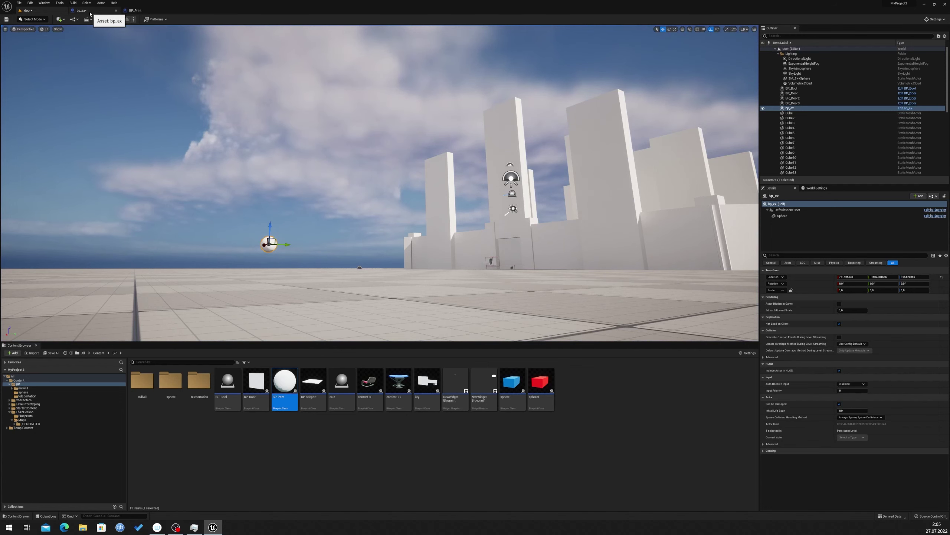
left_click(80, 10)
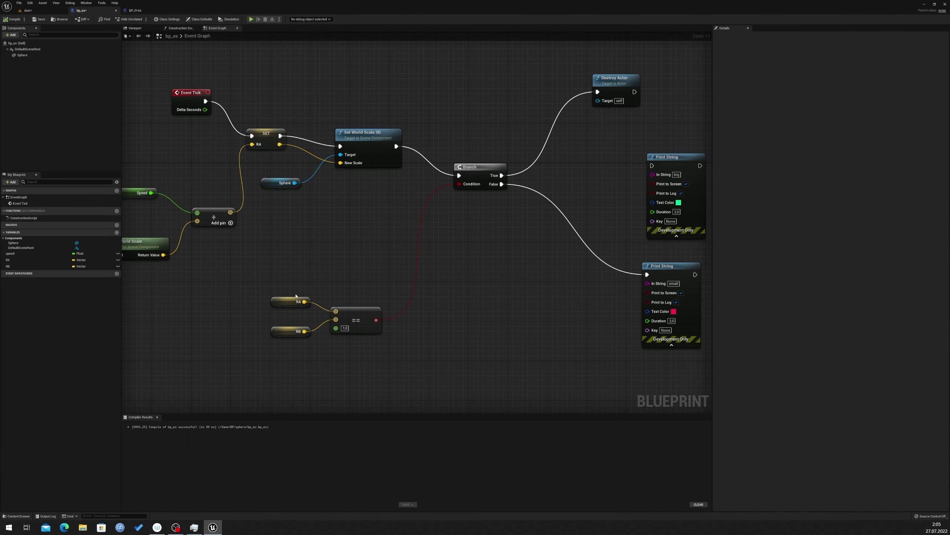
- Move Destroy Actor up and delete the upper Print String node
left_click(289, 297)
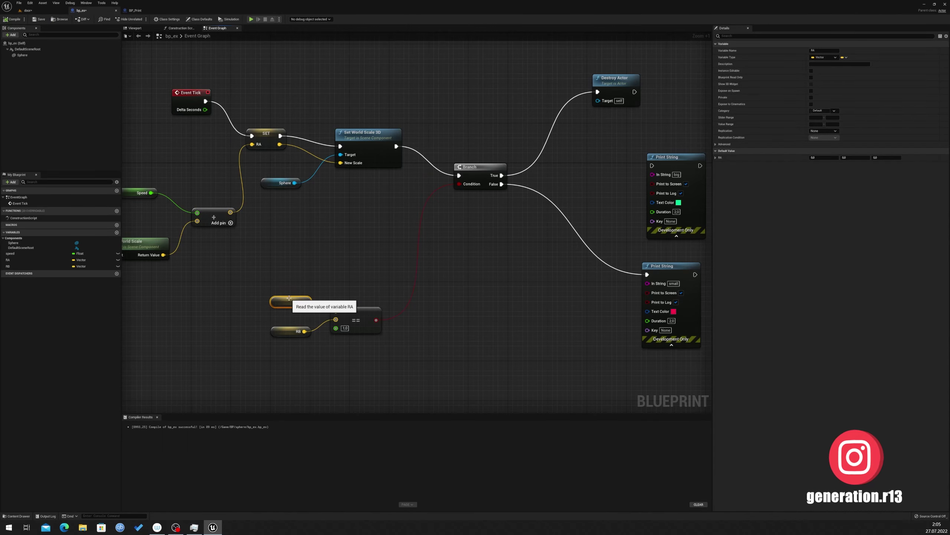
right_click_drag(534, 263, 445, 284)
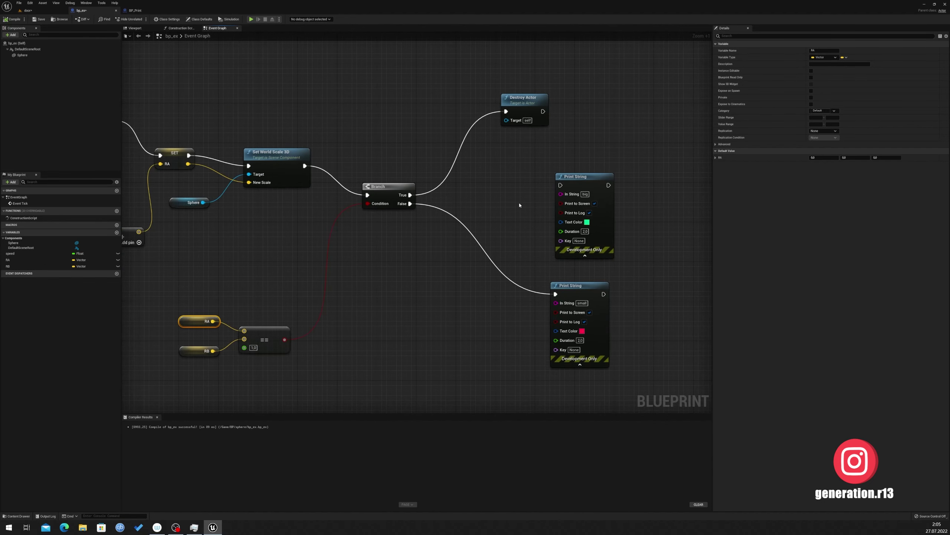
right_click_drag(520, 205, 450, 212)
left_click_drag(452, 112, 600, 88)
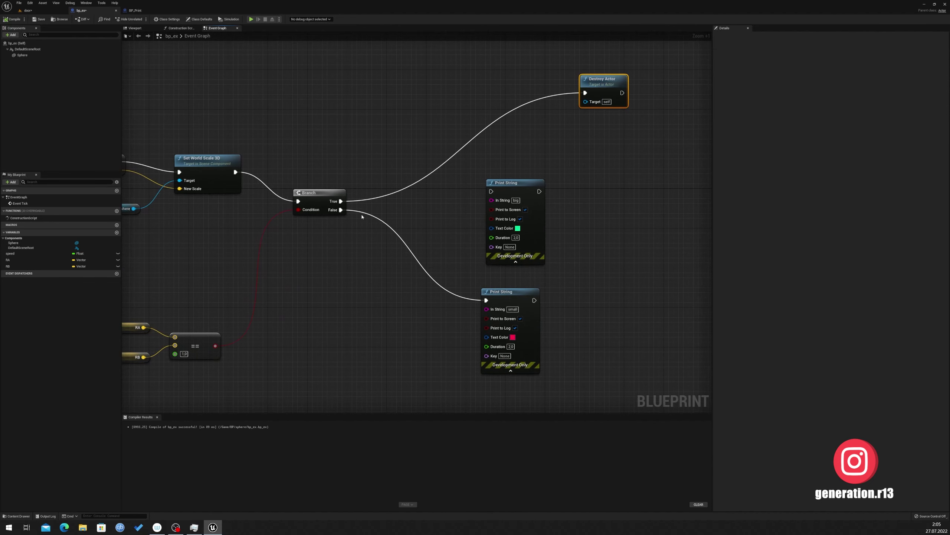
left_click(532, 198)
key("Delete")
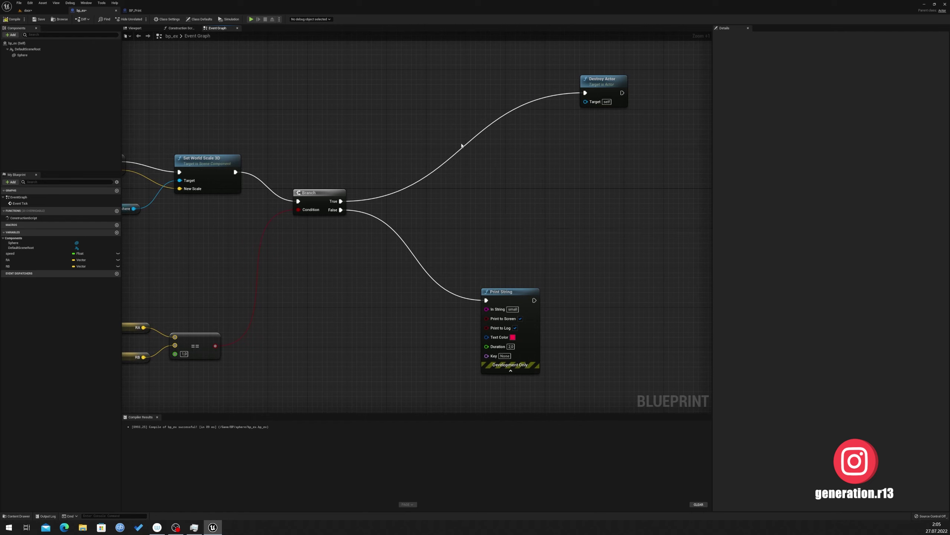
- Add a Spawn Emitter at Location node via the 'spawn' action search
right_click(394, 128)
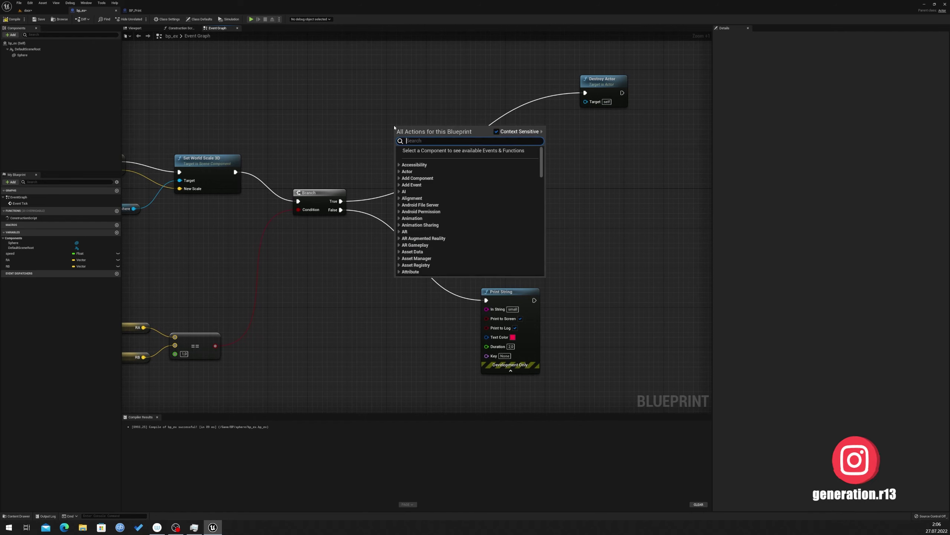
type("spwan")
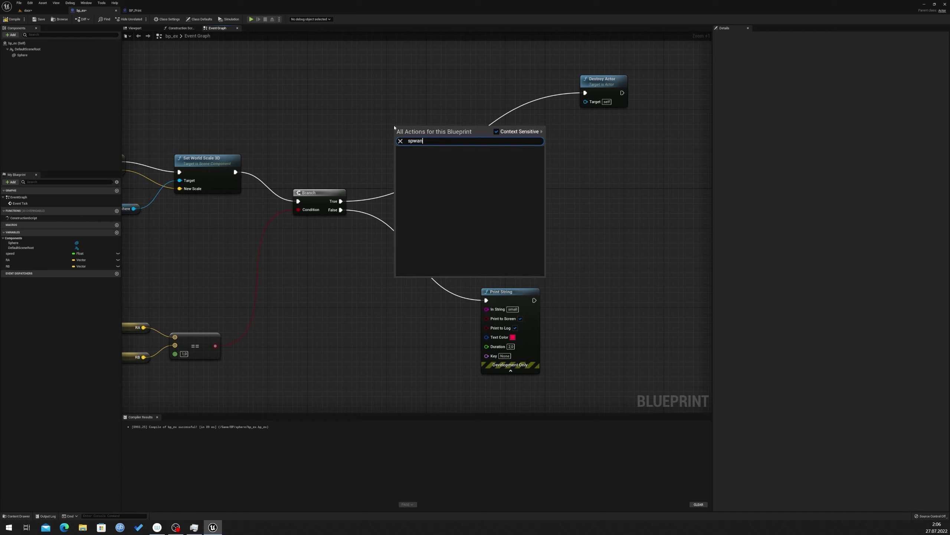
key("ctrl+a")
key("BackSpace")
type("sp")
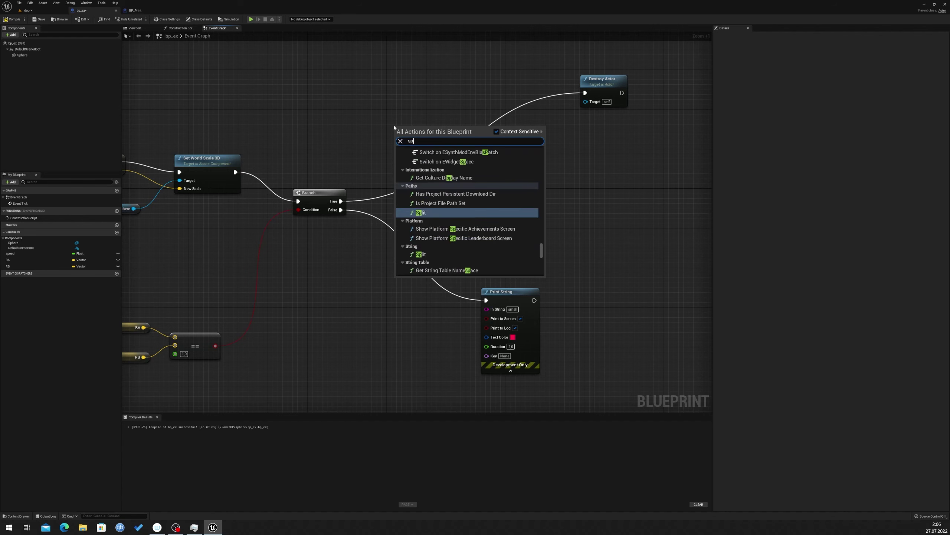
type("w")
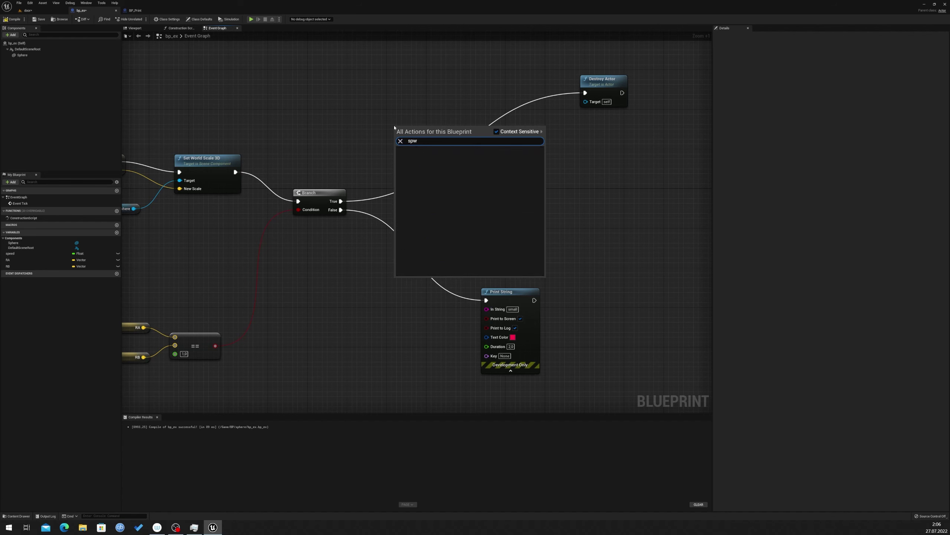
key("BackSpace")
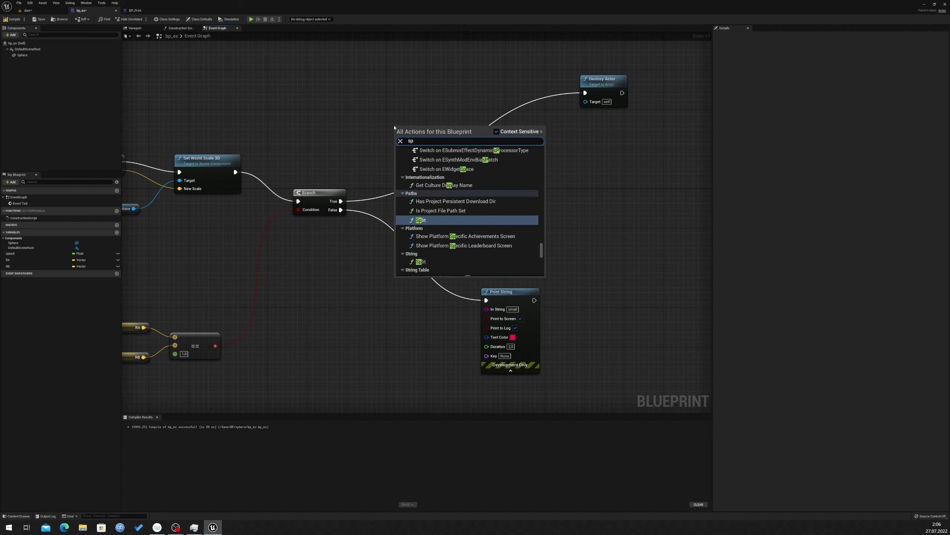
type("a")
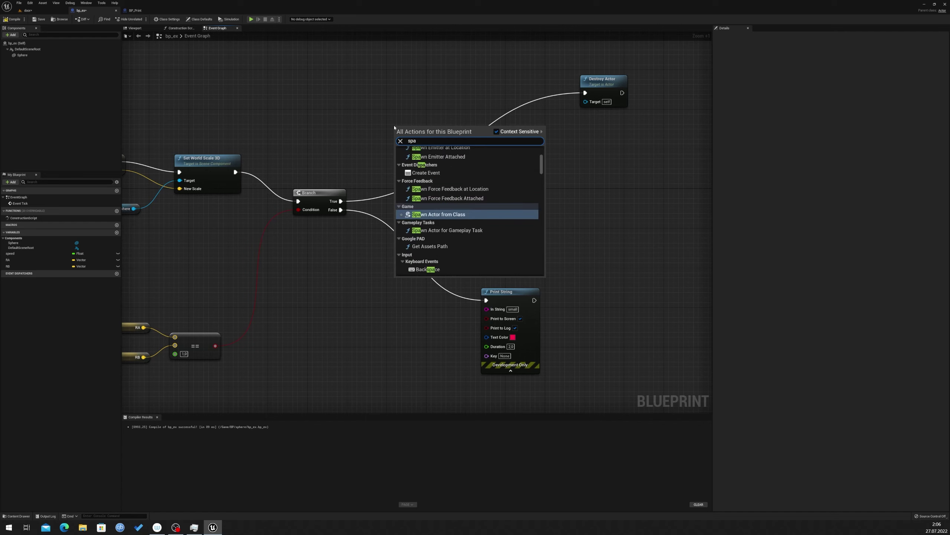
type("w")
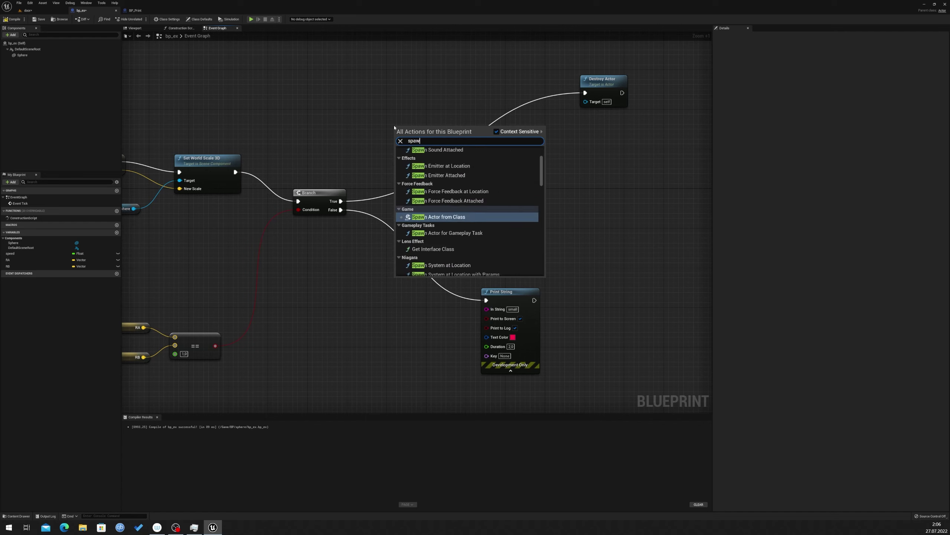
type("n")
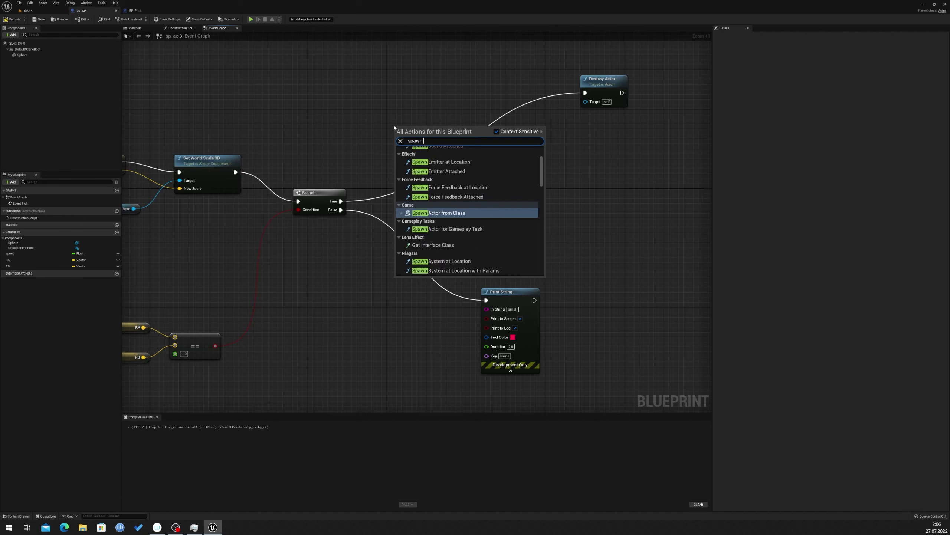
key("Down")
key("Up")
key("Up")
key("Up")
key("Up")
key("Up")
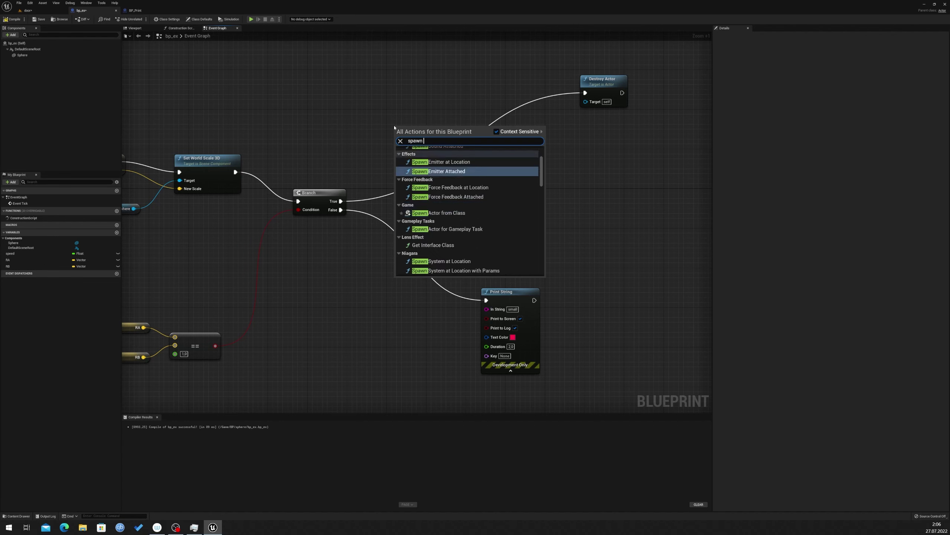
key("Return")
- Place Spawn Emitter at Location on the True path and chain it into Destroy Actor
left_click_drag(447, 128, 477, 79)
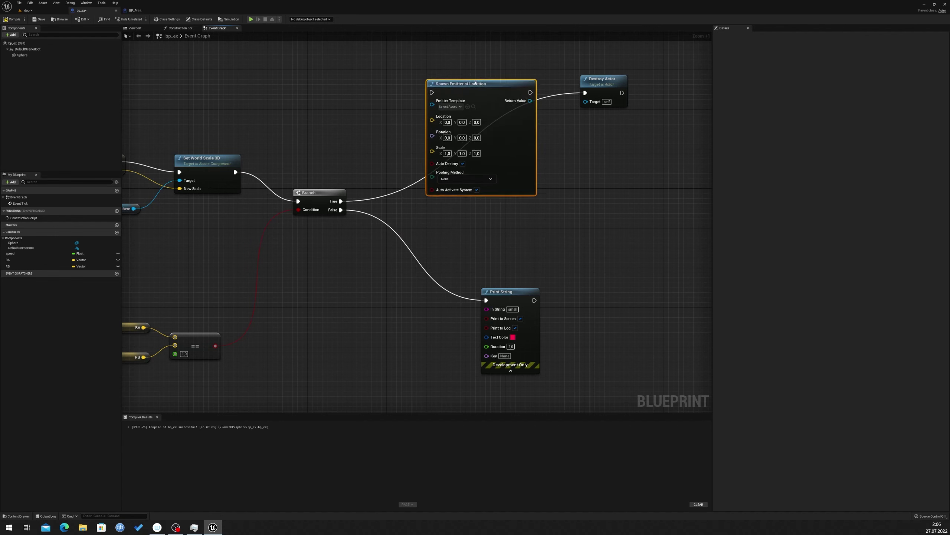
left_click_drag(341, 202, 432, 87)
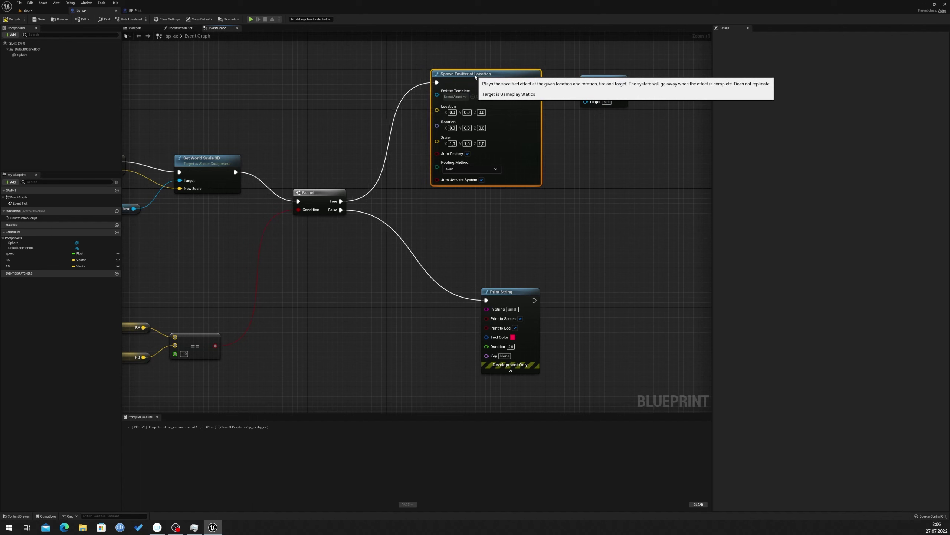
mouse_move(565, 90)
left_mouse_down()
mouse_move(585, 92)
mouse_move(566, 85)
left_mouse_up()
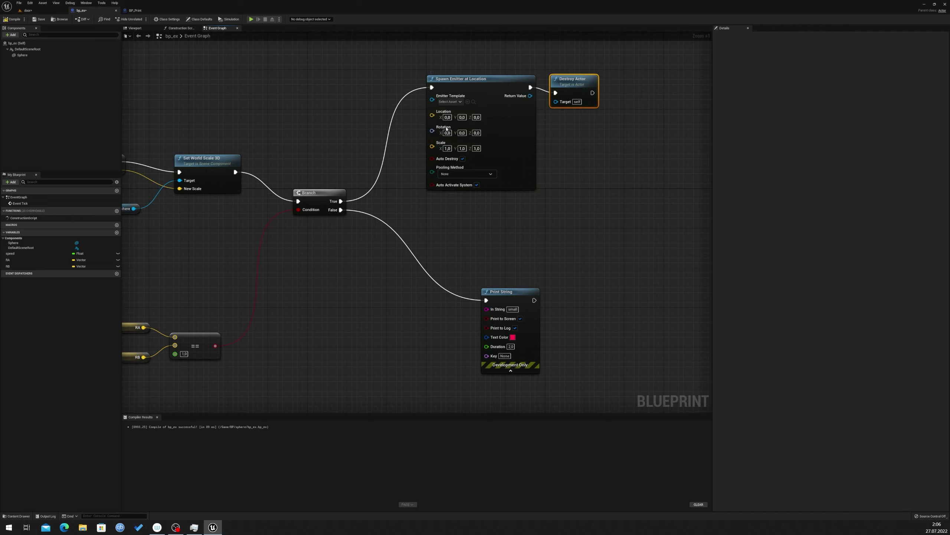
- Set the Spawn Emitter at Location node's Emitter Template to P_Explosion
right_click_drag(432, 147, 500, 168)
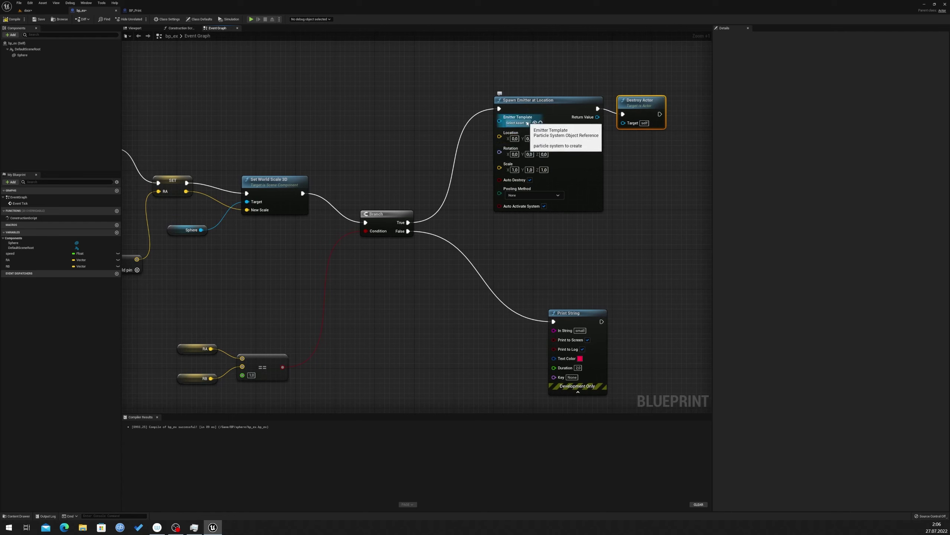
left_click(518, 123)
left_click(515, 140)
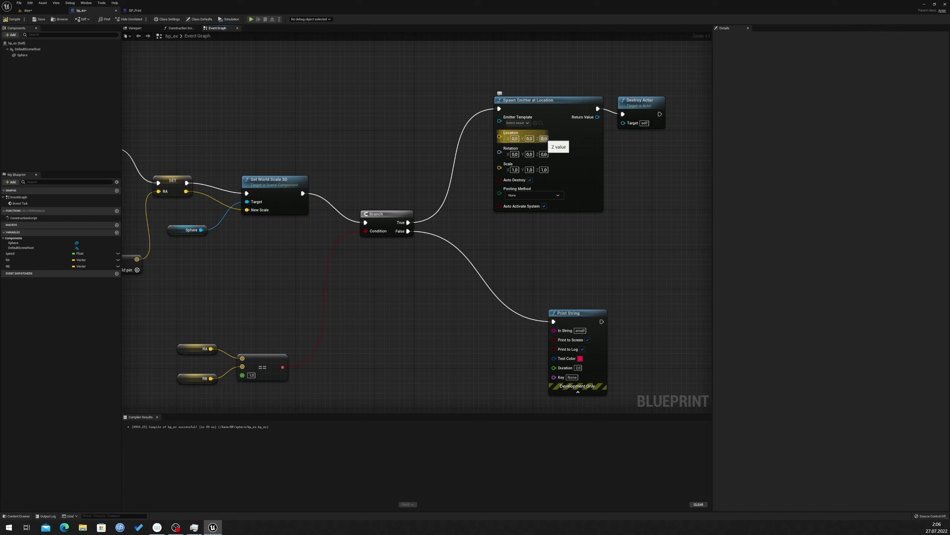
left_click(517, 122)
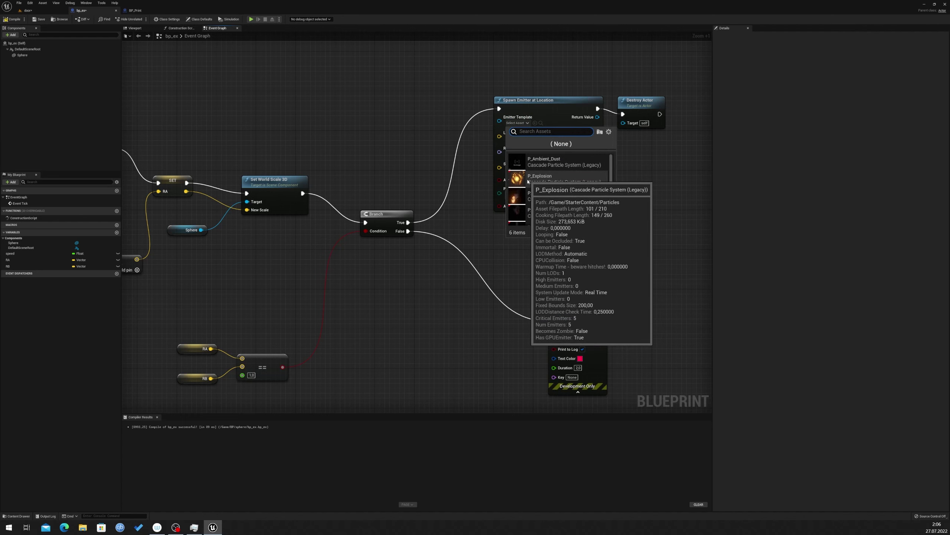
left_click(528, 179)
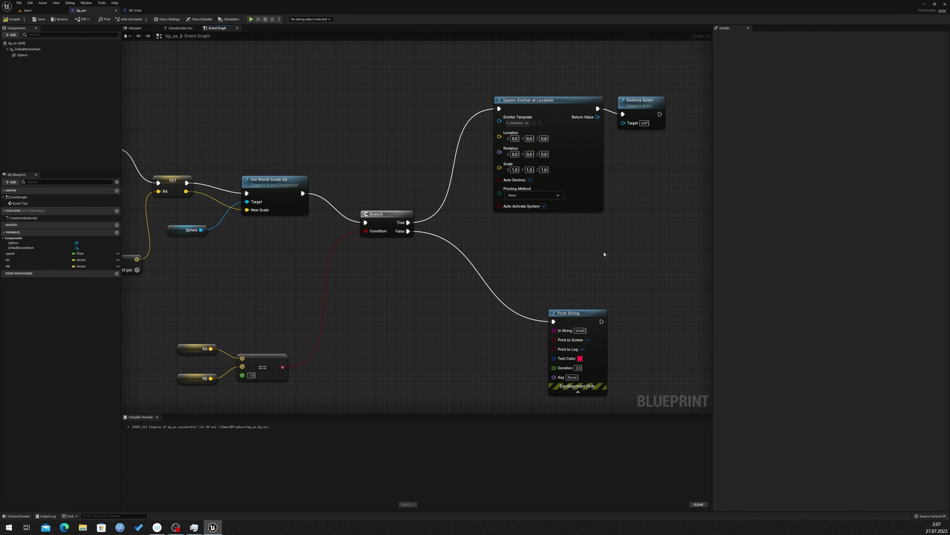
- Rearrange the graph, moving the Spawn Emitter and Destroy Actor nodes further right
right_click_drag(604, 254, 522, 265)
left_click_drag(618, 266, 435, 59)
left_click_drag(448, 121, 610, 127)
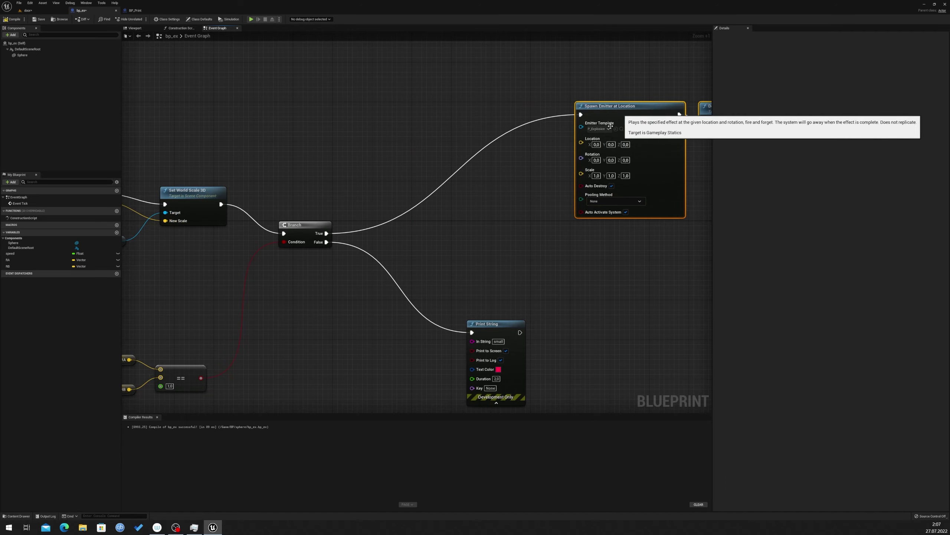
mouse_move(461, 221)
right_mouse_down()
mouse_move(489, 206)
mouse_move(710, 164)
right_mouse_up()
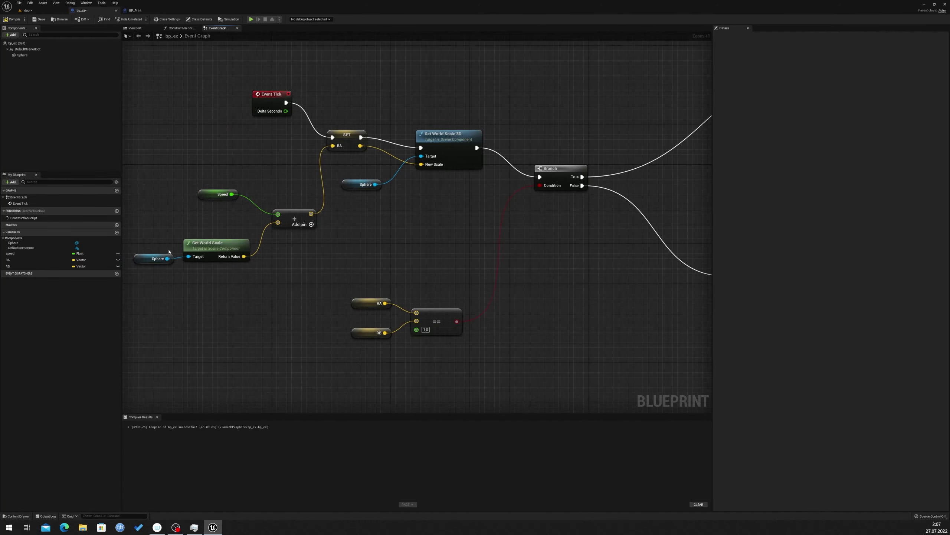
left_click_drag(149, 234, 229, 272)
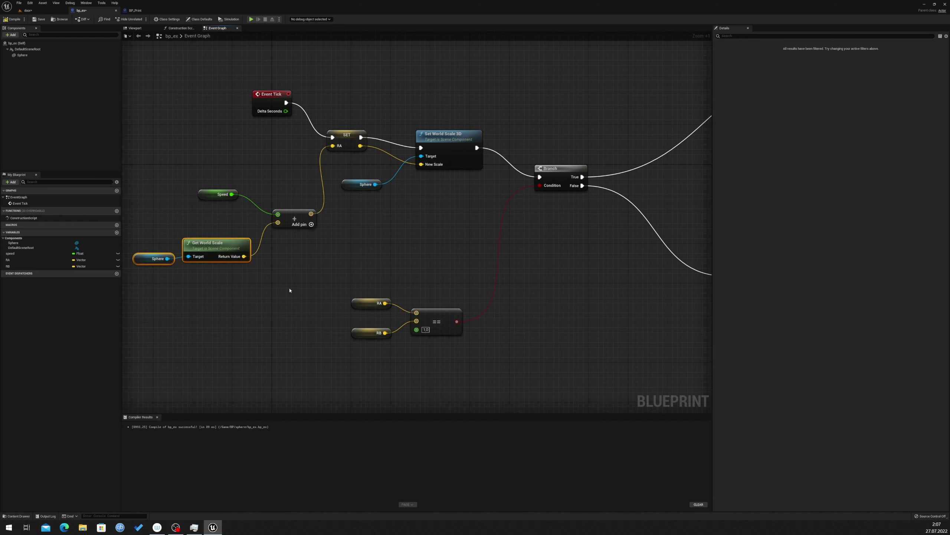
scroll(297, 290, "down", 3)
left_click(215, 278)
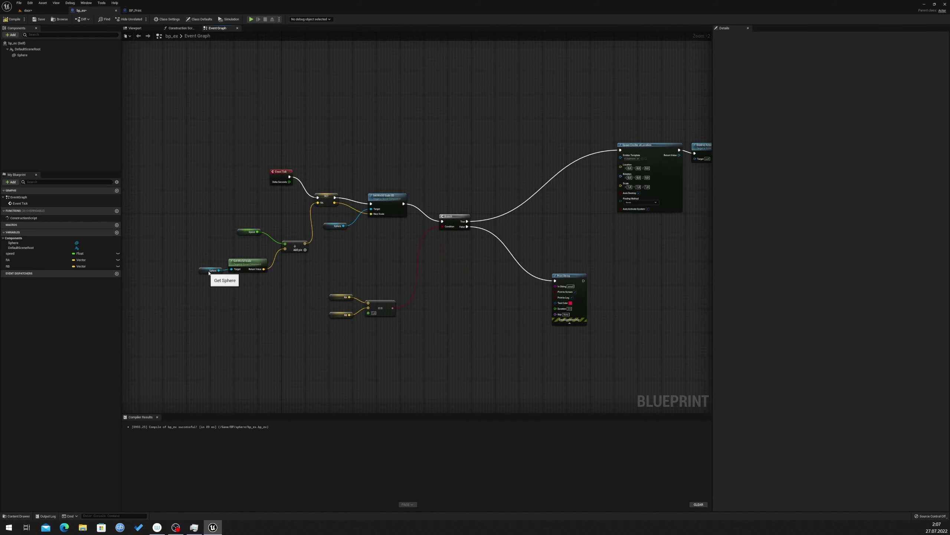
left_click_drag(208, 273, 483, 153)
key("ctrl+z")
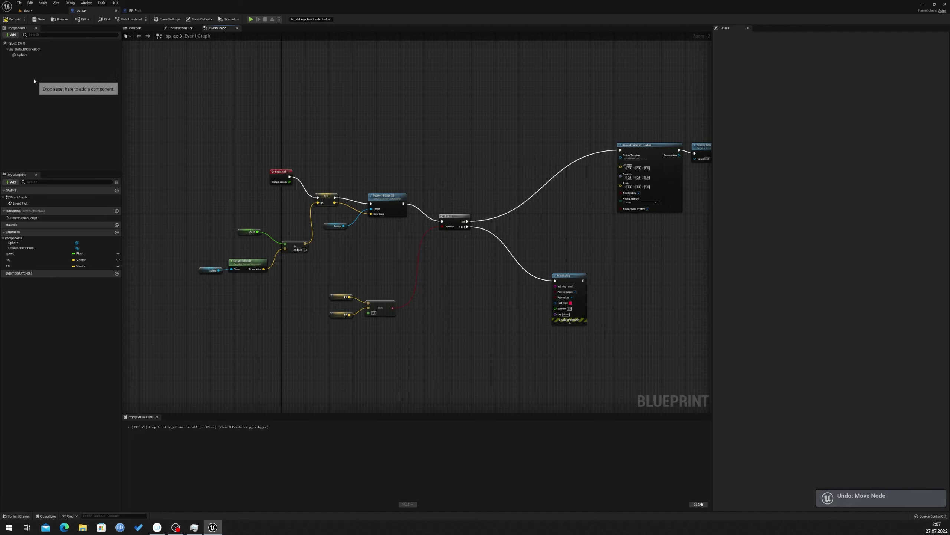
- Add a Sphere reference with a Get World Location node near the spawn node
left_click_drag(22, 55, 544, 158)
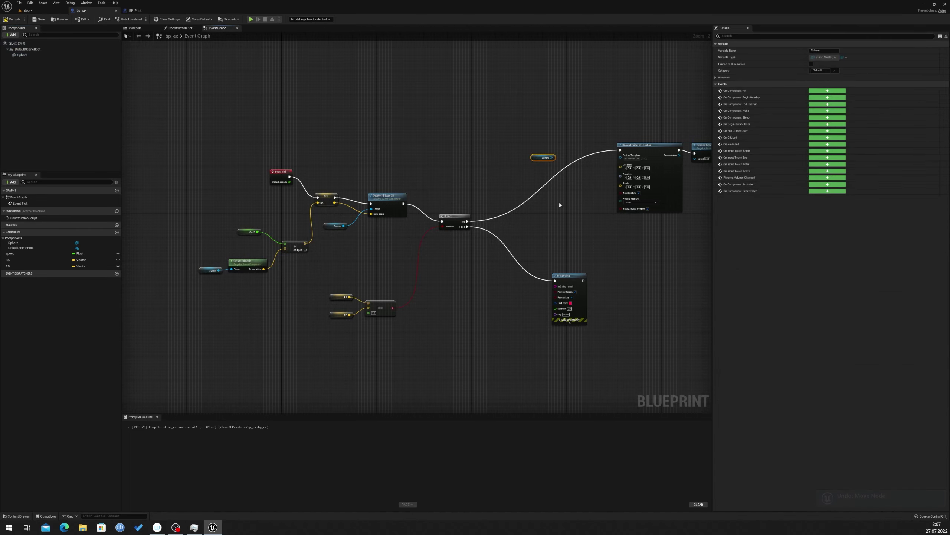
right_click_drag(560, 205, 478, 215)
scroll(526, 202, "up", 2)
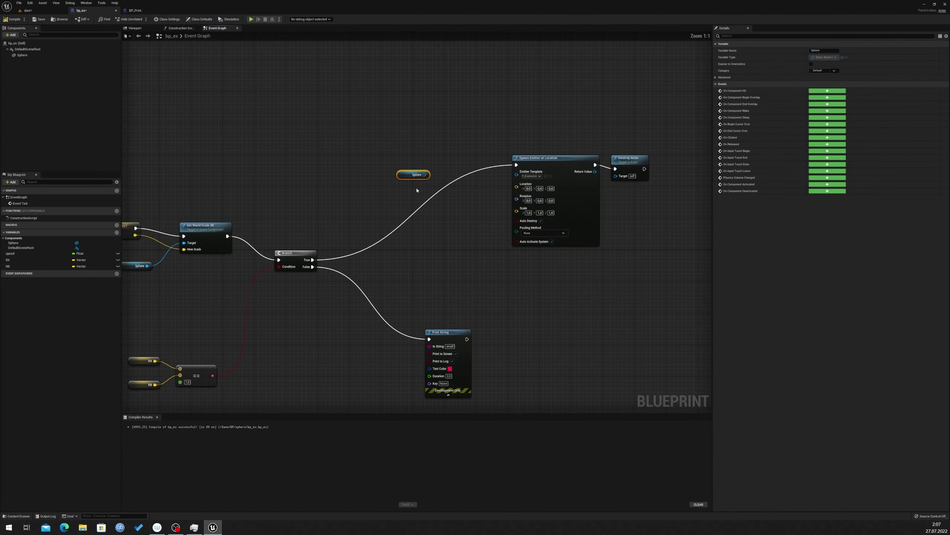
mouse_move(415, 173)
left_mouse_down()
mouse_move(395, 173)
mouse_move(449, 243)
left_mouse_up()
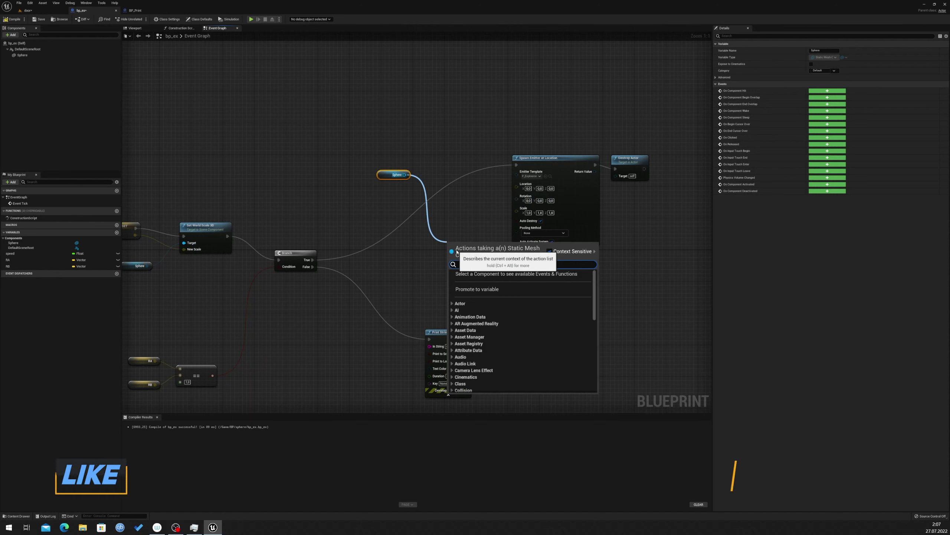
type("get loc")
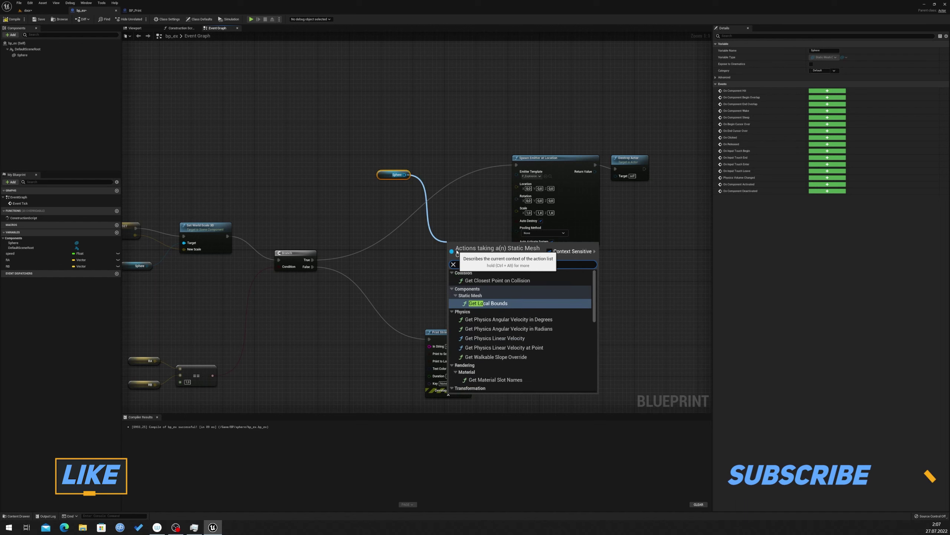
type("a")
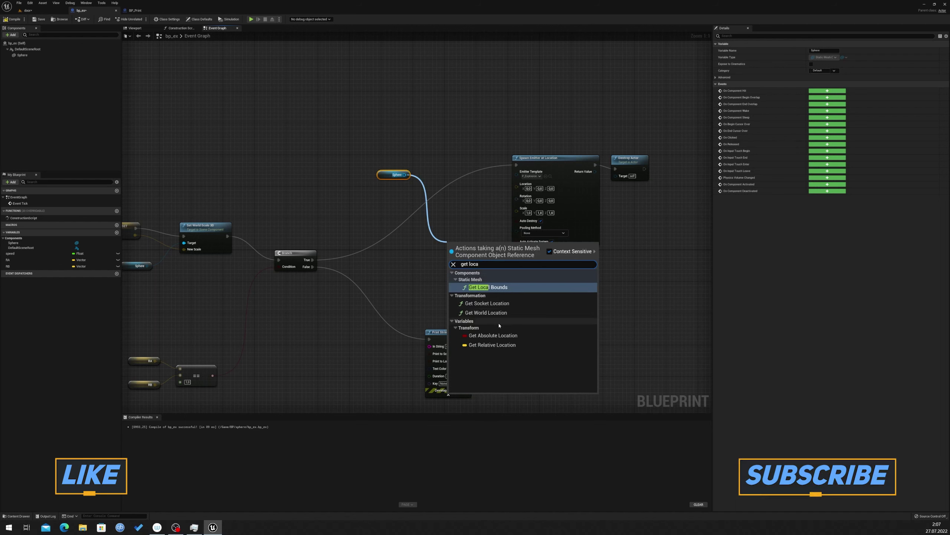
left_click(494, 313)
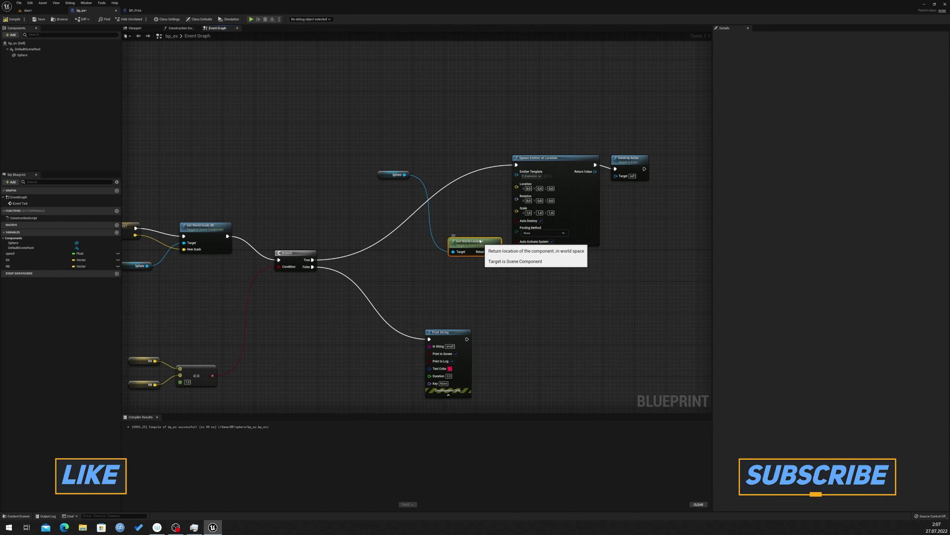
left_click_drag(490, 255, 475, 199)
- Wire the sphere's world location into Spawn Emitter's Location and compile the blueprint
right_click_drag(474, 199, 419, 223)
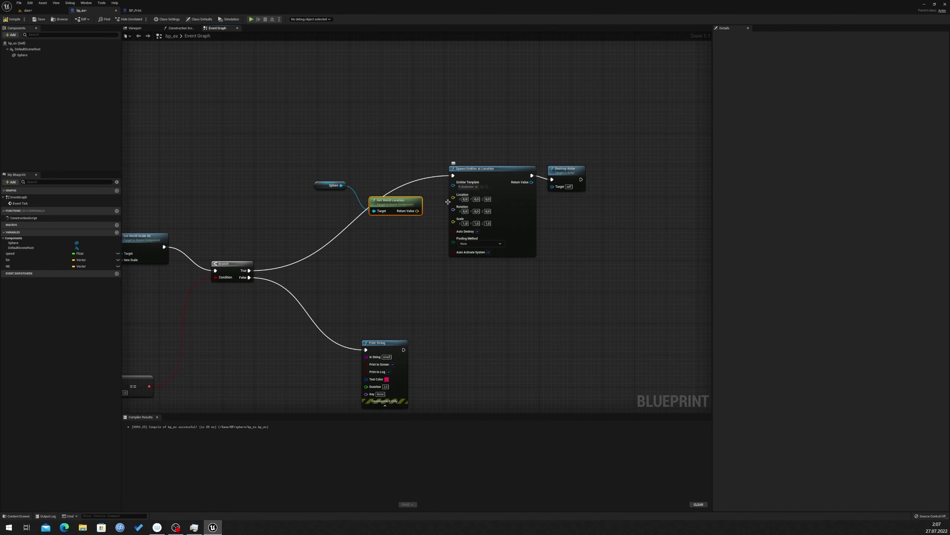
left_click_drag(417, 211, 453, 194)
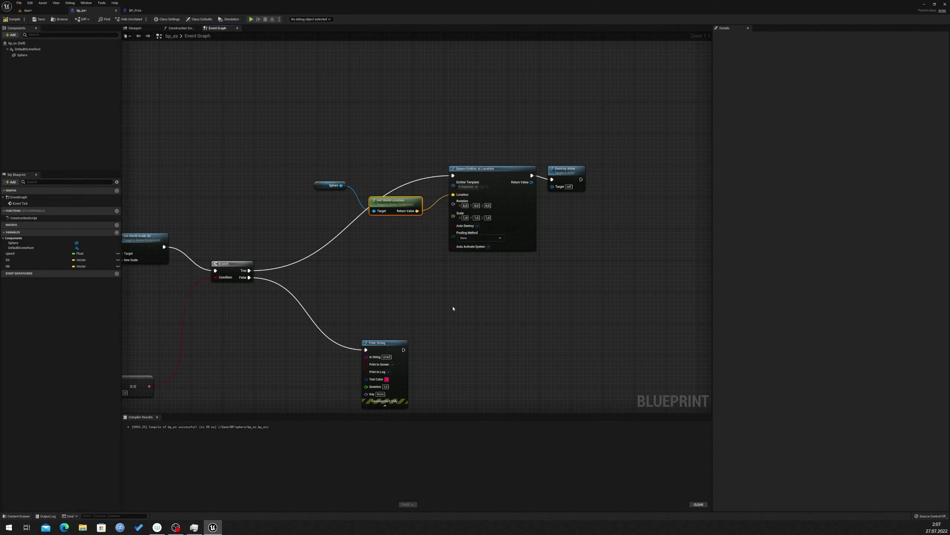
left_click(12, 19)
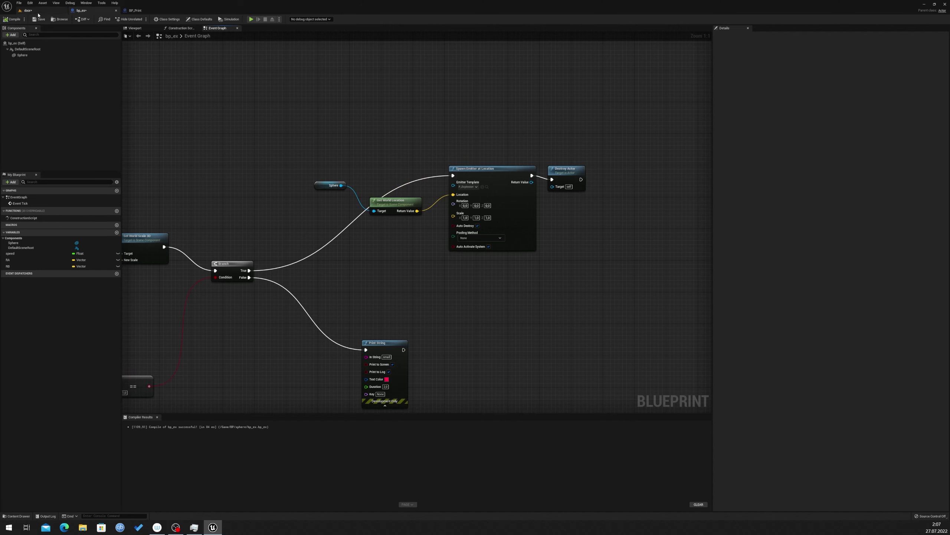
left_click(38, 13)
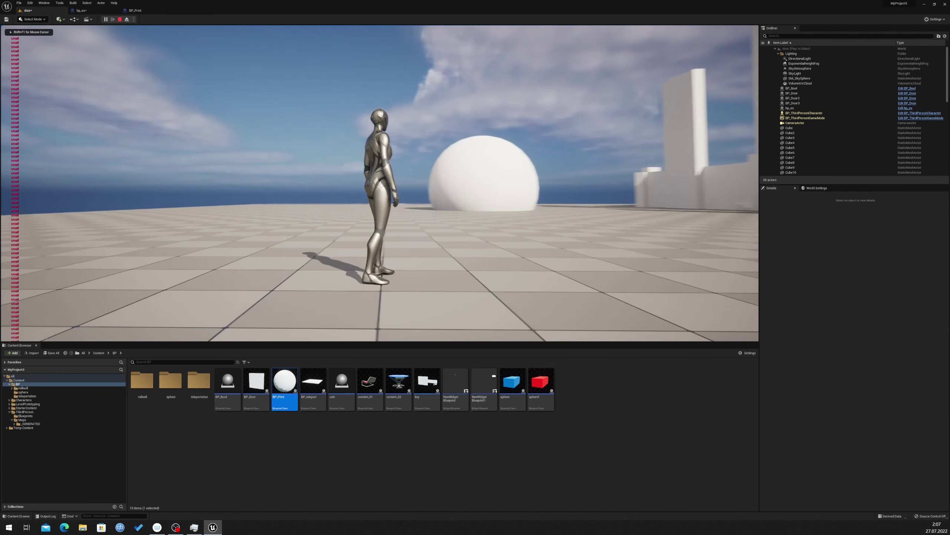
key("e")
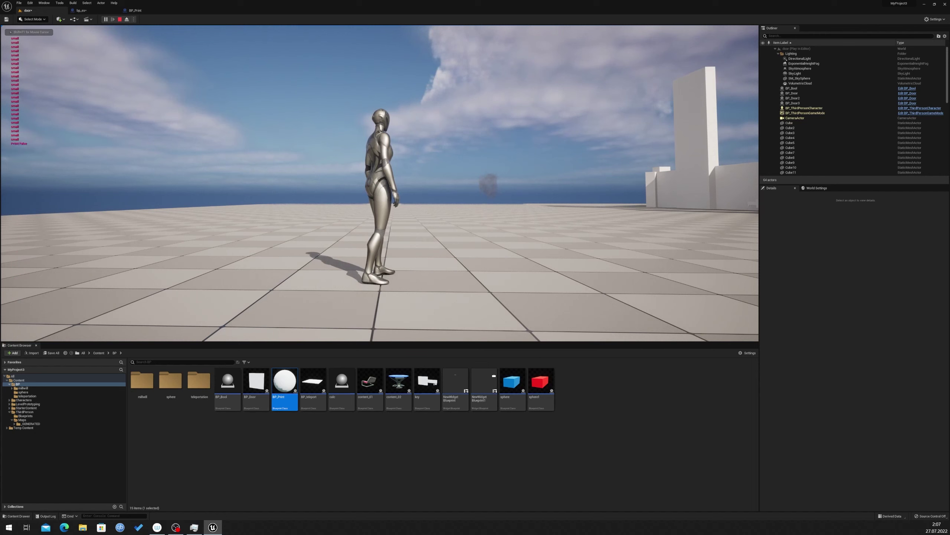
key("Escape")
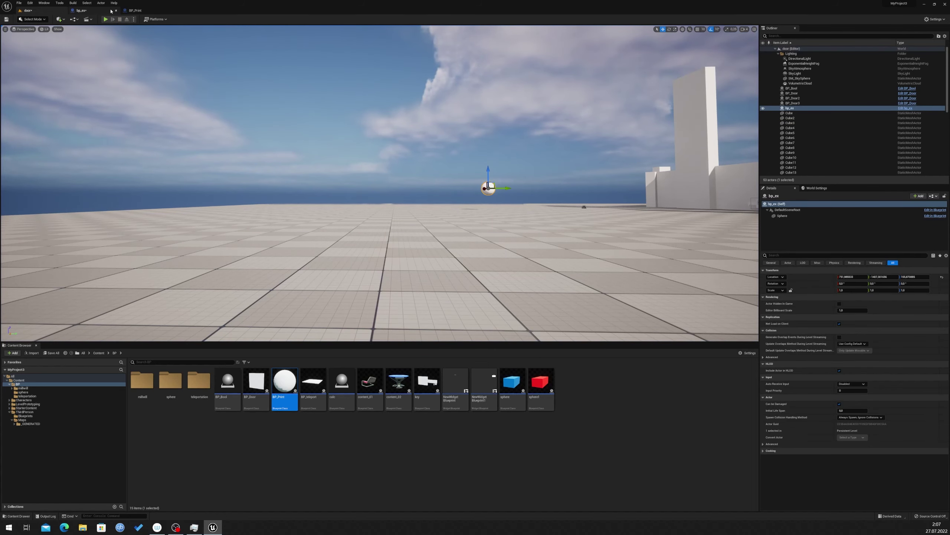
left_click(111, 11)
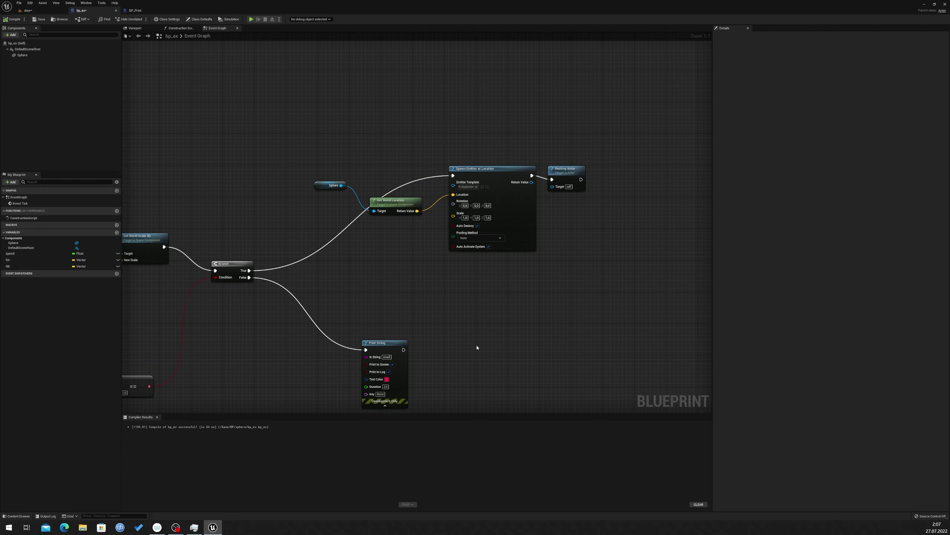
- Add an RA variable getter next to the Spawn Emitter at Location node
right_click_drag(372, 257, 406, 270)
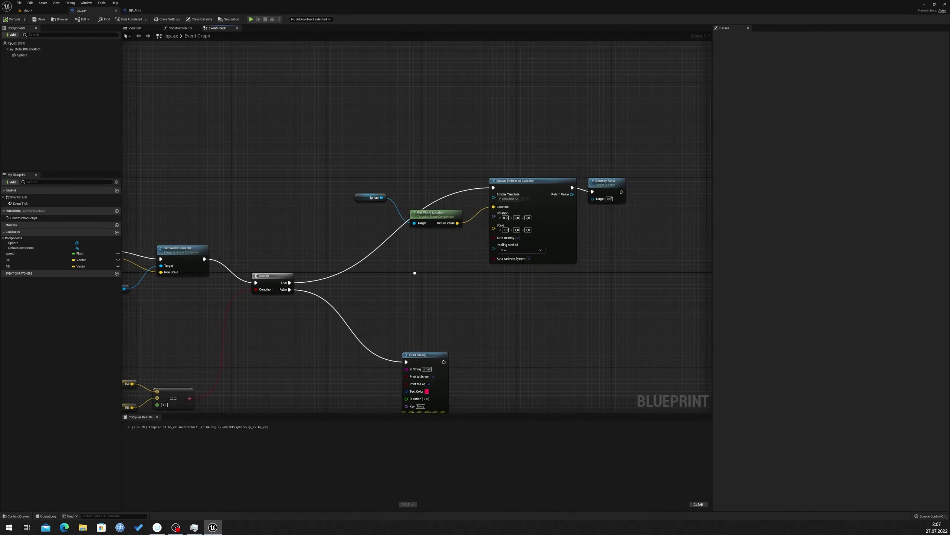
left_click_drag(425, 206, 417, 170)
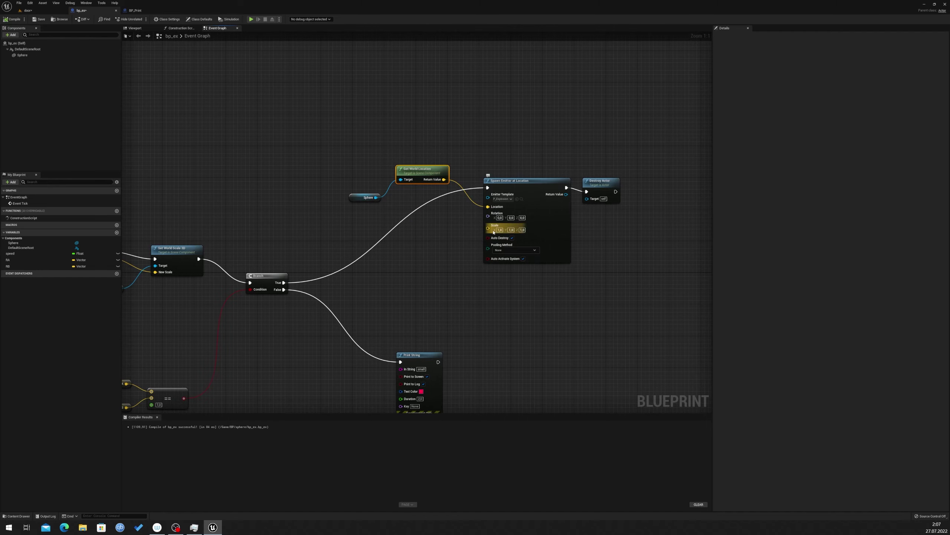
scroll(269, 312, "down", 5)
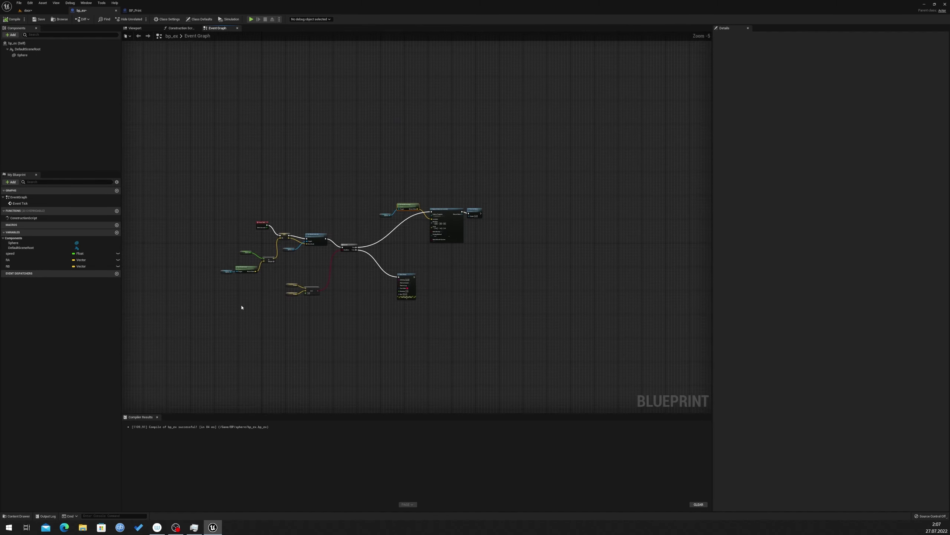
scroll(242, 307, "up", 5)
right_click_drag(426, 245, 290, 304)
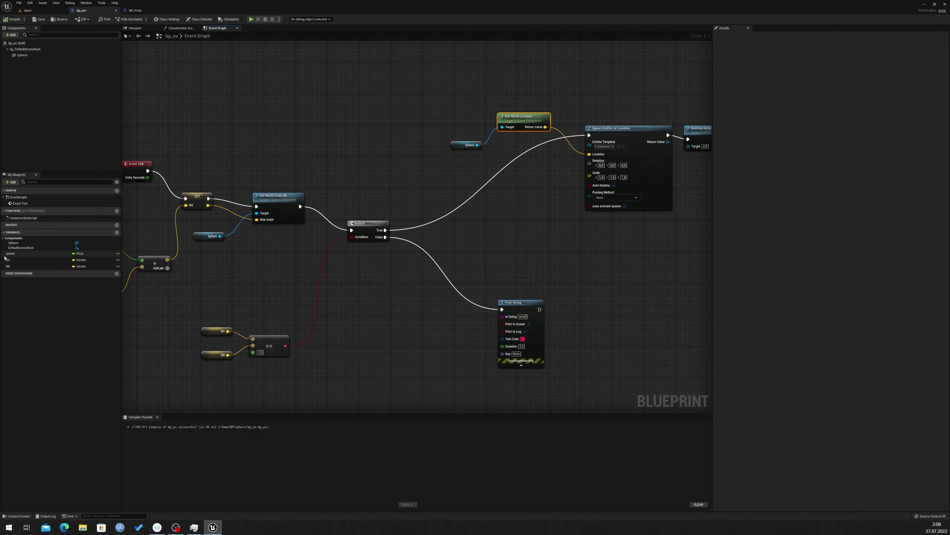
left_click_drag(45, 260, 653, 277)
left_click_drag(517, 212, 507, 203)
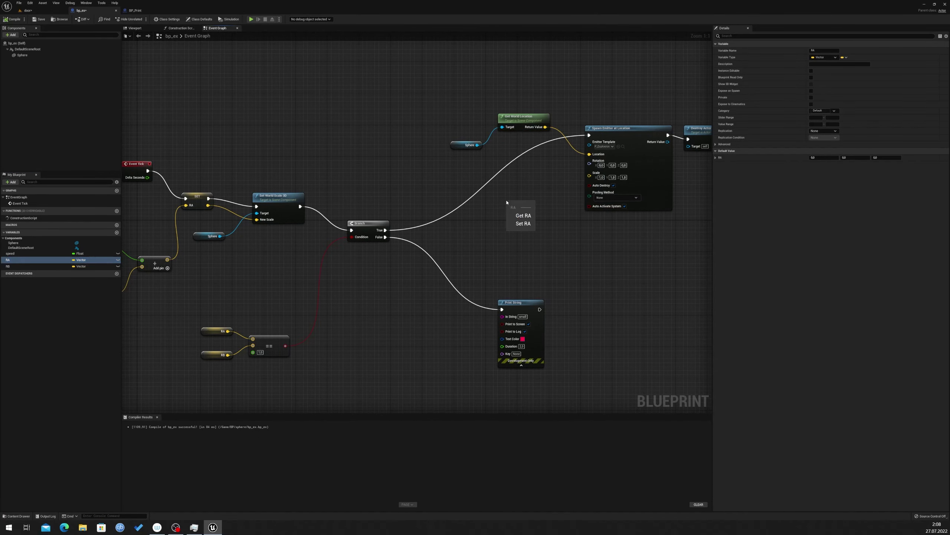
left_click(523, 215)
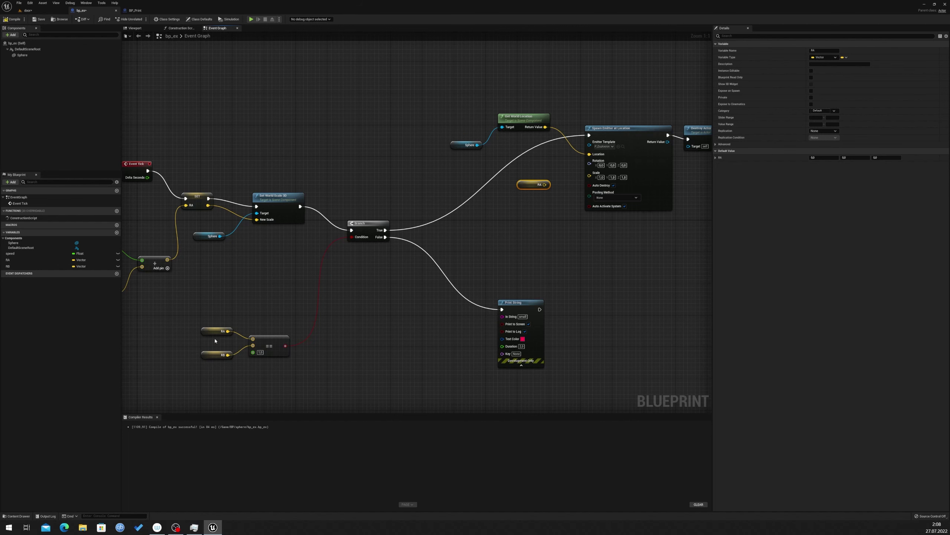
- Connect RA to the emitter's Scale input and compile the sphere blueprint
right_click_drag(217, 333, 131, 365)
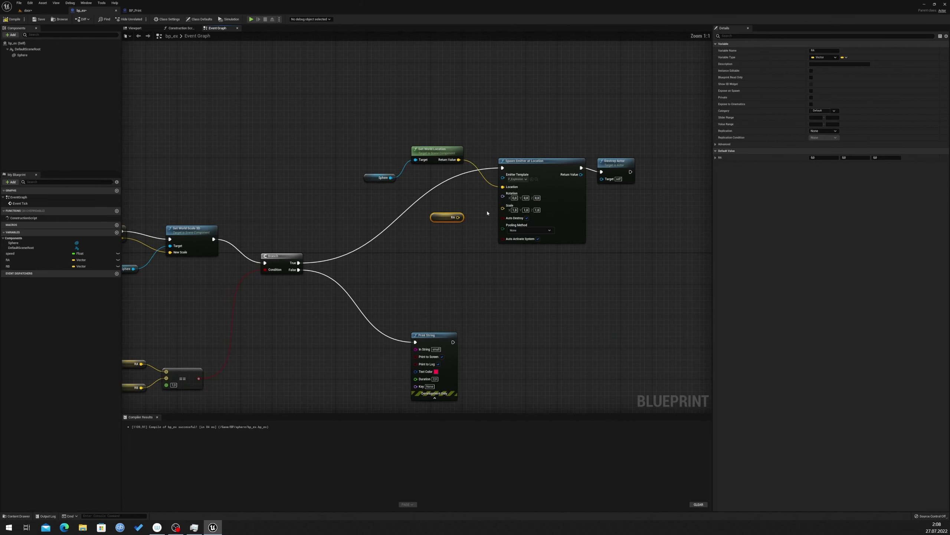
left_click_drag(458, 217, 503, 206)
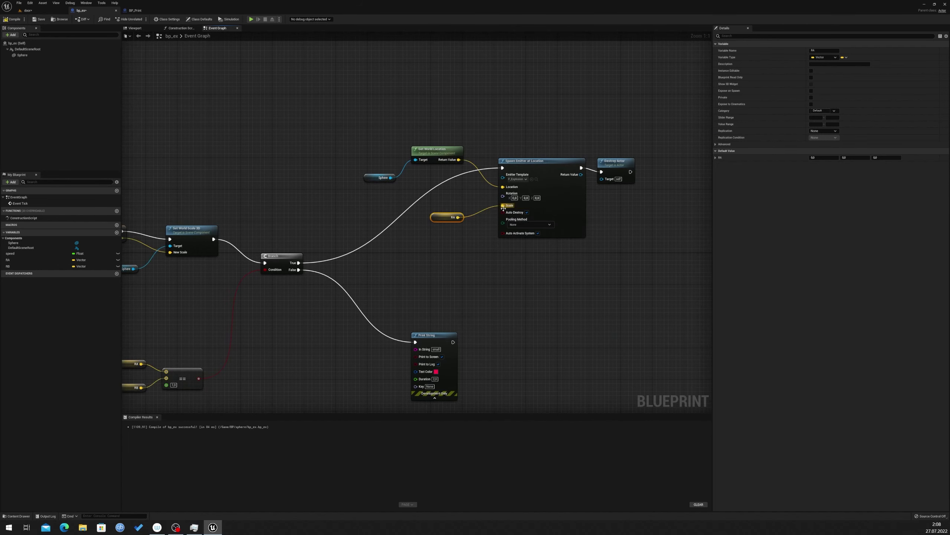
left_click(467, 268)
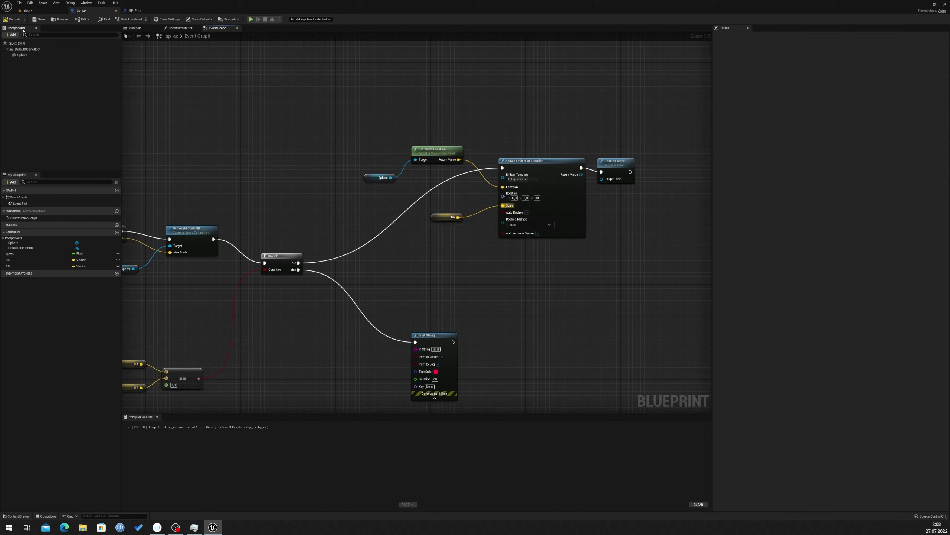
left_click(12, 19)
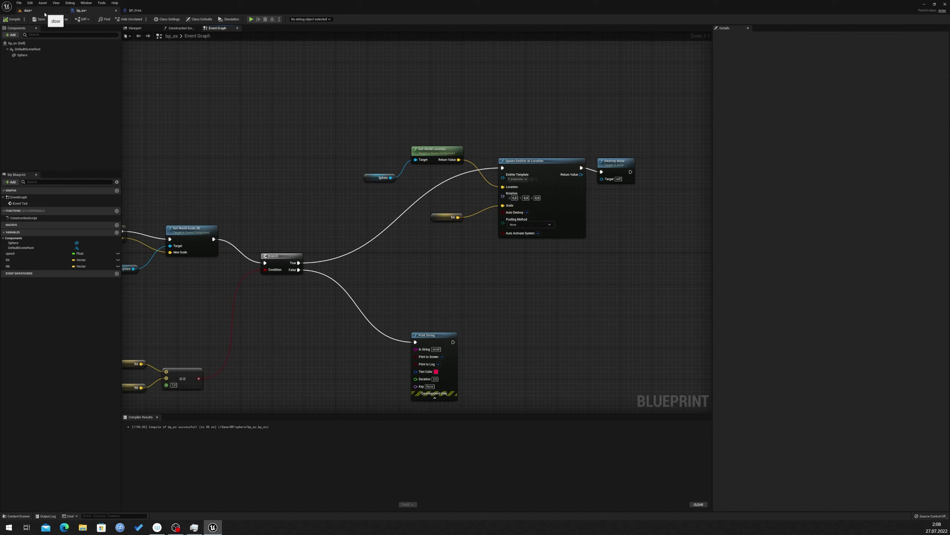
left_click(28, 10)
left_click(105, 19)
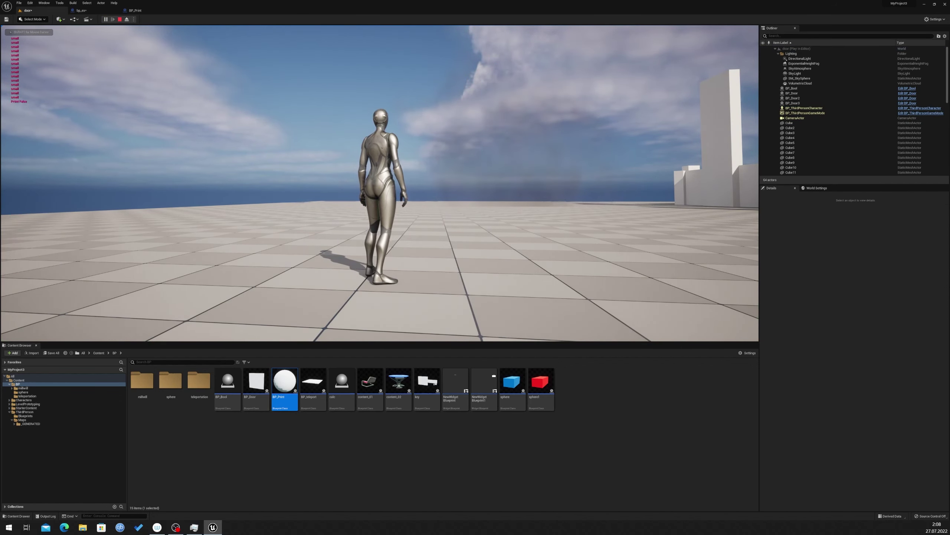
key("Escape")
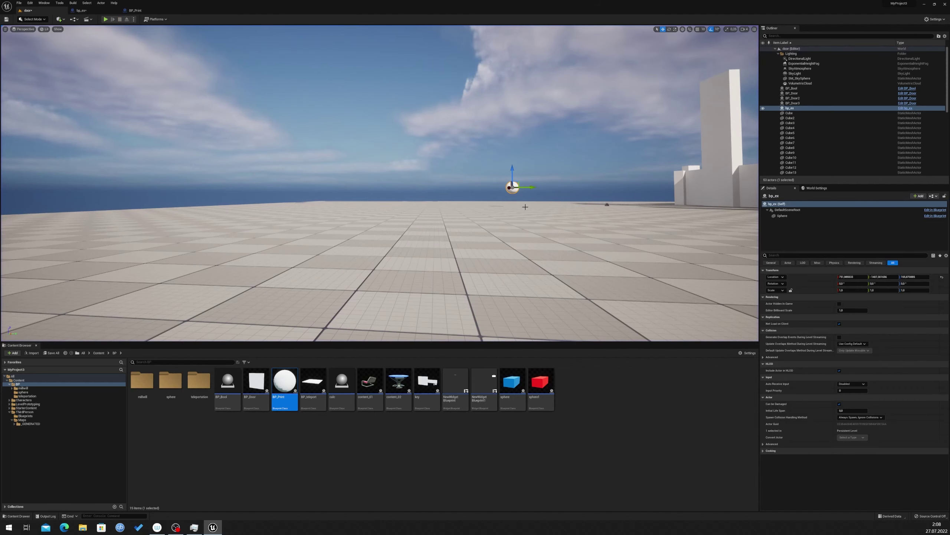
right_click_drag(525, 206, 554, 224)
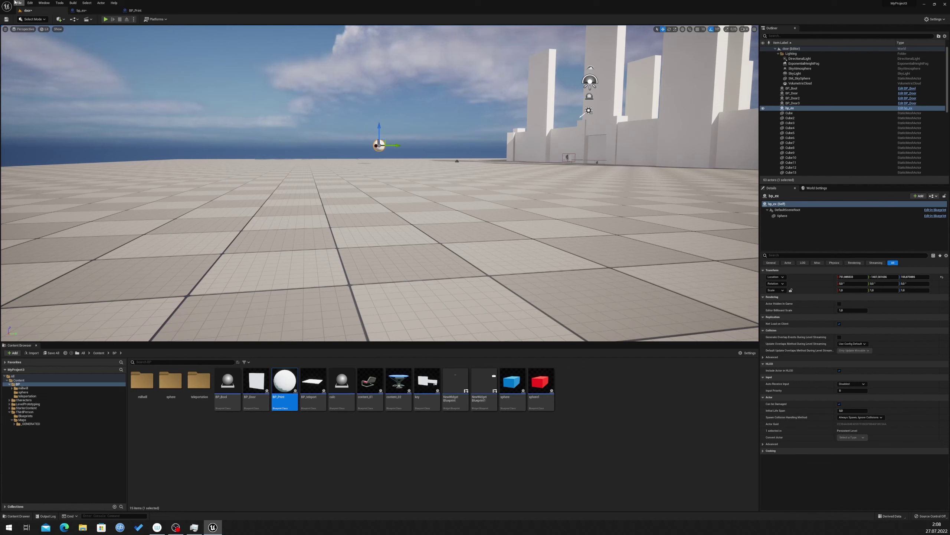
left_click(87, 12)
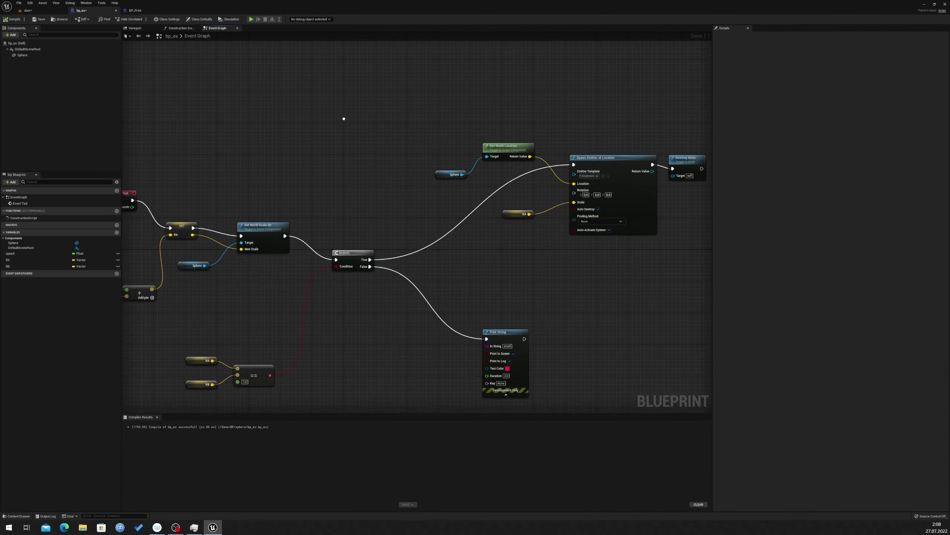
left_click(28, 10)
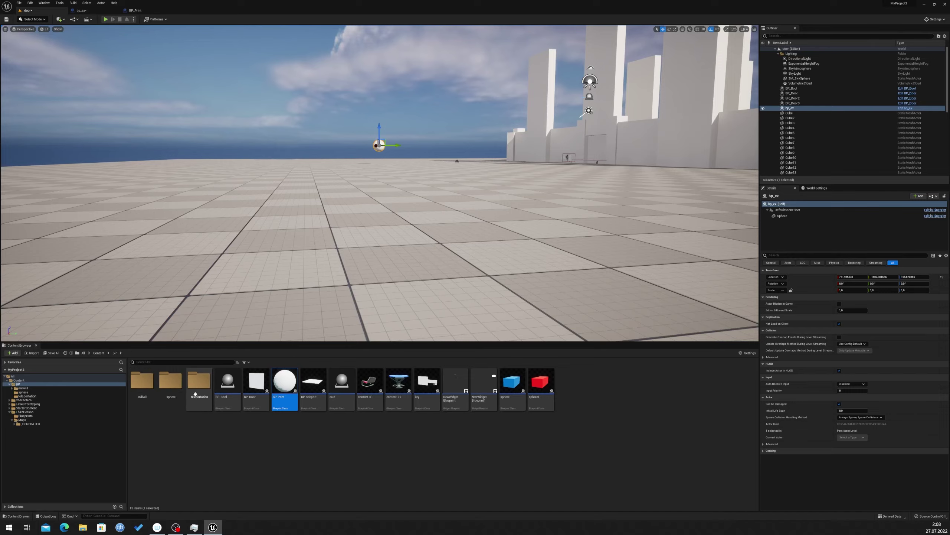
- Place a new bp_ex sphere beside the first and duplicate it to make a row of three
double_click(171, 380)
left_click_drag(142, 382, 297, 130)
mouse_move(297, 129)
right_mouse_down()
mouse_move(412, 168)
mouse_move(412, 224)
right_mouse_up()
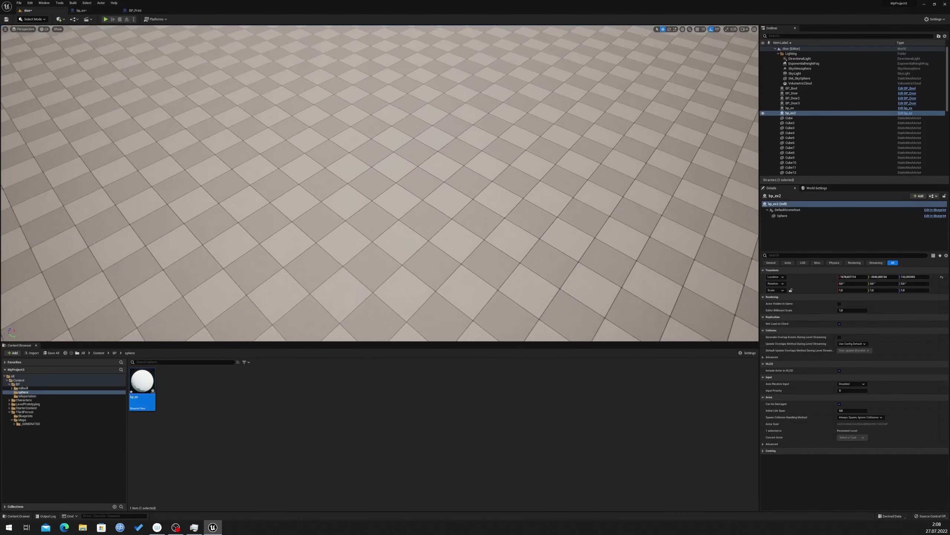
scroll(427, 98, "down", 5)
scroll(427, 98, "down", 2)
left_click_drag(424, 104, 523, 49)
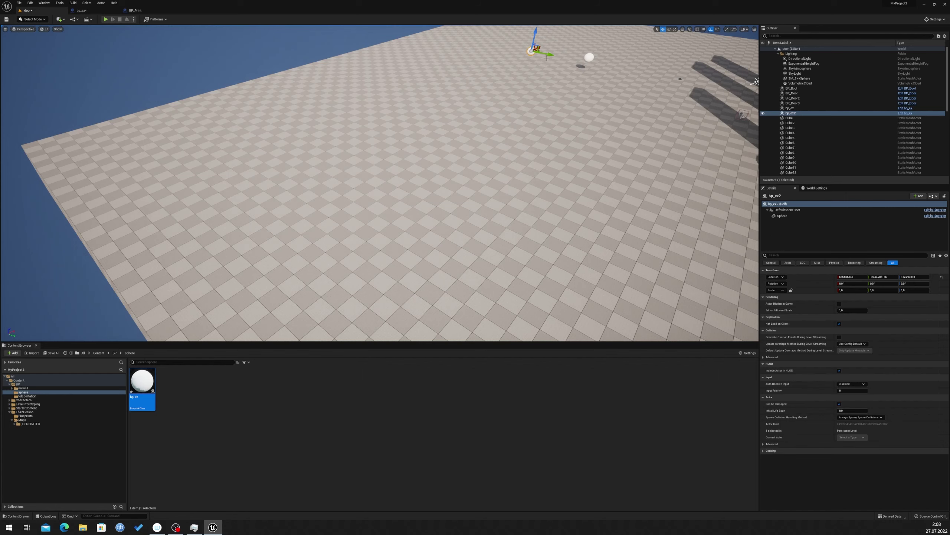
left_click_drag(548, 54, 509, 46, "alt")
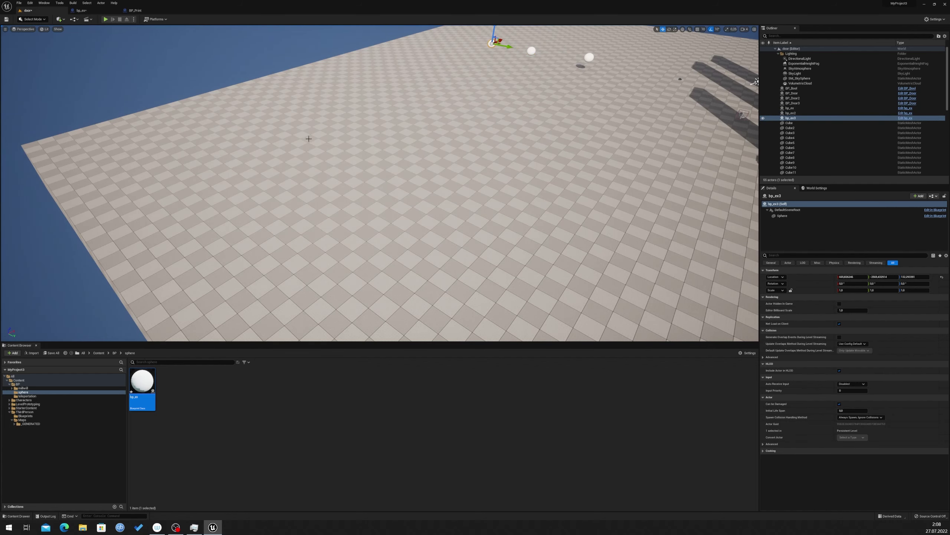
mouse_move(307, 140)
left_mouse_down()
mouse_move(337, 194)
mouse_move(322, 187)
left_mouse_up()
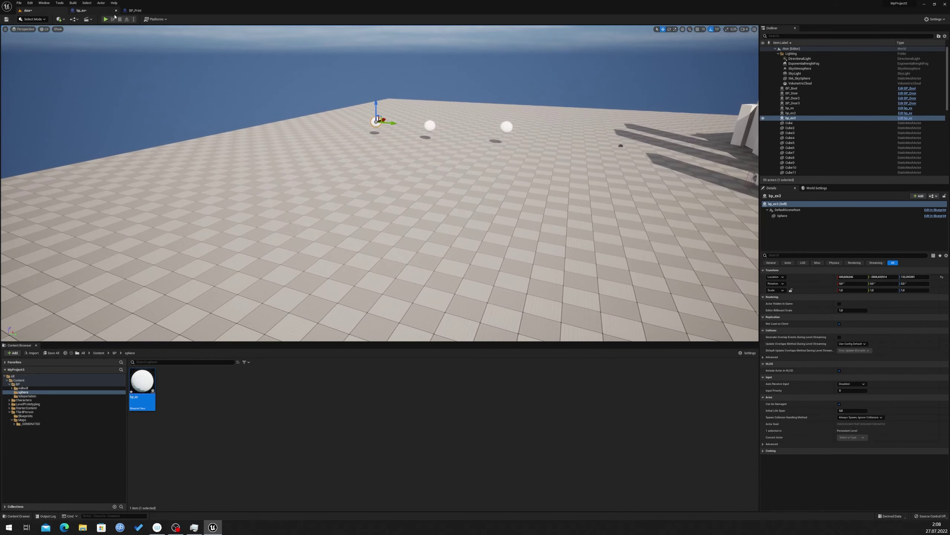
- Play the level and run the character into the spheres to trigger their explosions
left_click(106, 19)
left_click(380, 183)
key("w")
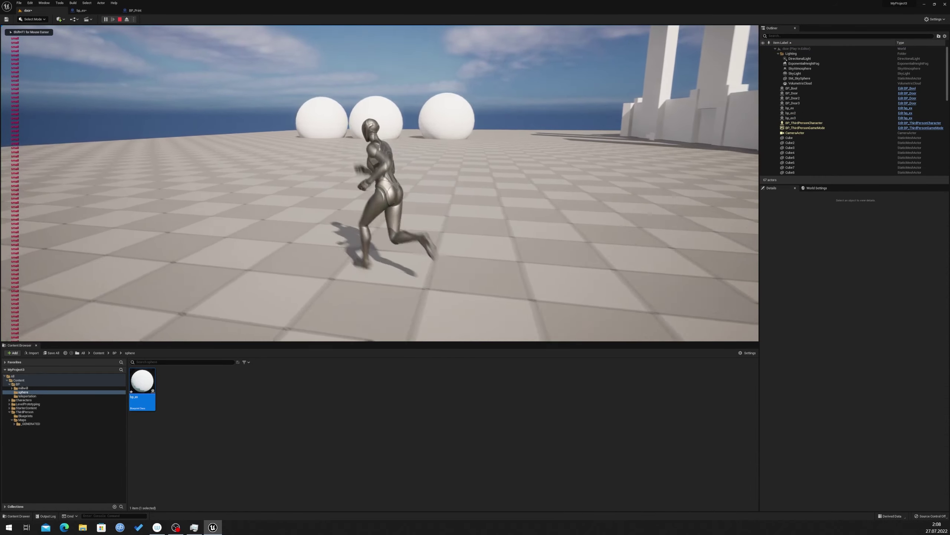
key("w")
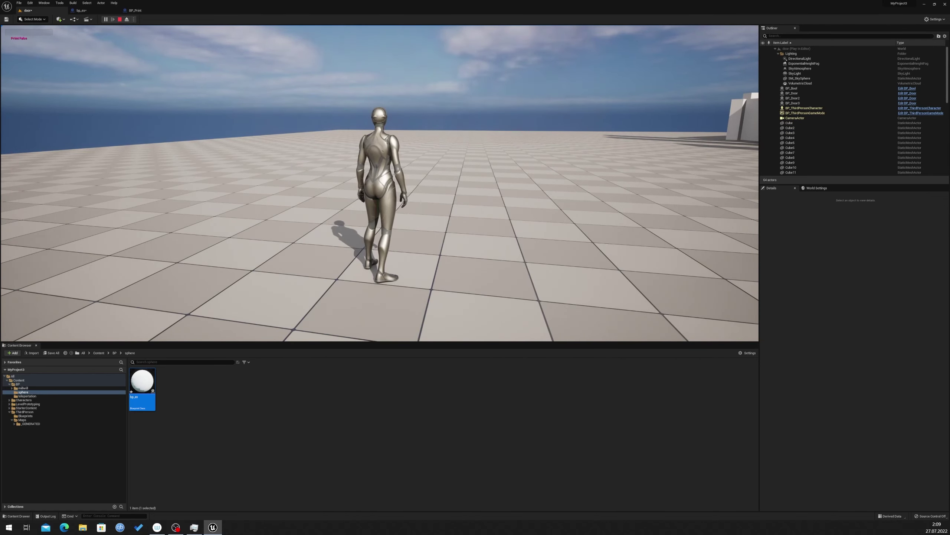
key("Escape")
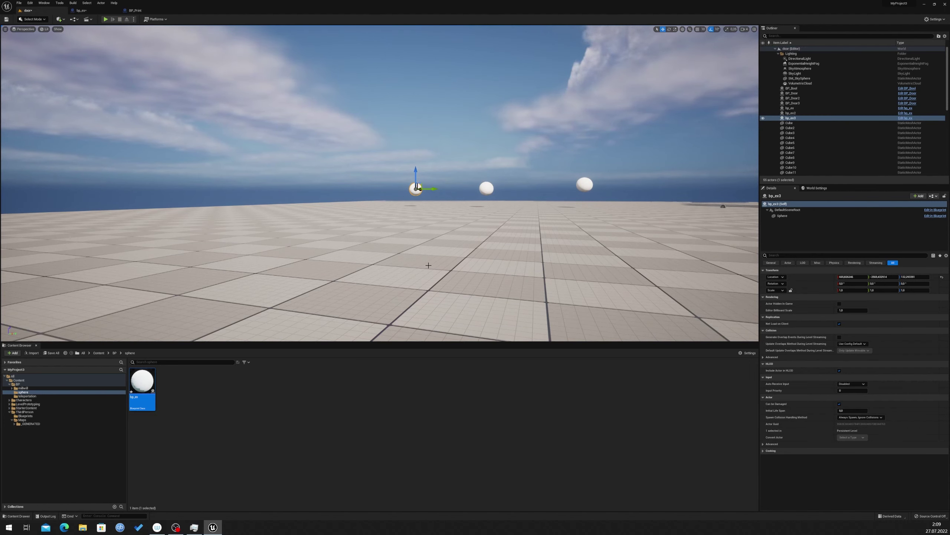
- Open the bp_ex Construction Script graph, checking the RB variable in the Event Graph along the way
left_click(81, 10)
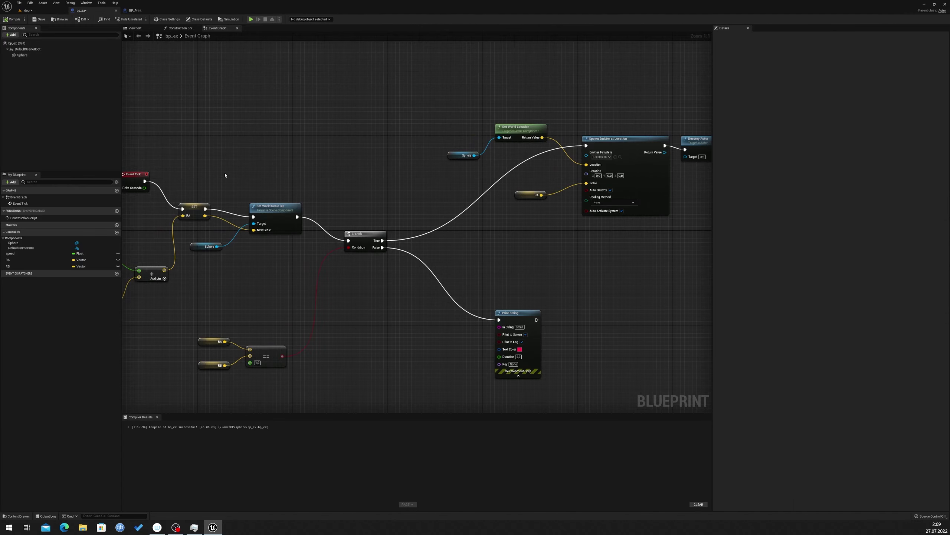
left_click(181, 28)
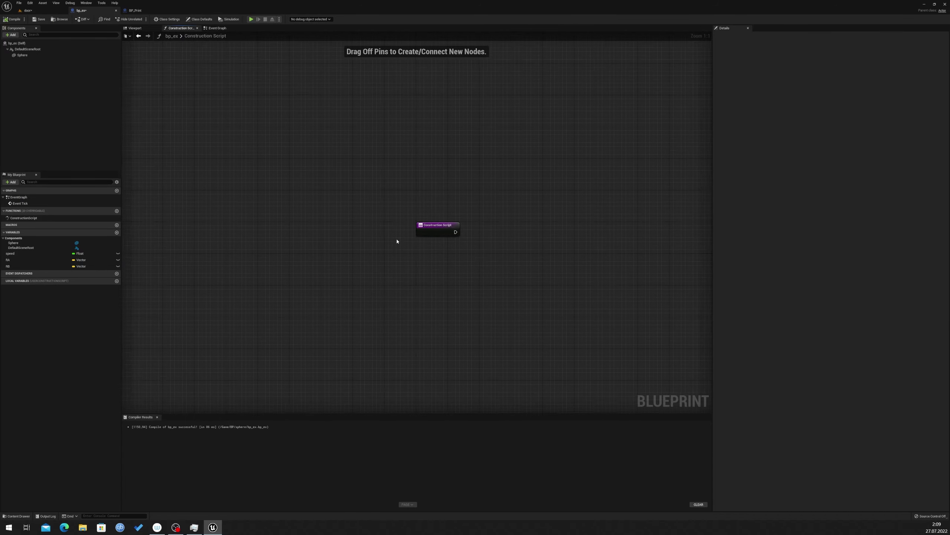
left_click_drag(376, 217, 320, 191)
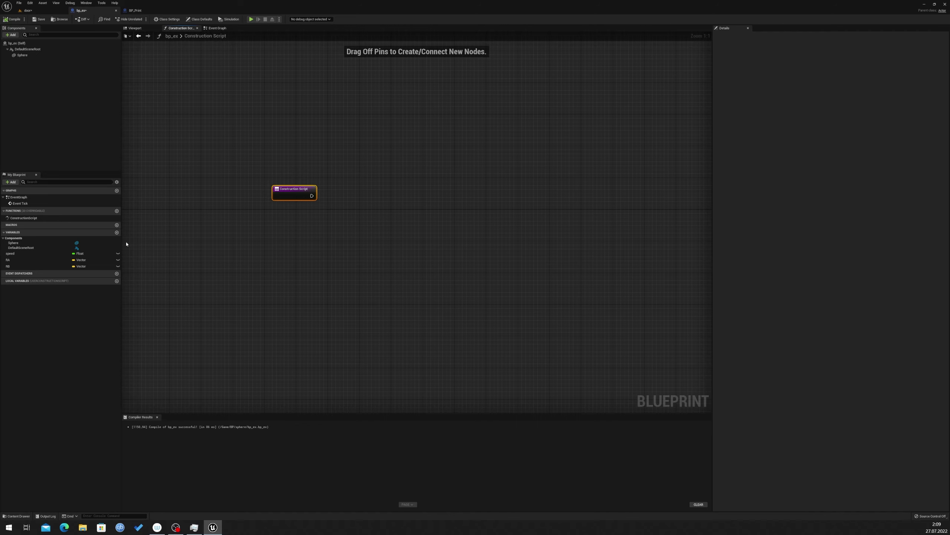
left_click(216, 28)
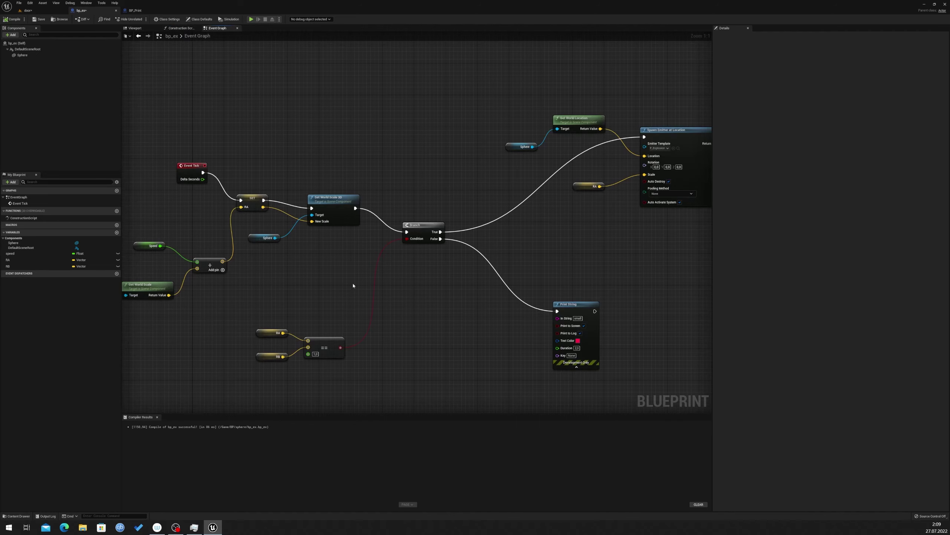
left_click_drag(271, 360, 264, 360)
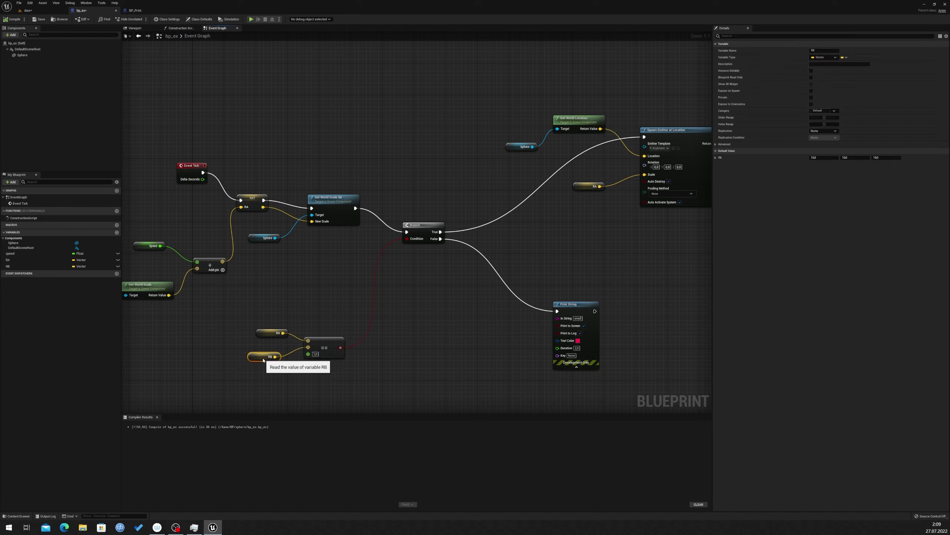
left_click(180, 28)
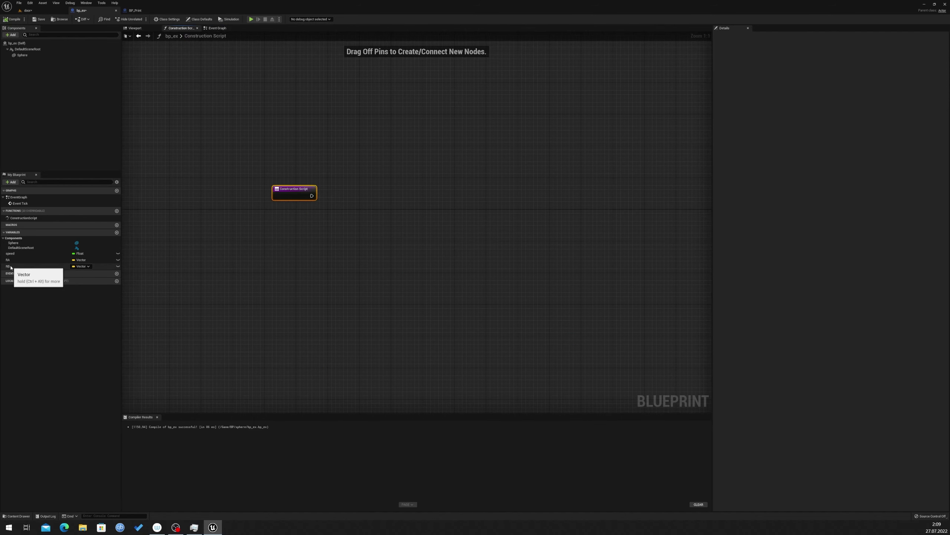
- Add a Set RB node and wire the Construction Script exec pin into it
left_click_drag(12, 267, 402, 319, "ctrl")
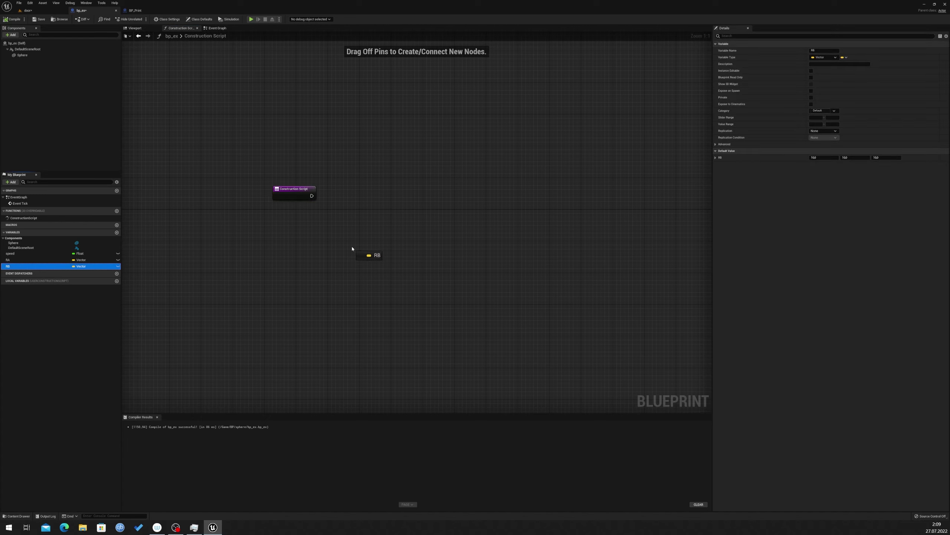
left_click_drag(348, 221, 348, 223)
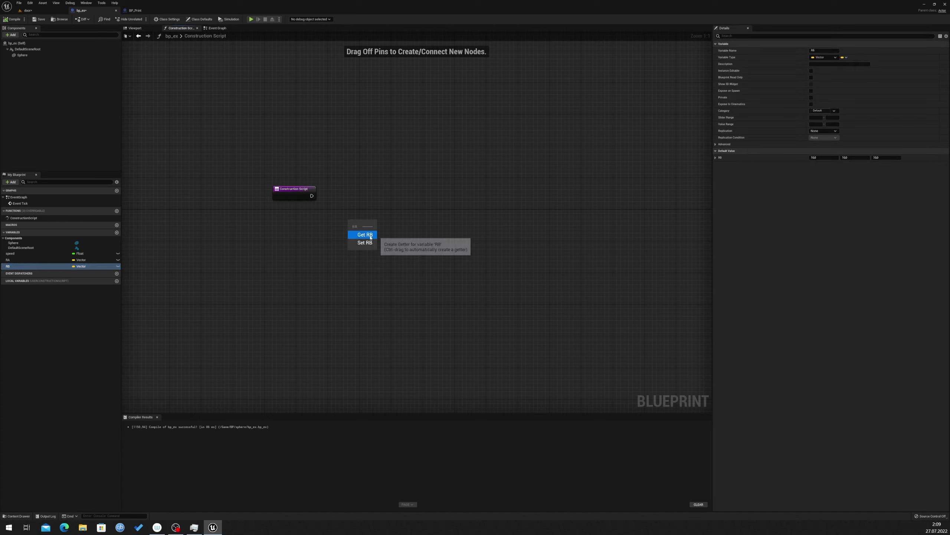
left_click(379, 257)
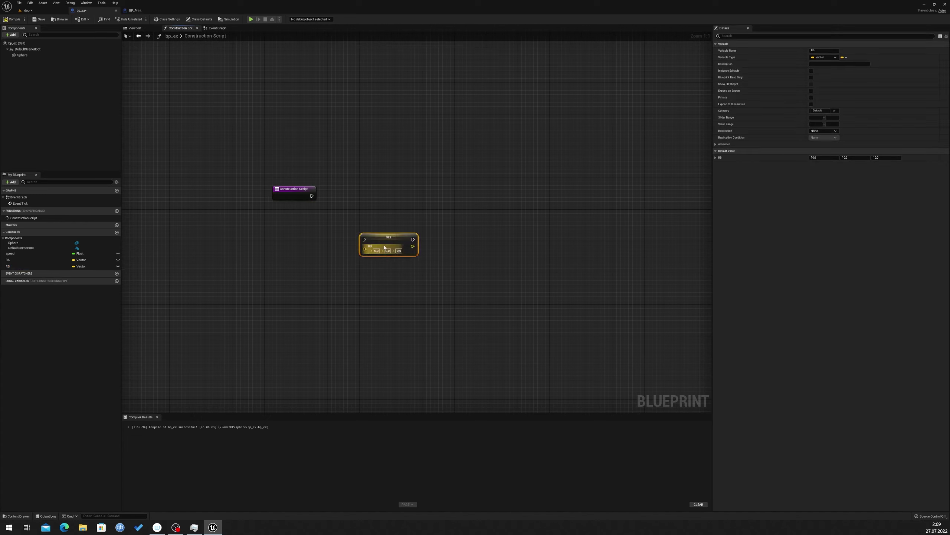
left_click_drag(385, 248, 387, 192)
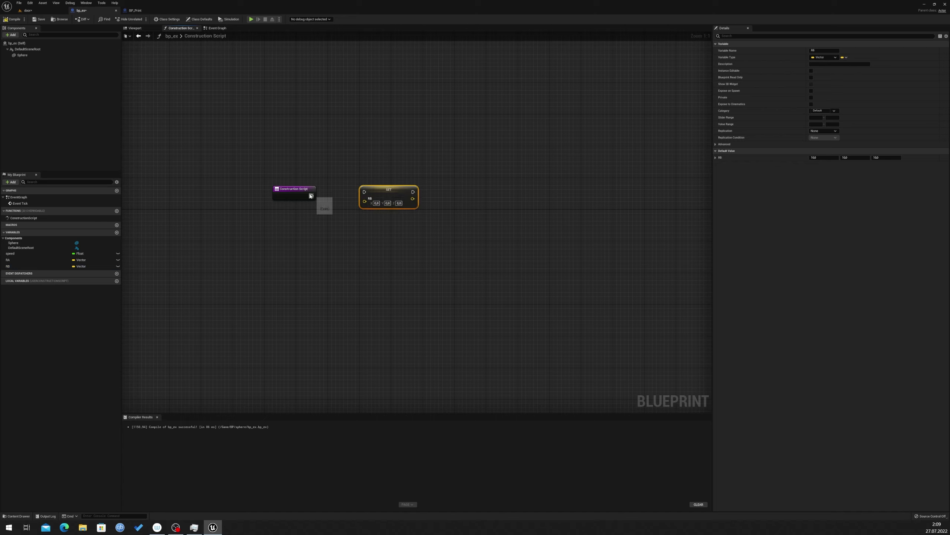
left_click_drag(311, 195, 363, 191)
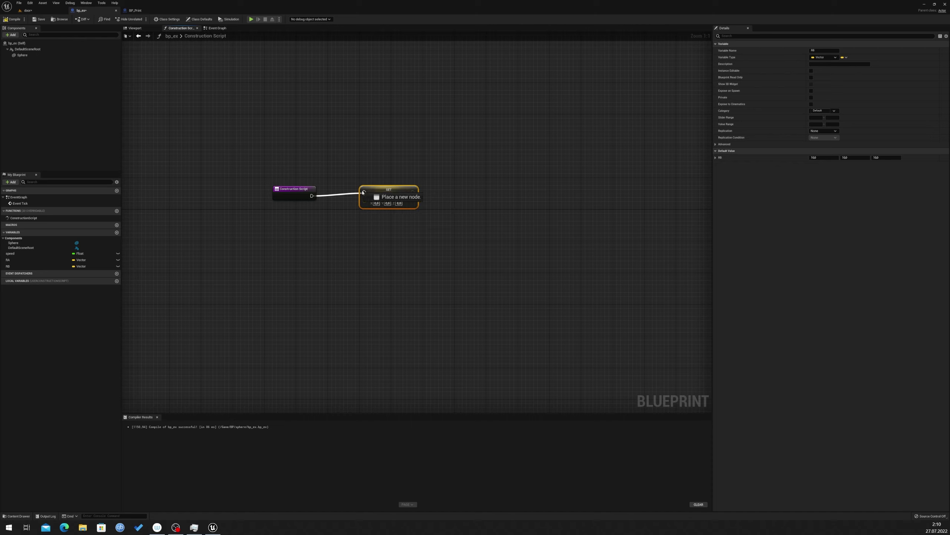
left_click_drag(363, 192, 400, 204)
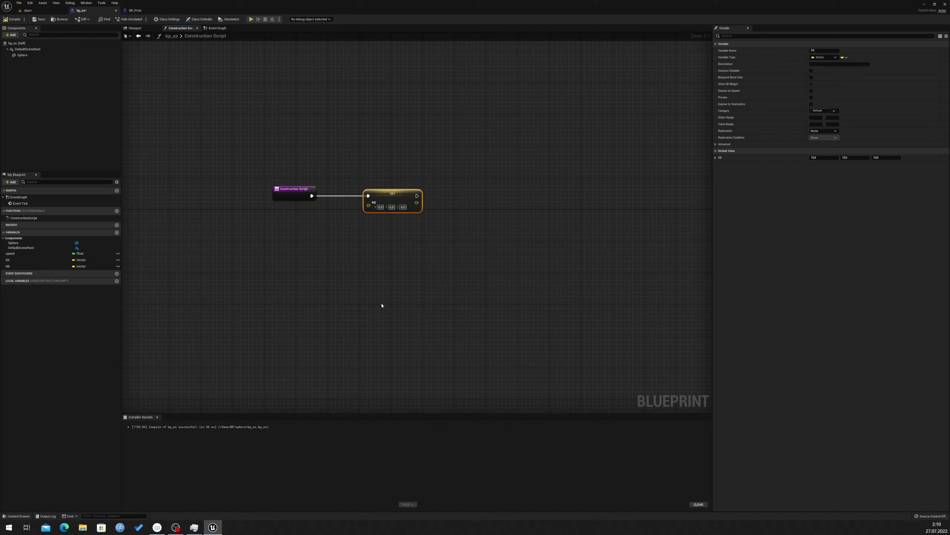
scroll(373, 229, "up", 1)
left_click(363, 213)
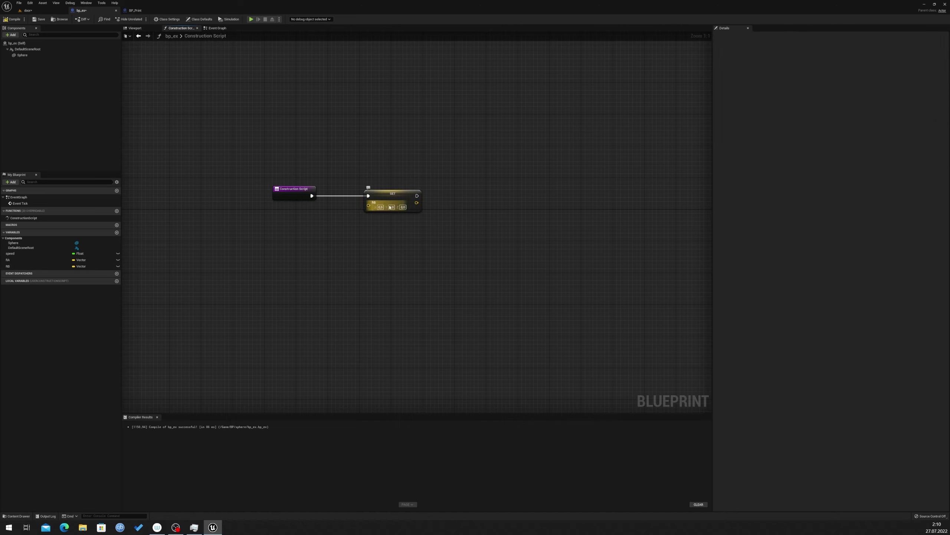
- Split the RB pin into X, Y, Z and add a Random Integer in Range node via 'random in'
right_click(369, 205)
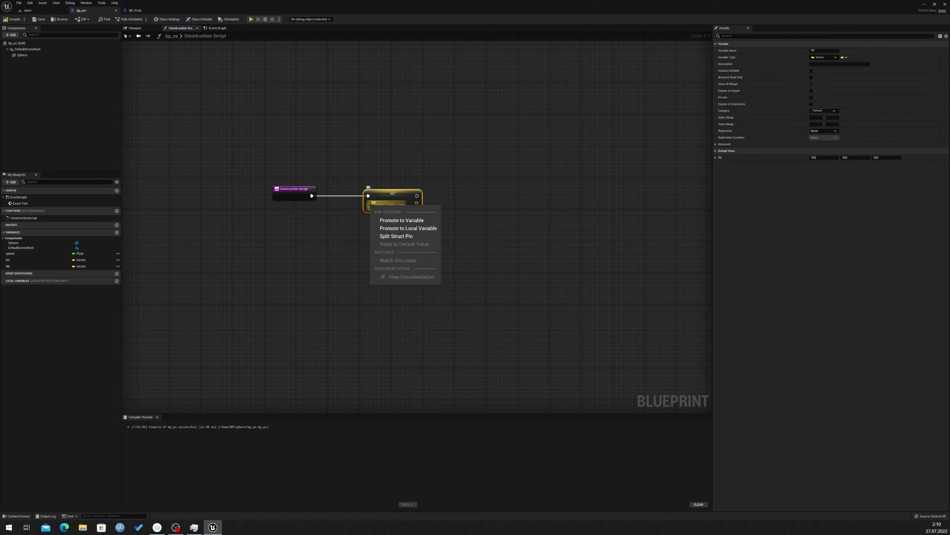
left_click(403, 240)
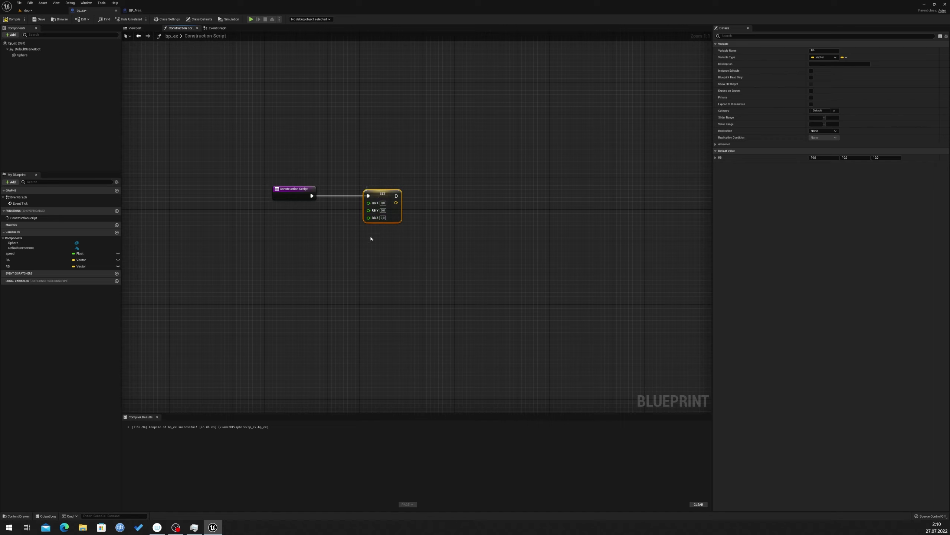
right_click(330, 231)
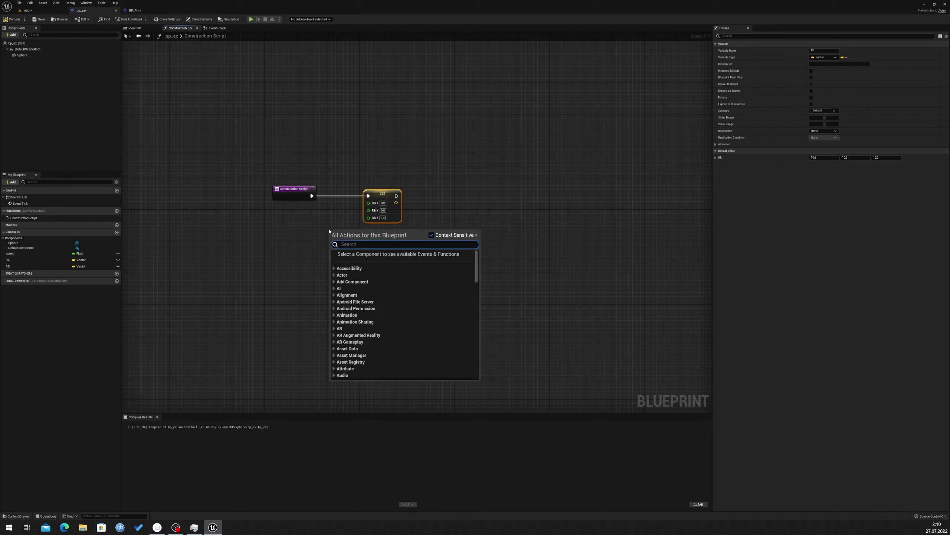
type("ra")
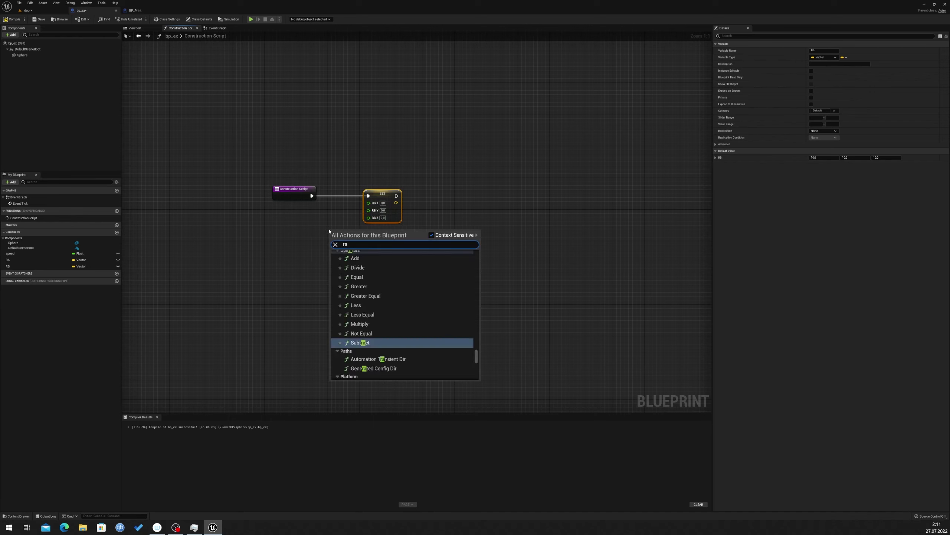
type("m")
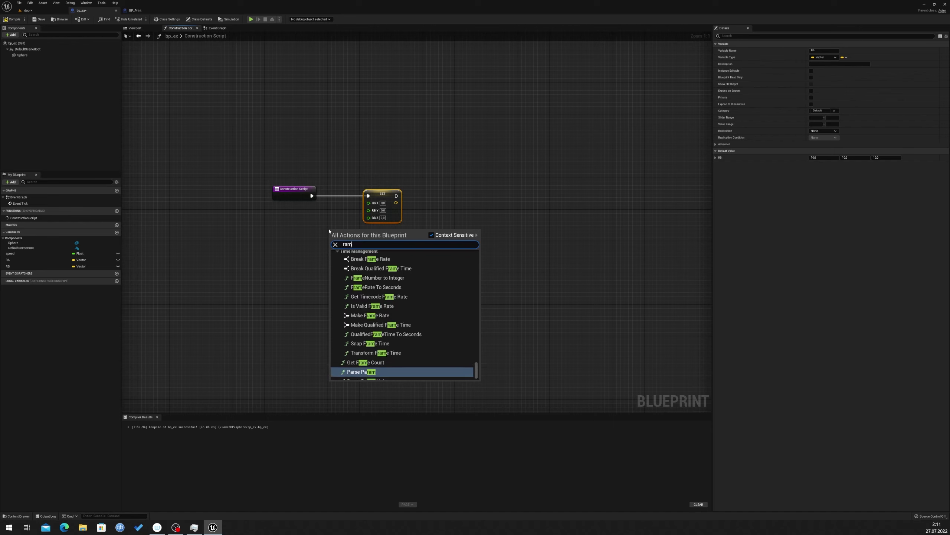
type("o")
key("BackSpace")
key("BackSpace")
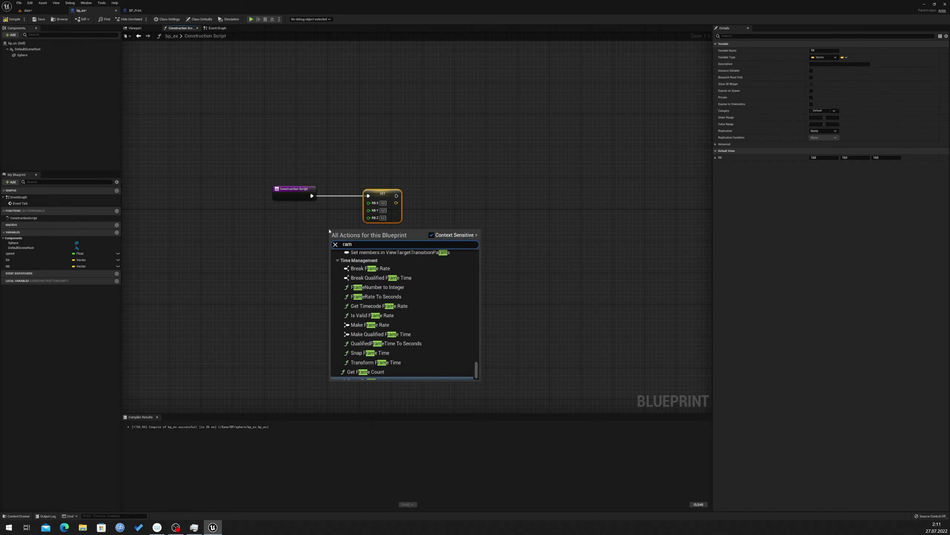
type("ndom")
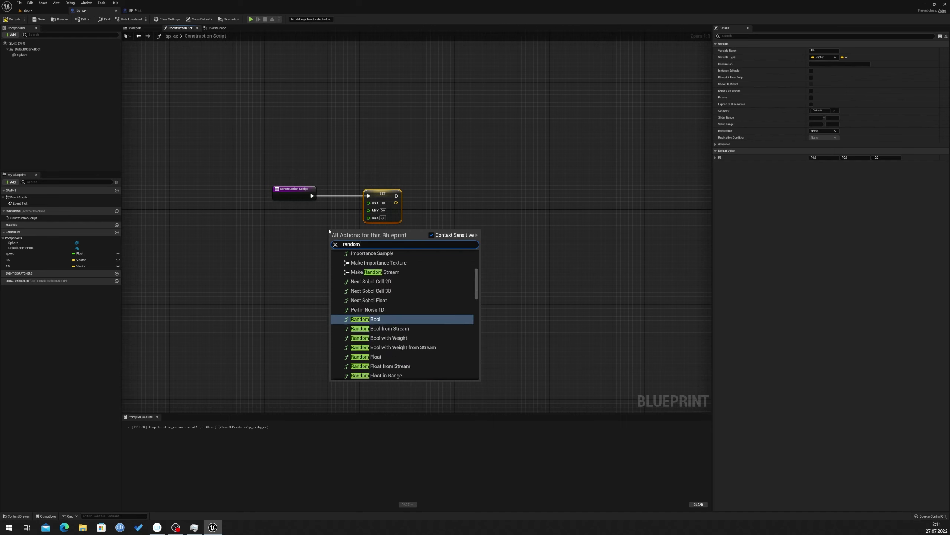
type(" in")
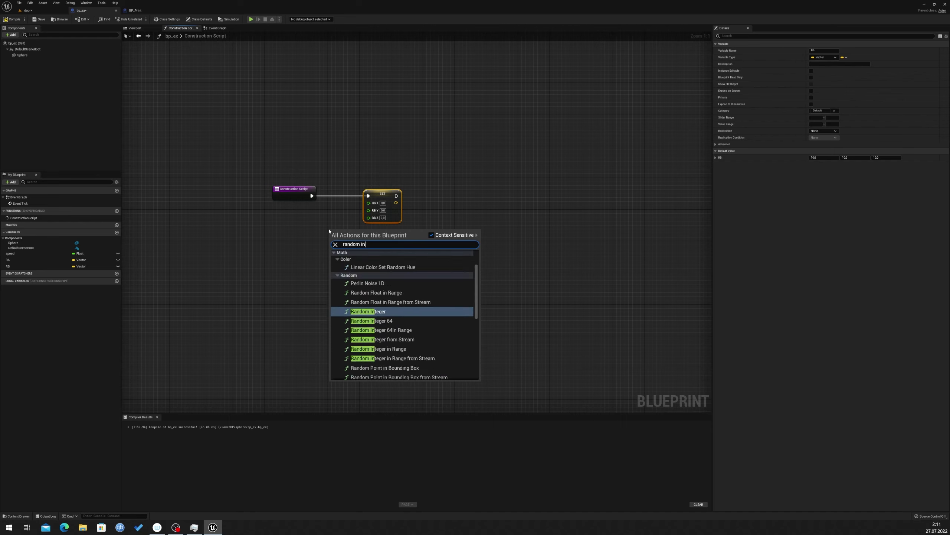
key("Down")
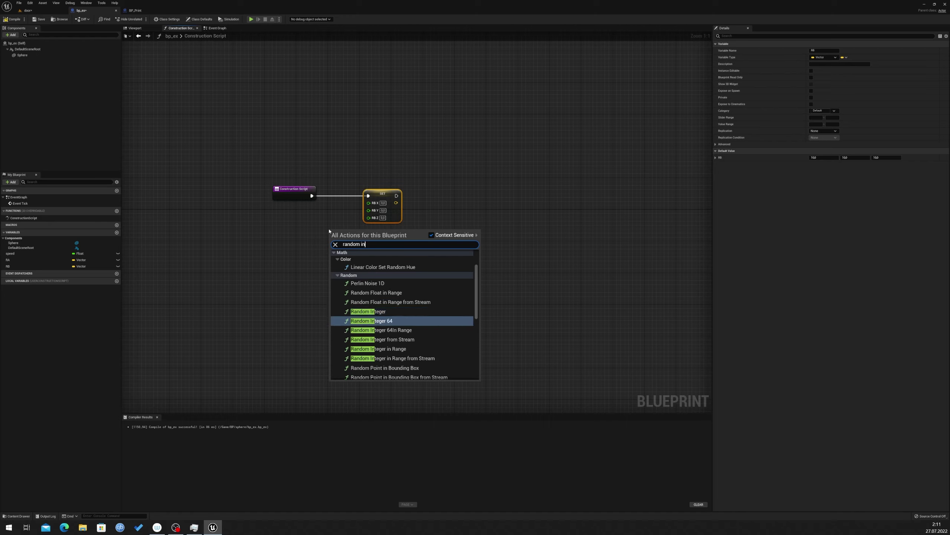
key("Down")
key("Down")
key("Down")
key("Return")
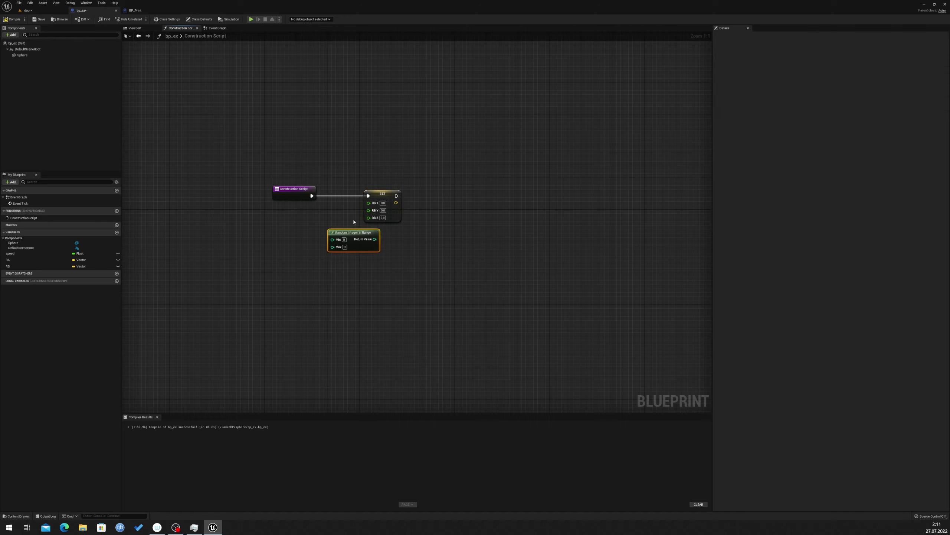
- Wire the random integer into RB's X, Y and Z and set its Max to 20
left_click_drag(350, 233, 303, 217)
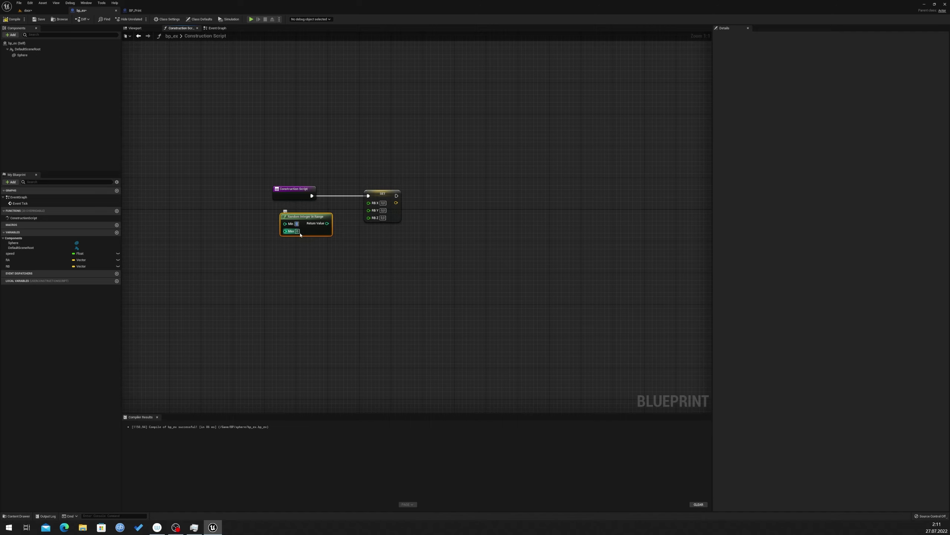
mouse_move(327, 223)
left_mouse_down()
mouse_move(398, 194)
mouse_move(392, 208)
left_mouse_up()
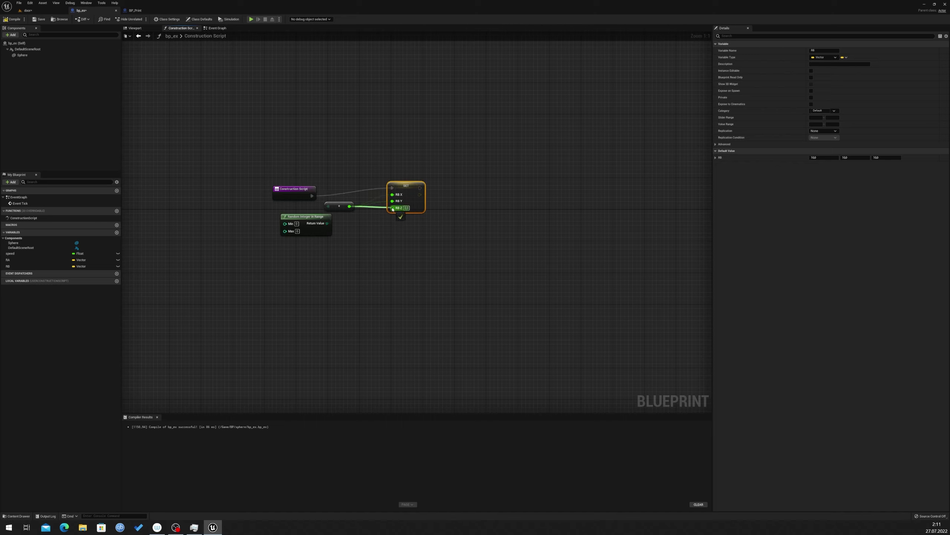
left_click_drag(305, 217, 289, 213)
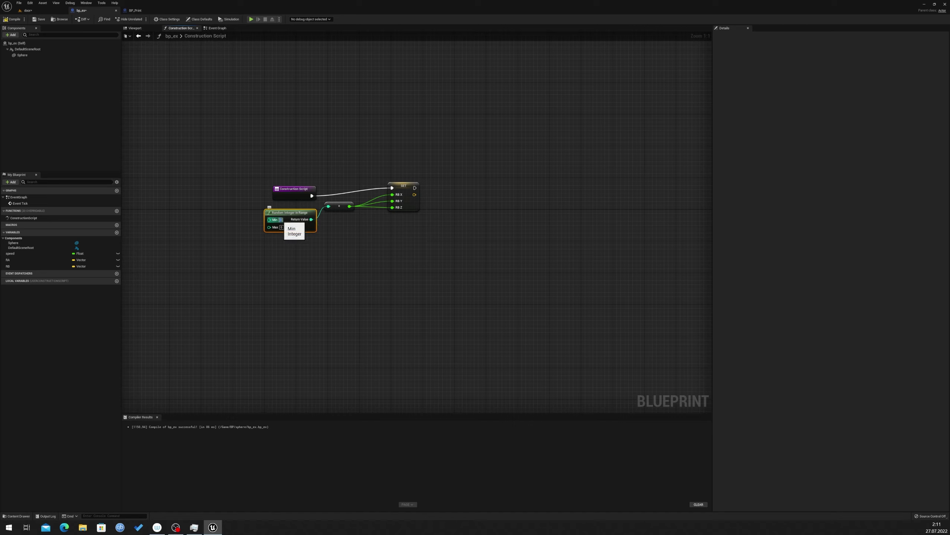
left_click(281, 219)
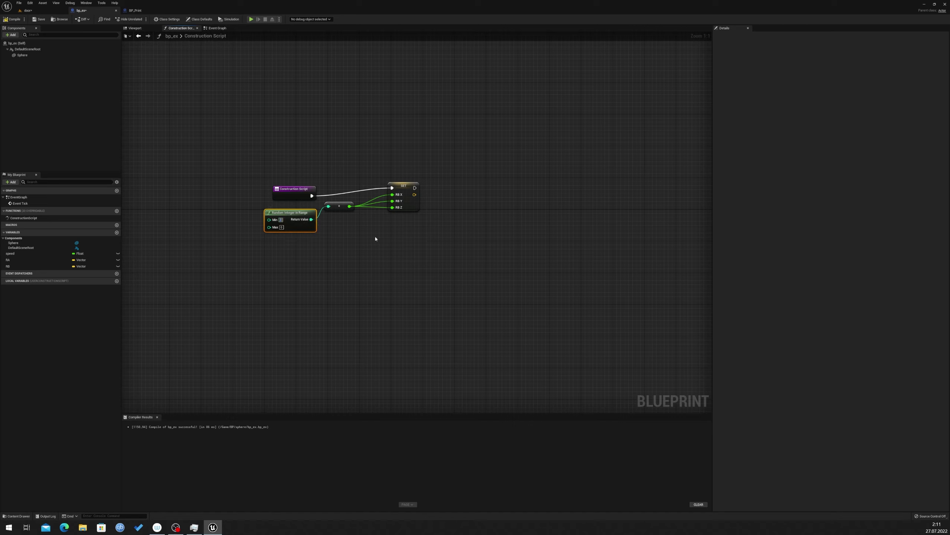
key("Tab")
key("Return")
- Tidy the Construction Script nodes and return to the Event Graph
left_click_drag(280, 193, 279, 177)
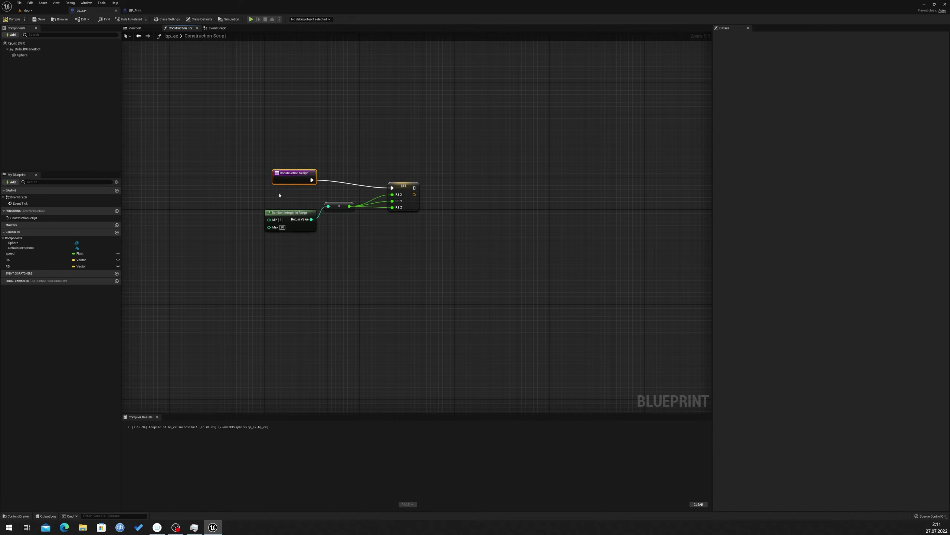
left_click_drag(306, 213, 297, 208)
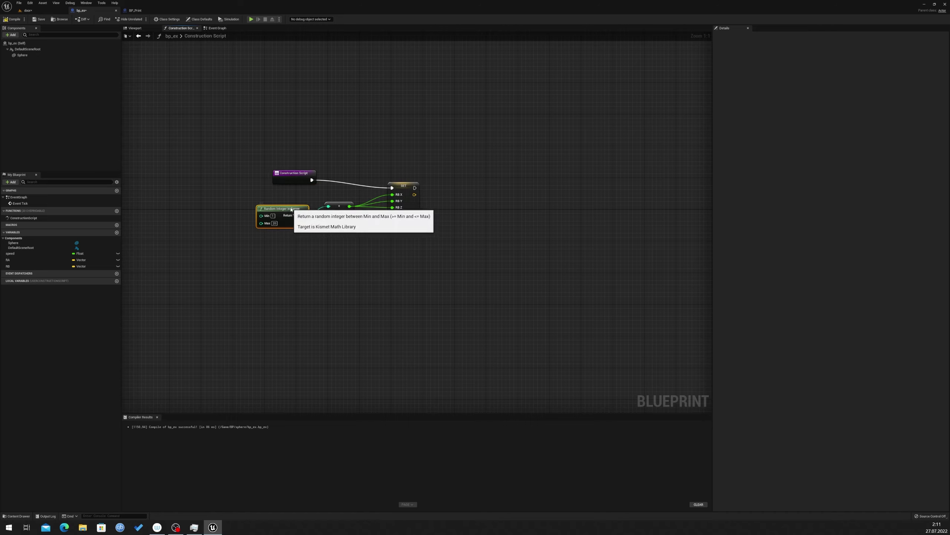
left_click(330, 255)
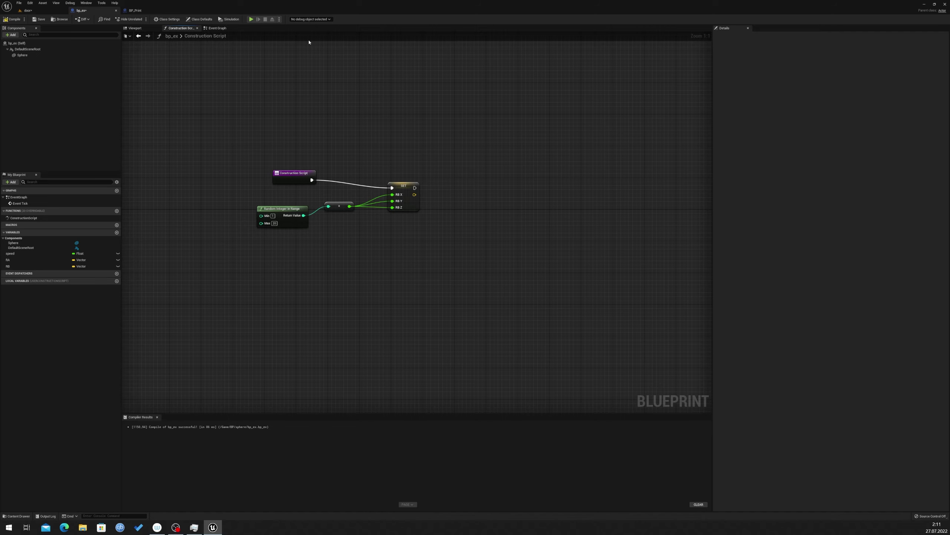
left_click(217, 28)
right_click_drag(311, 173, 386, 165)
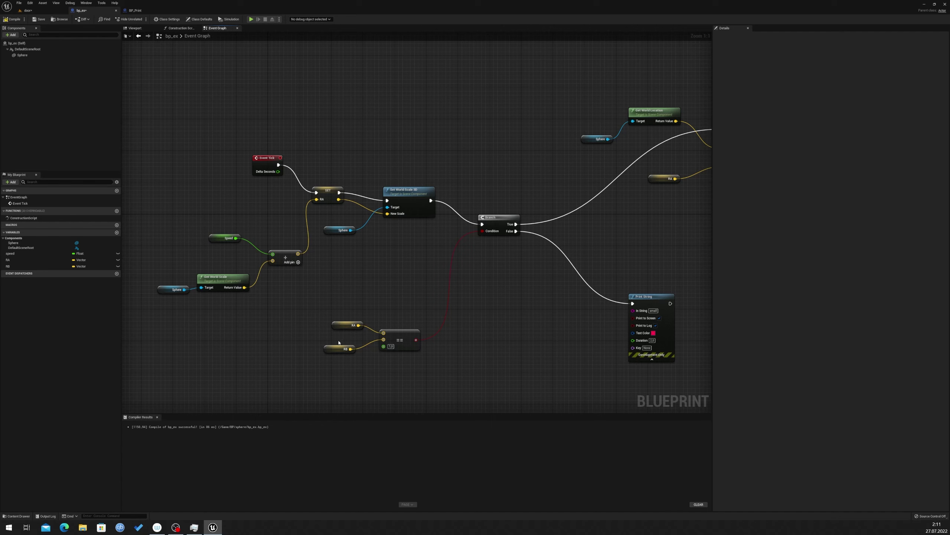
- Inspect the RB and RA getters in the Event Graph, then return to the door level
left_click(331, 351)
left_click_drag(338, 349, 351, 349)
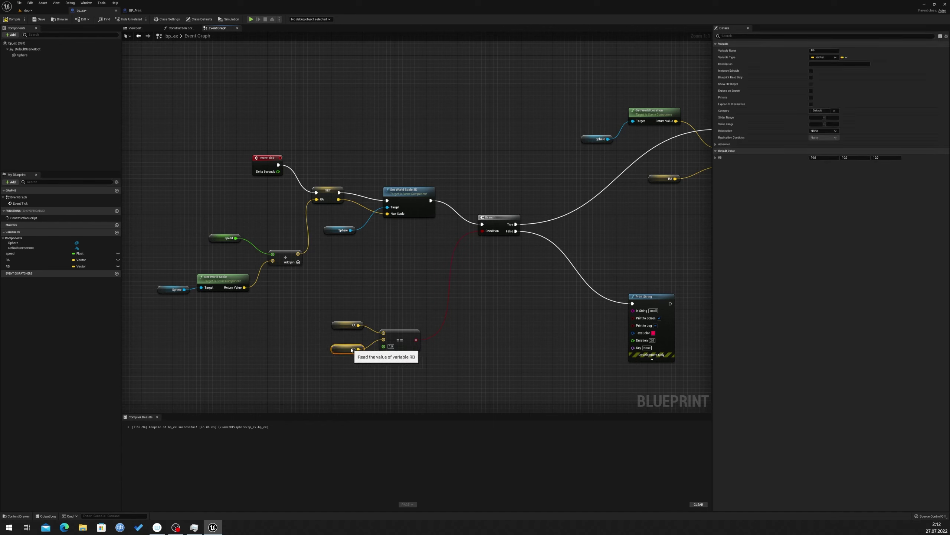
left_click(348, 325)
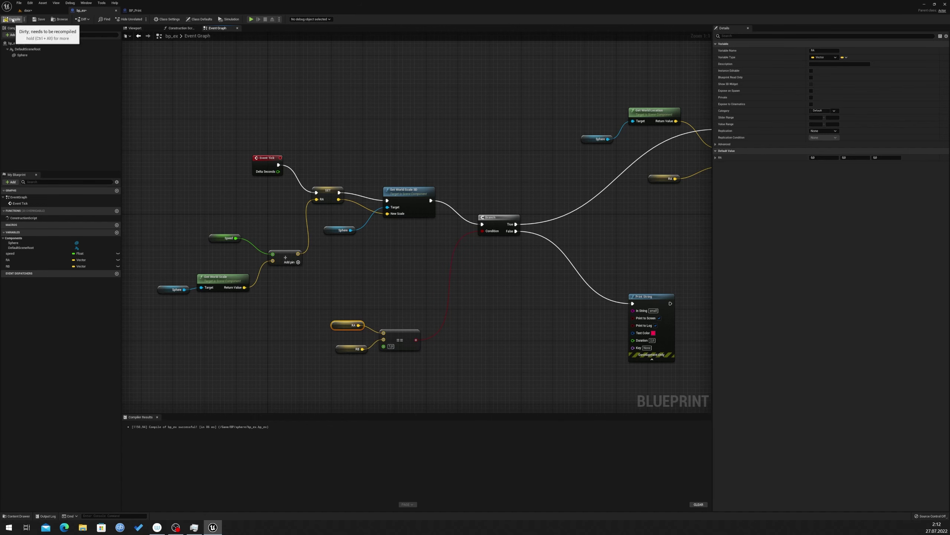
left_click(29, 10)
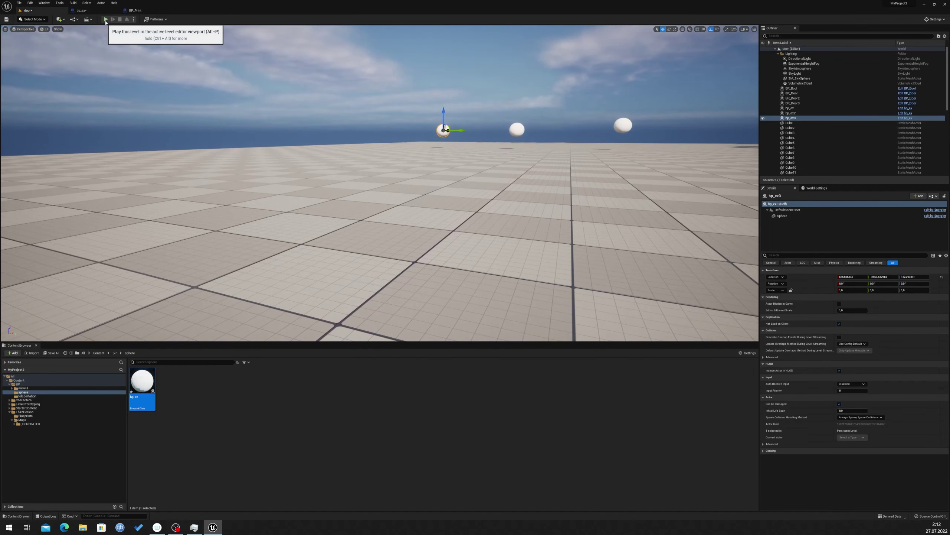
- Play the level, walking toward the spheres to watch them grow and explode
left_click(105, 19)
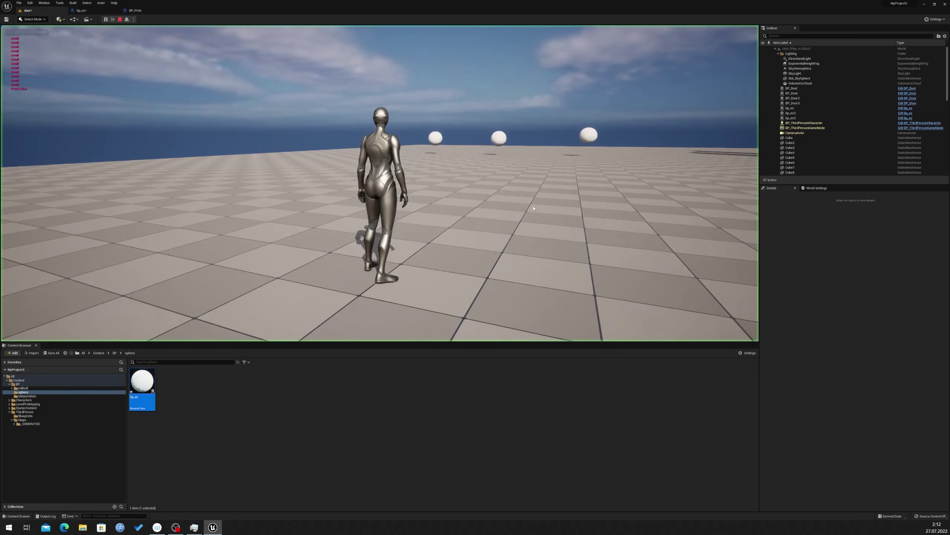
key("Escape")
left_click(106, 19)
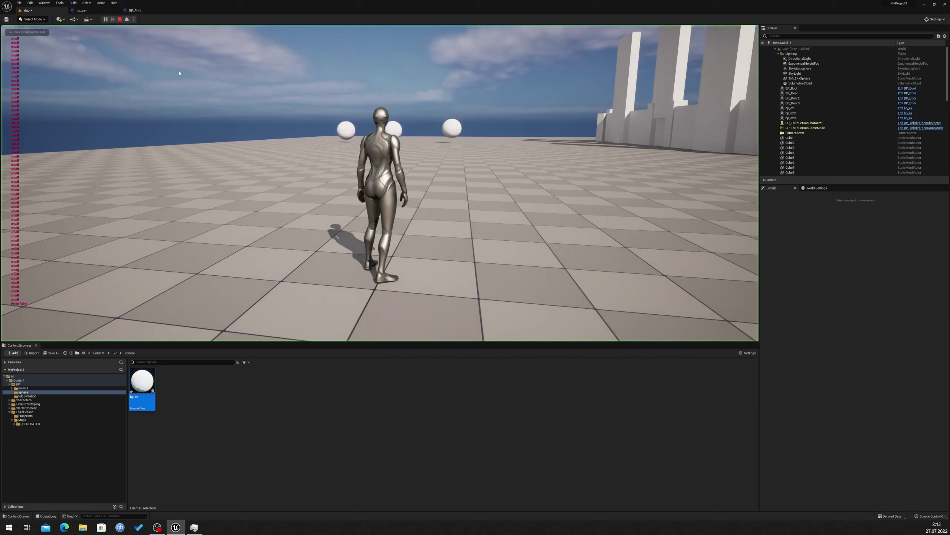
key("w")
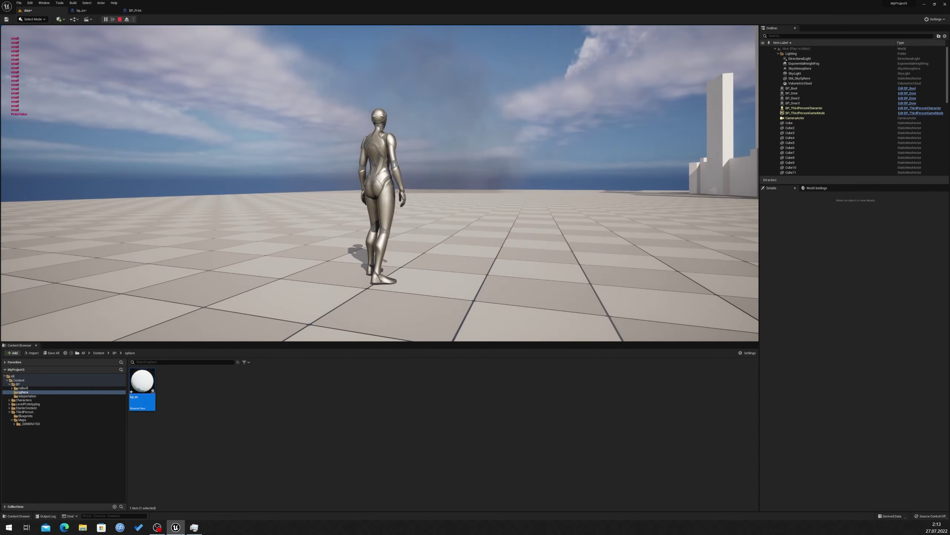
key("Escape")
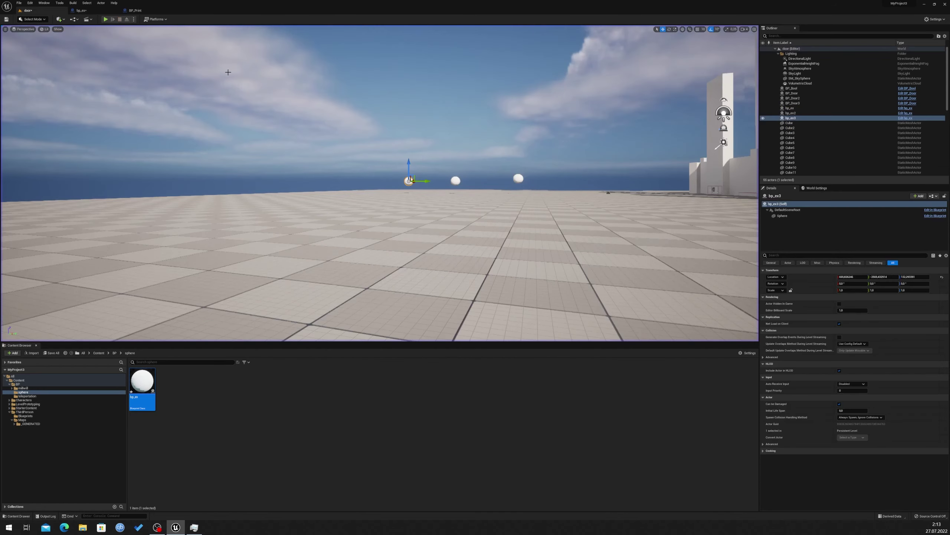
- Edit the Random Integer in Range Max value in bp_ex's Construction Script and recompile
left_click(81, 10)
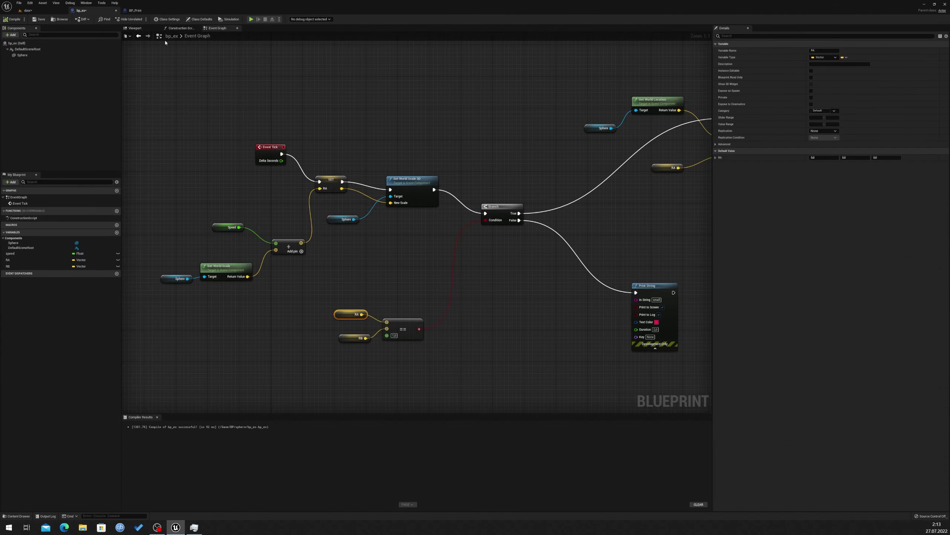
left_click(181, 28)
left_click(274, 223)
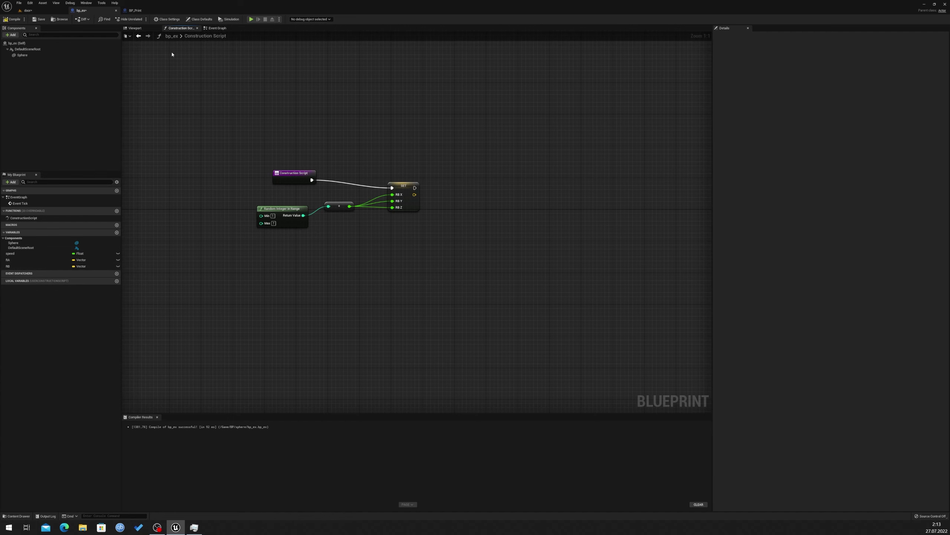
left_click(12, 19)
- In the door level, duplicate the bp_ex3 sphere to seven spheres and play-test their explosions
left_click(29, 12)
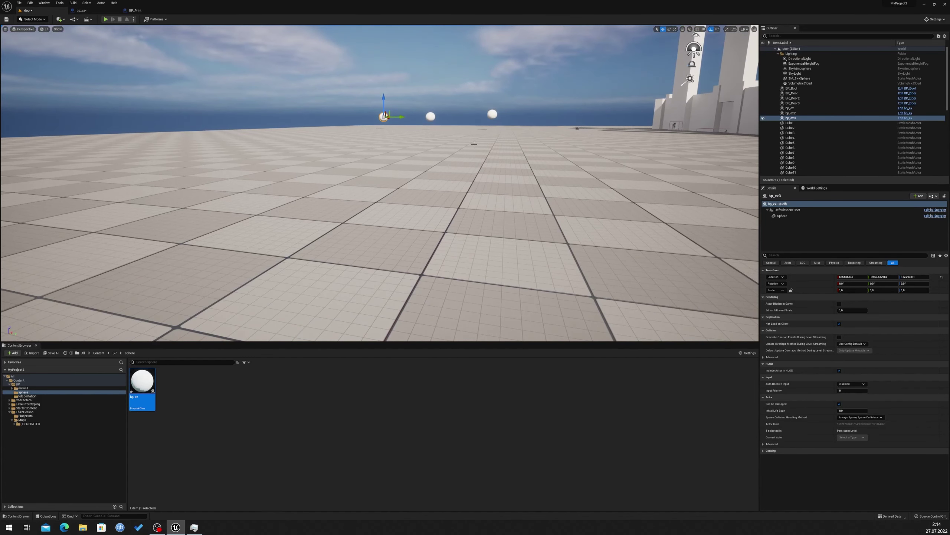
key("f")
right_click_drag(353, 124, 437, 102)
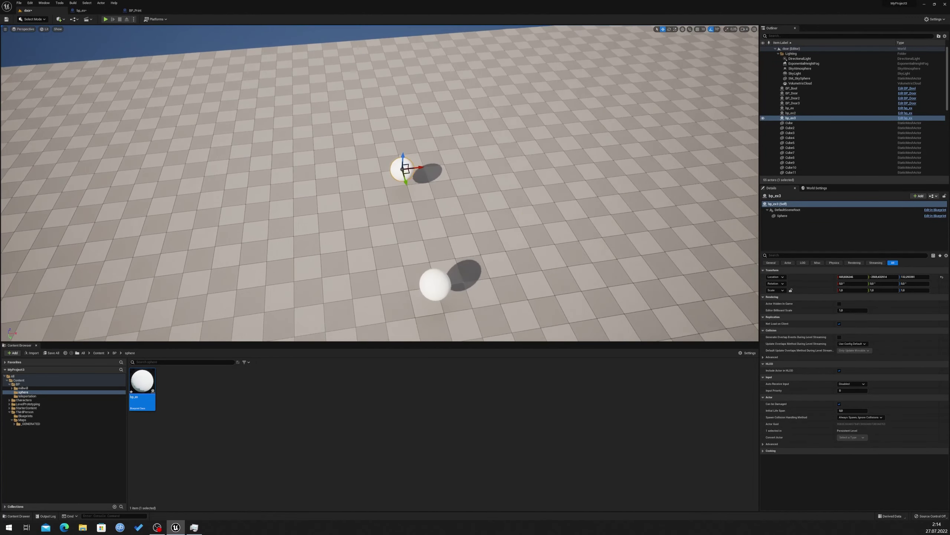
mouse_move(359, 161)
left_mouse_down("alt")
mouse_move(270, 171)
mouse_move(299, 256)
mouse_move(436, 170)
mouse_move(295, 206)
left_mouse_up("alt")
mouse_move(124, 39)
right_mouse_down()
mouse_move(195, 75)
mouse_move(115, 70)
right_mouse_up()
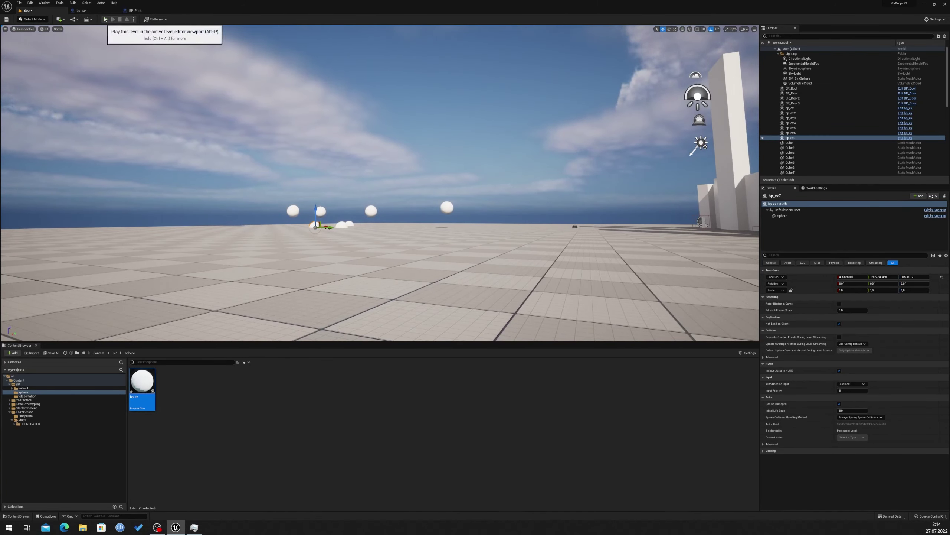
left_click(106, 19)
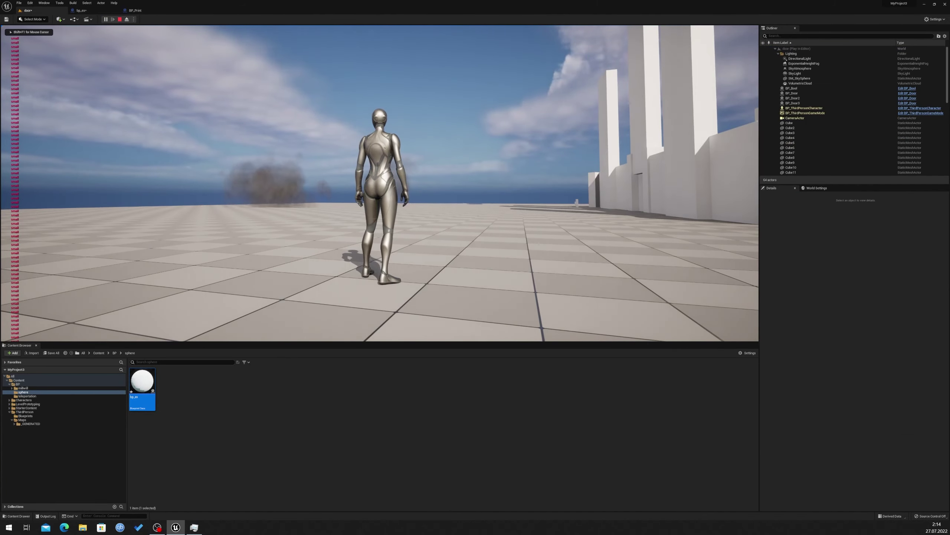